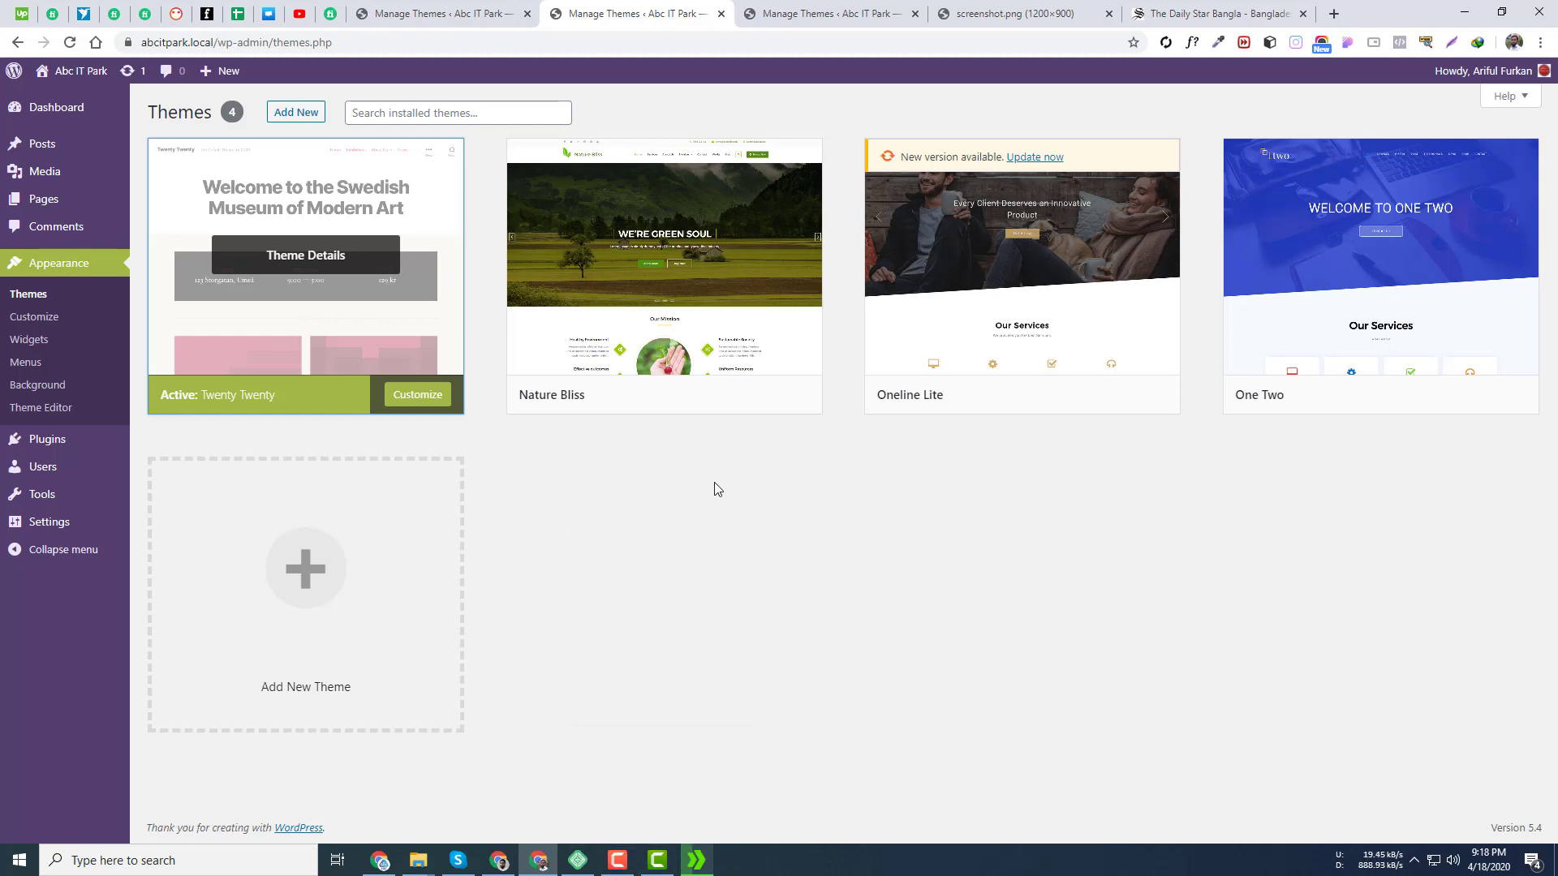
# - Open the site's front page in a new tab and review its posts, sidebar widgets and footer
pyautogui.moveTo(660, 302)
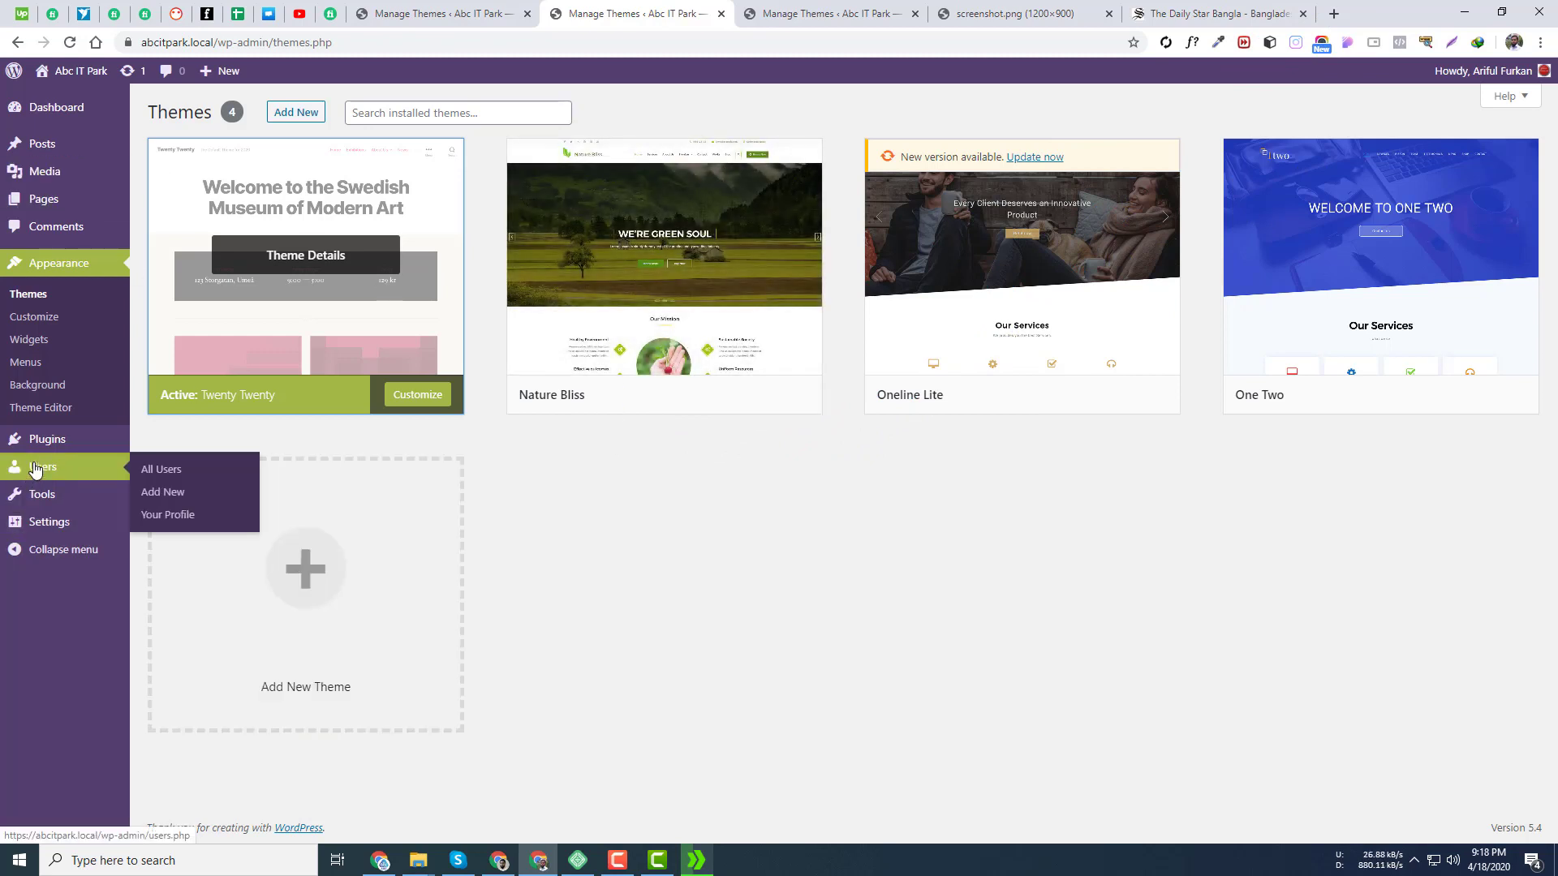
pyautogui.moveTo(52, 446)
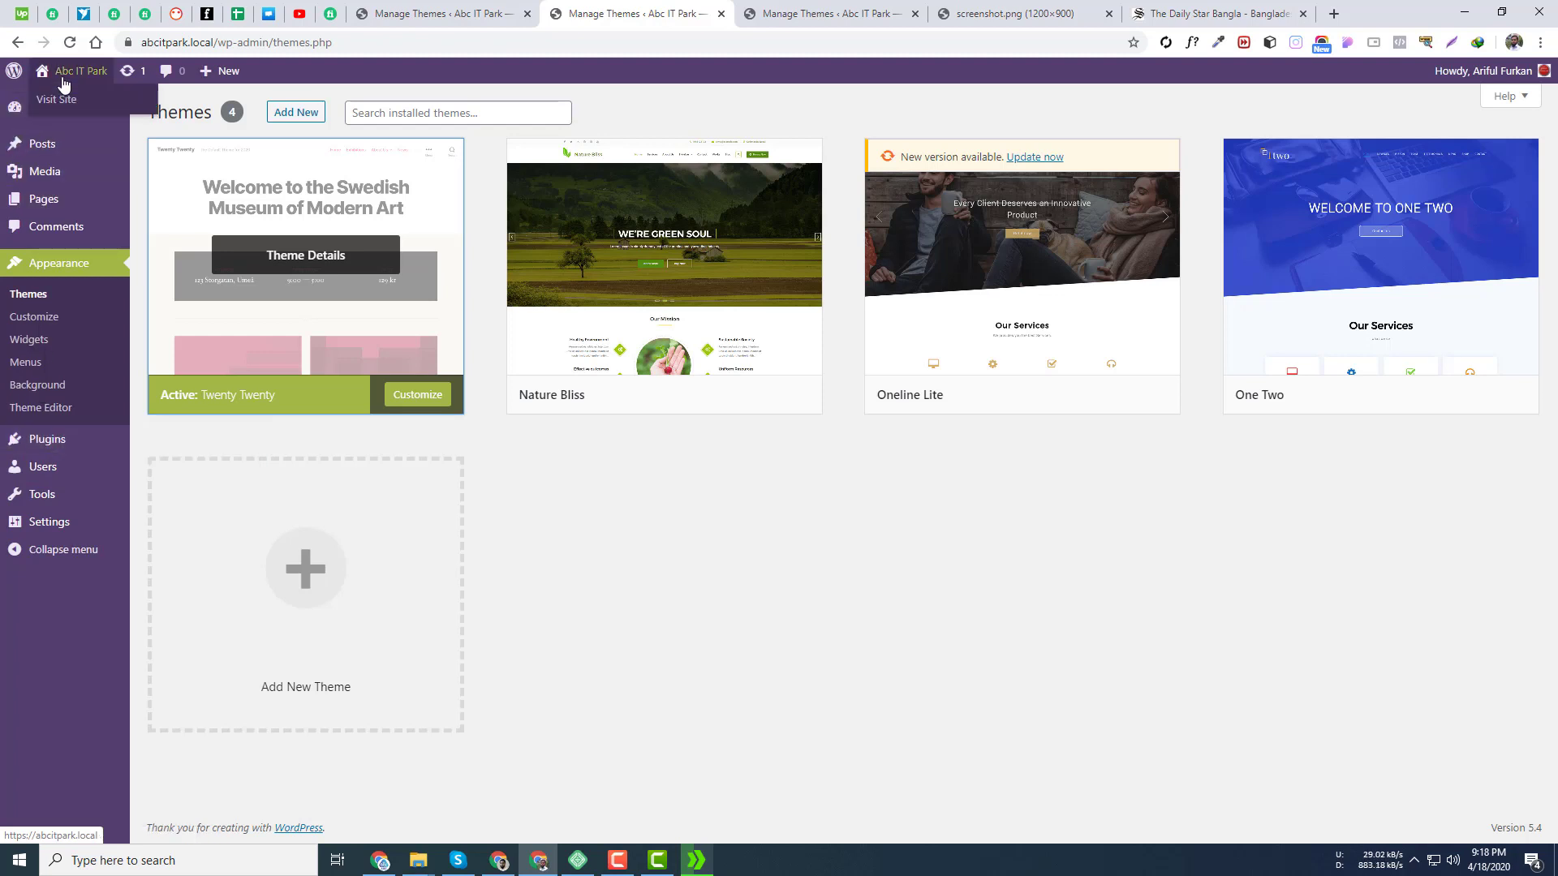
pyautogui.middleClick(56, 99)
pyautogui.click(768, 13)
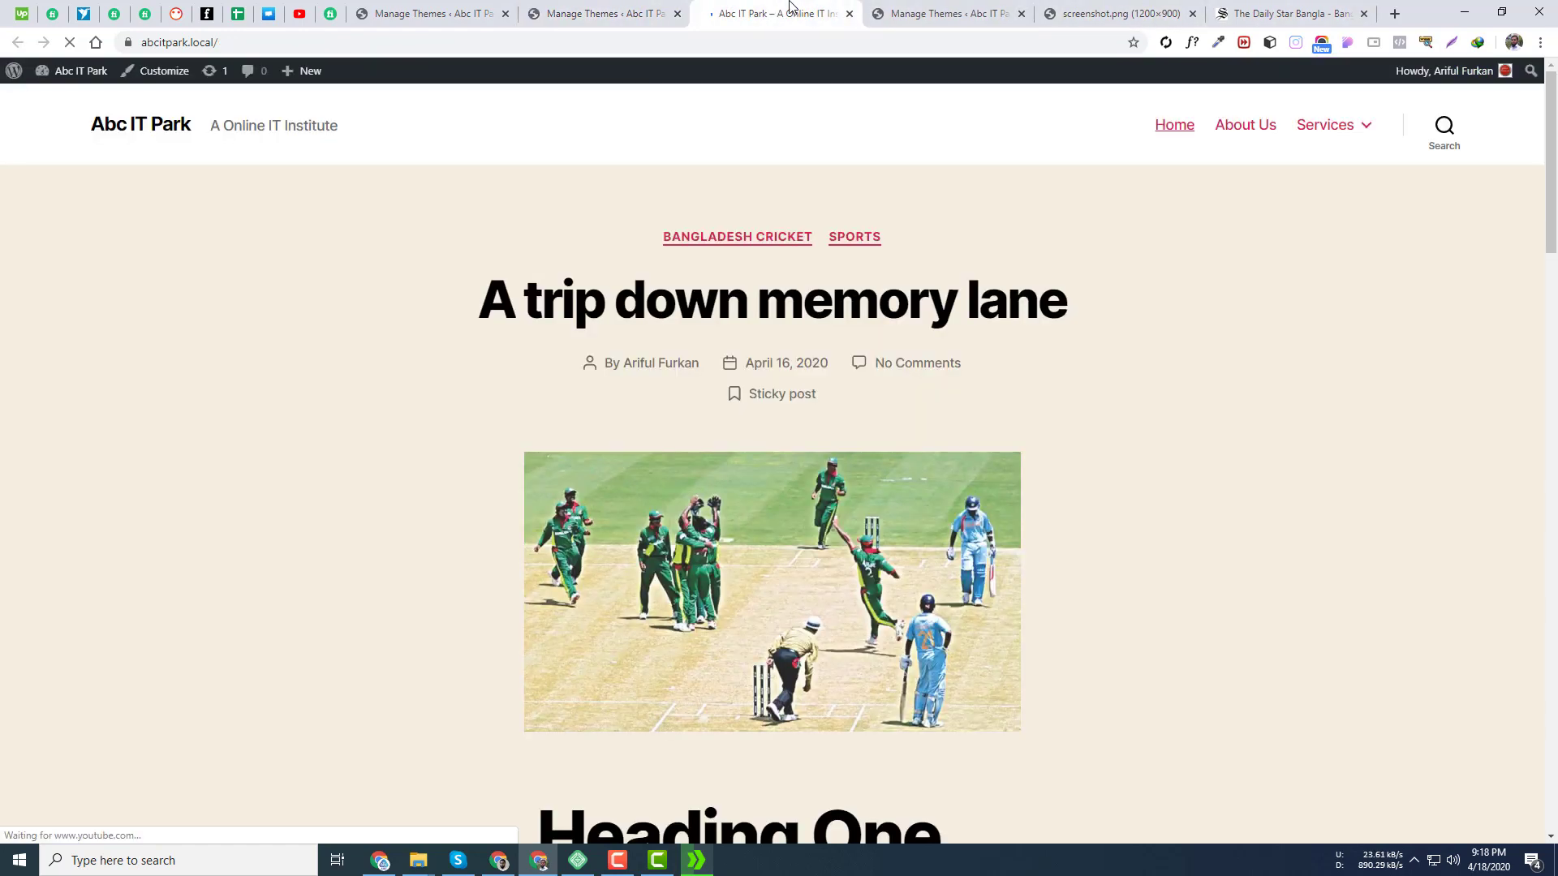
pyautogui.scroll(-5, 438, 471)
pyautogui.scroll(-20, 357, 568)
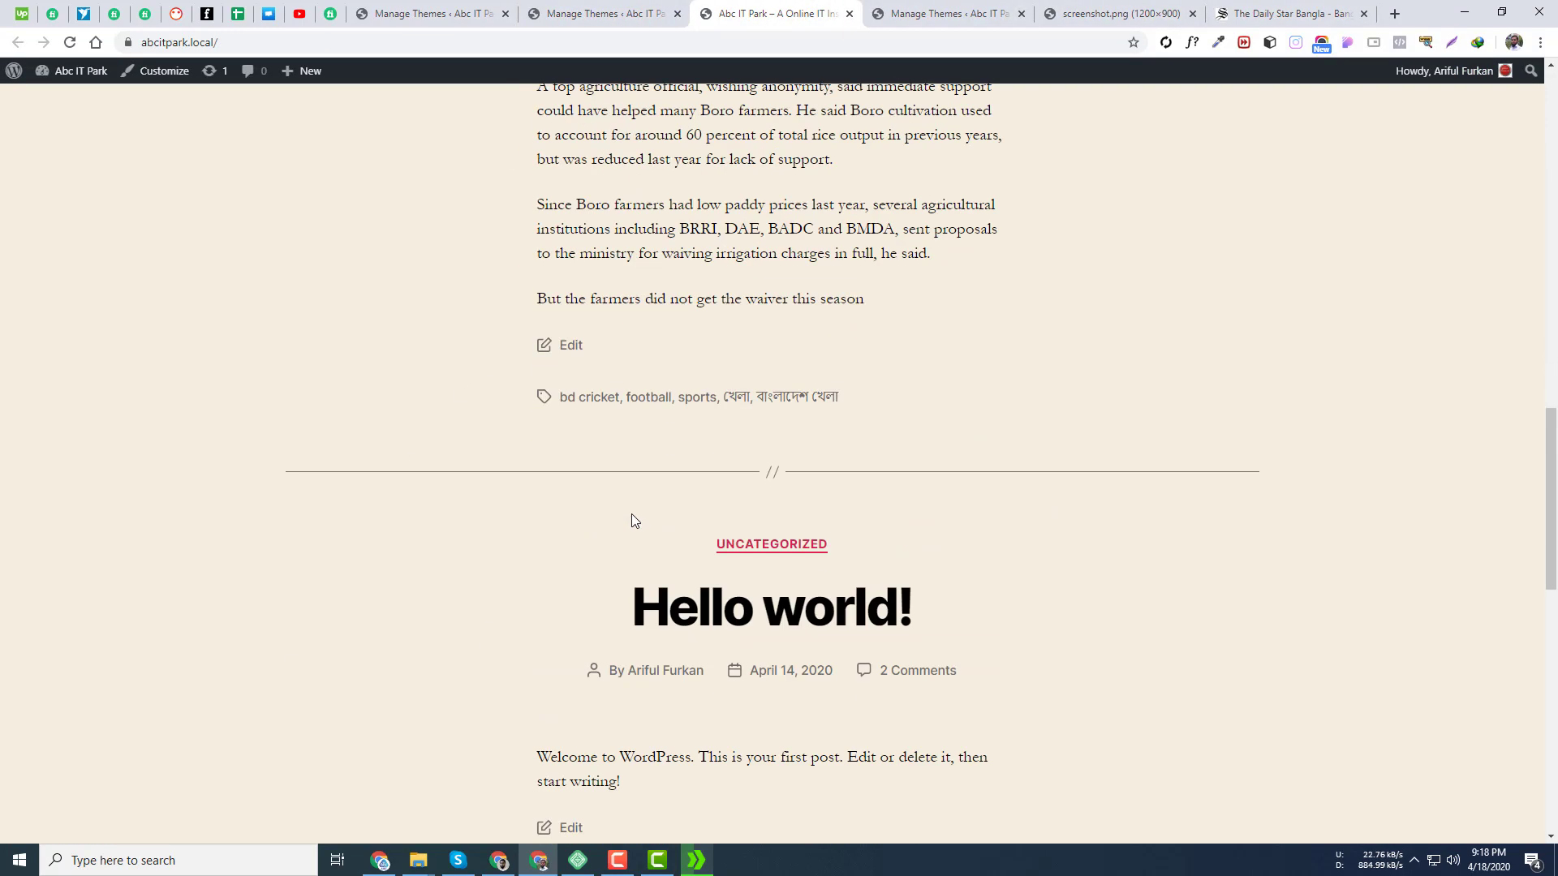
pyautogui.scroll(-2, 637, 508)
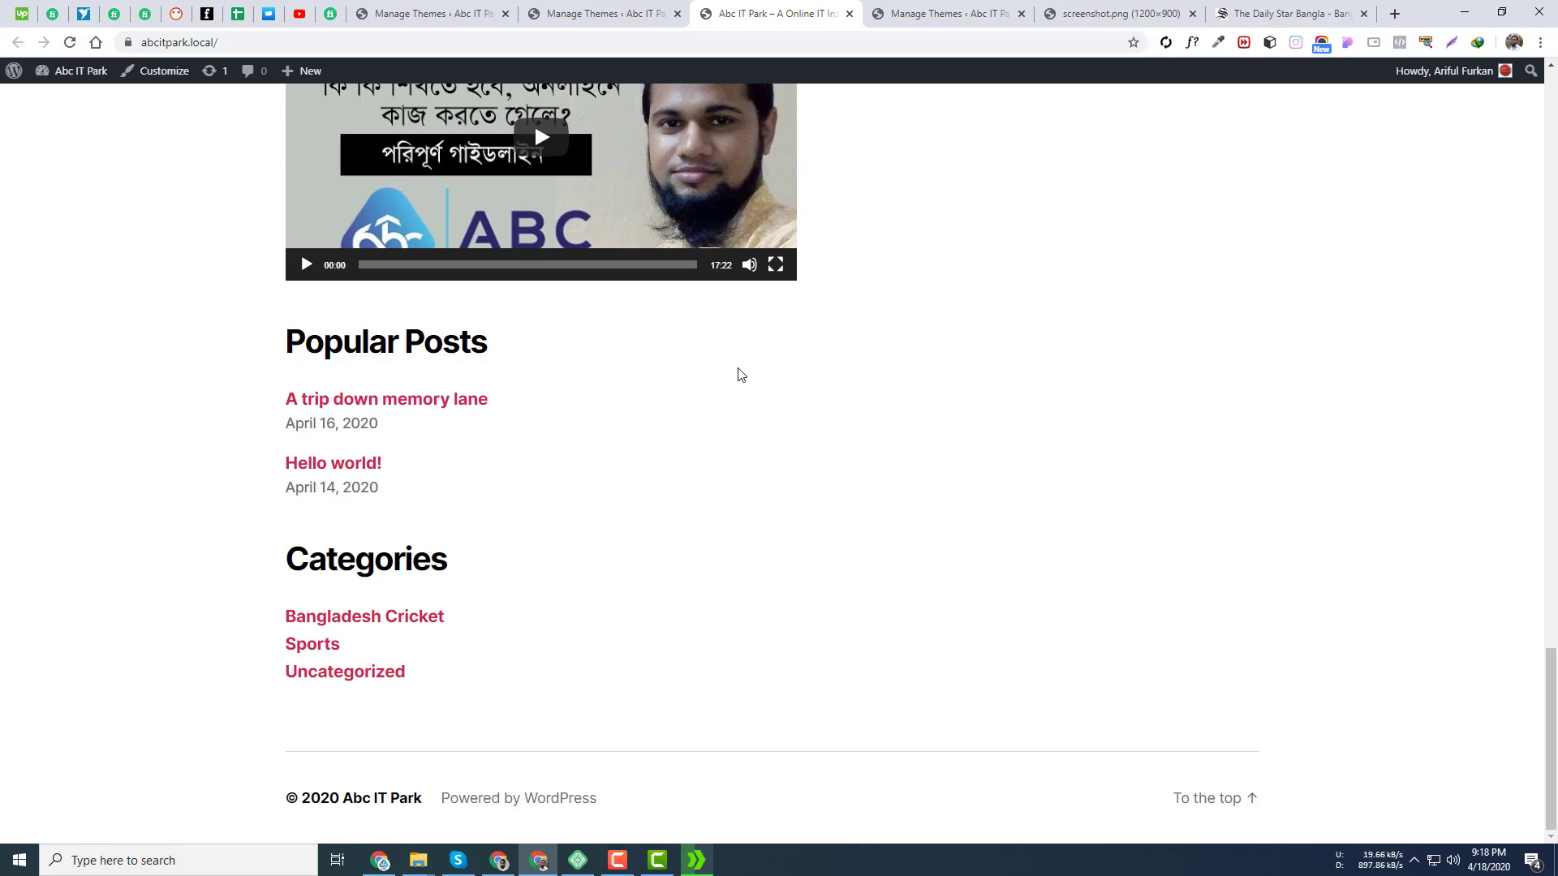
pyautogui.scroll(20, 736, 373)
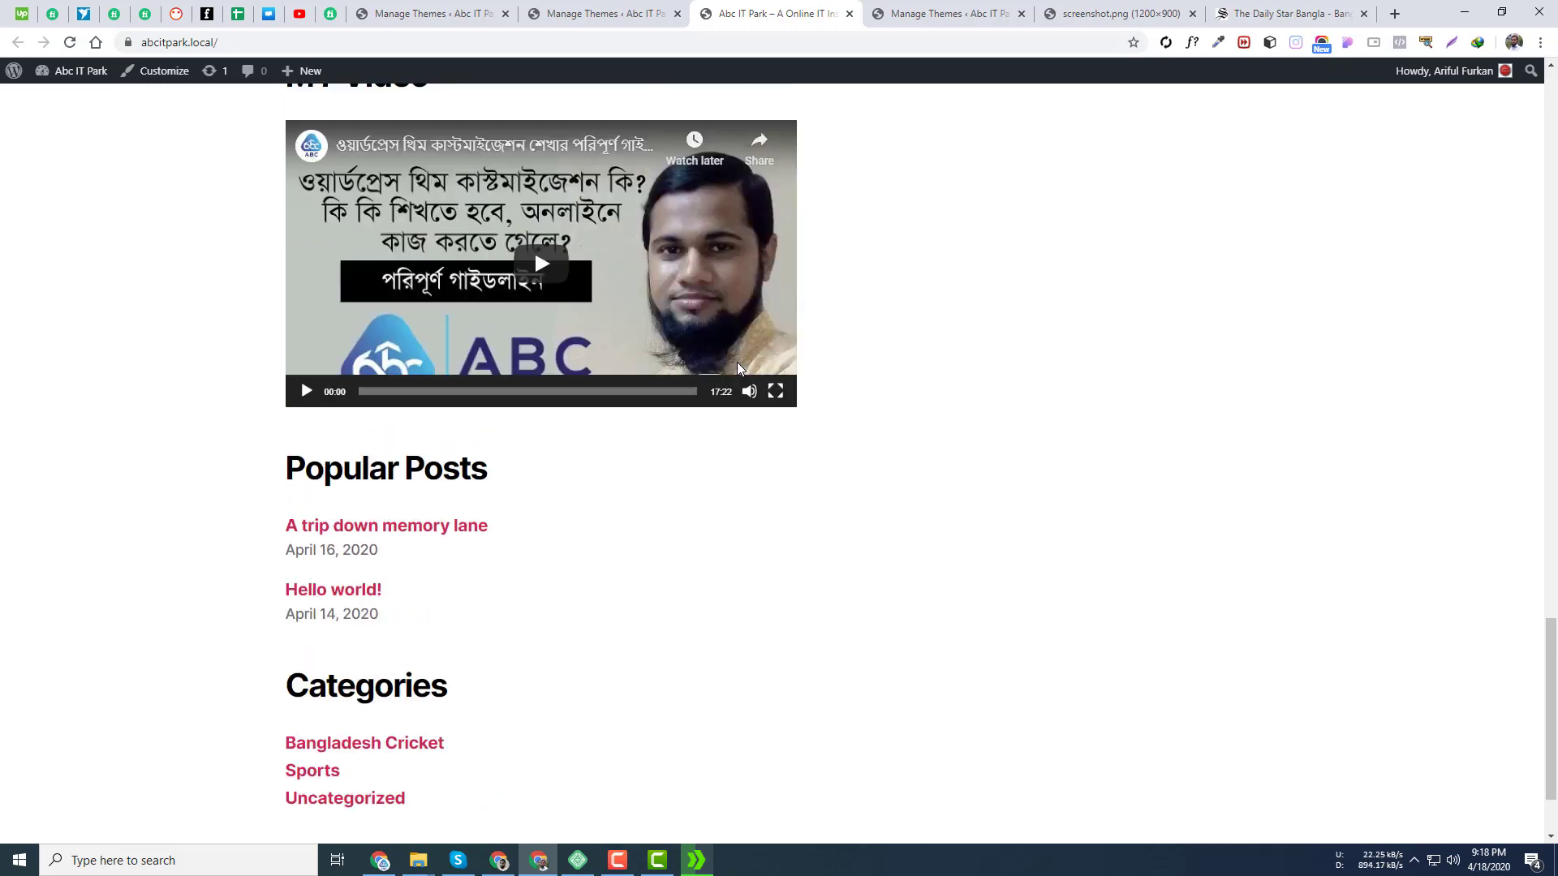
# - Open the own user profile in a new tab and examine the Gravatar option for changing the profile picture
pyautogui.click(604, 12)
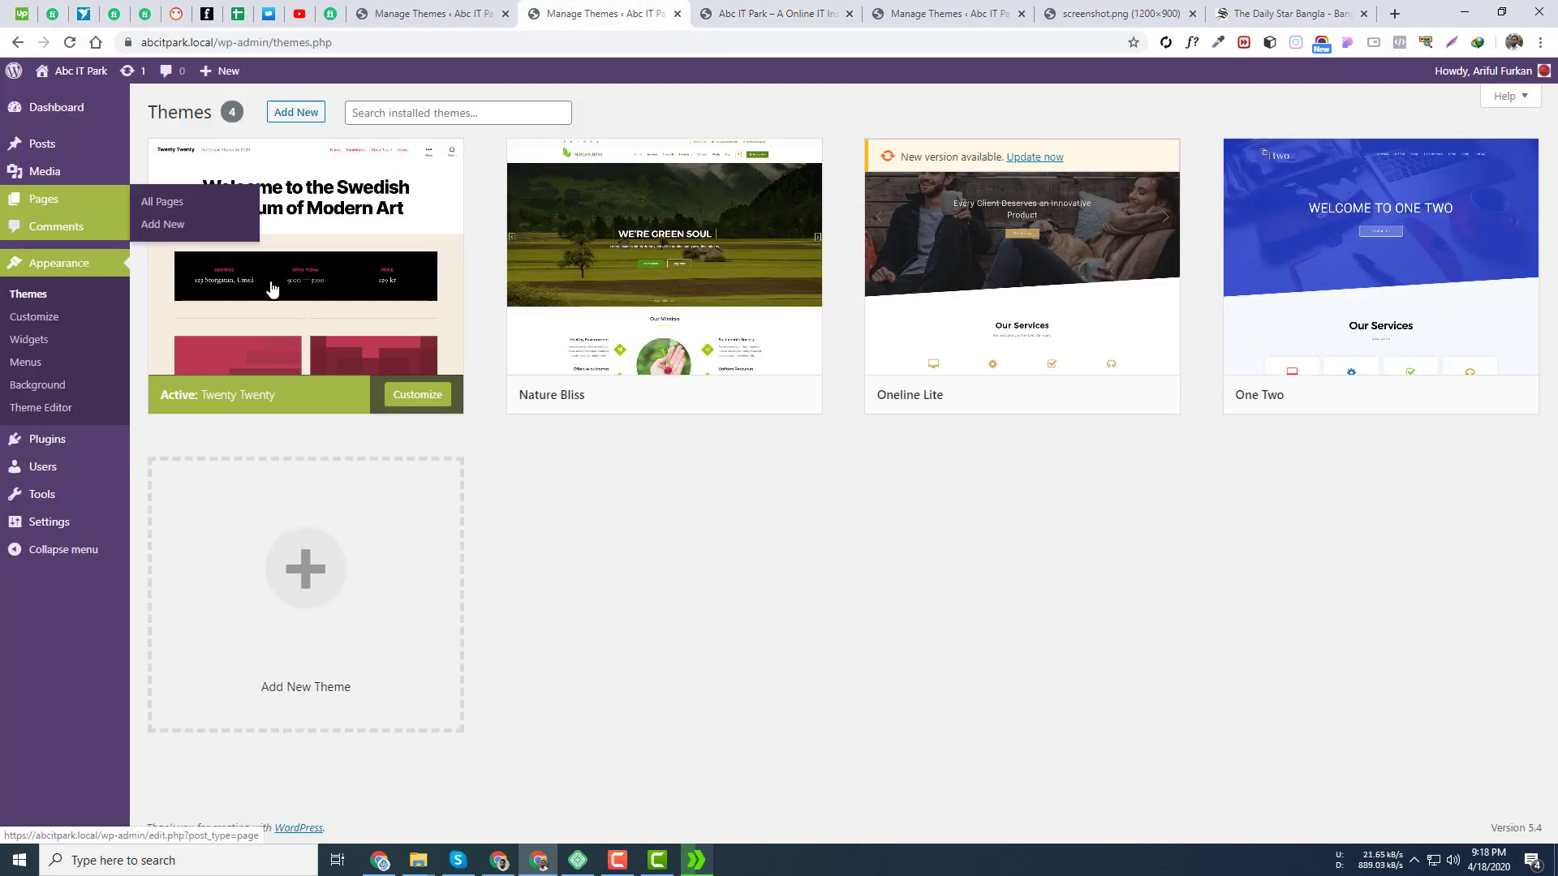
pyautogui.moveTo(1491, 74)
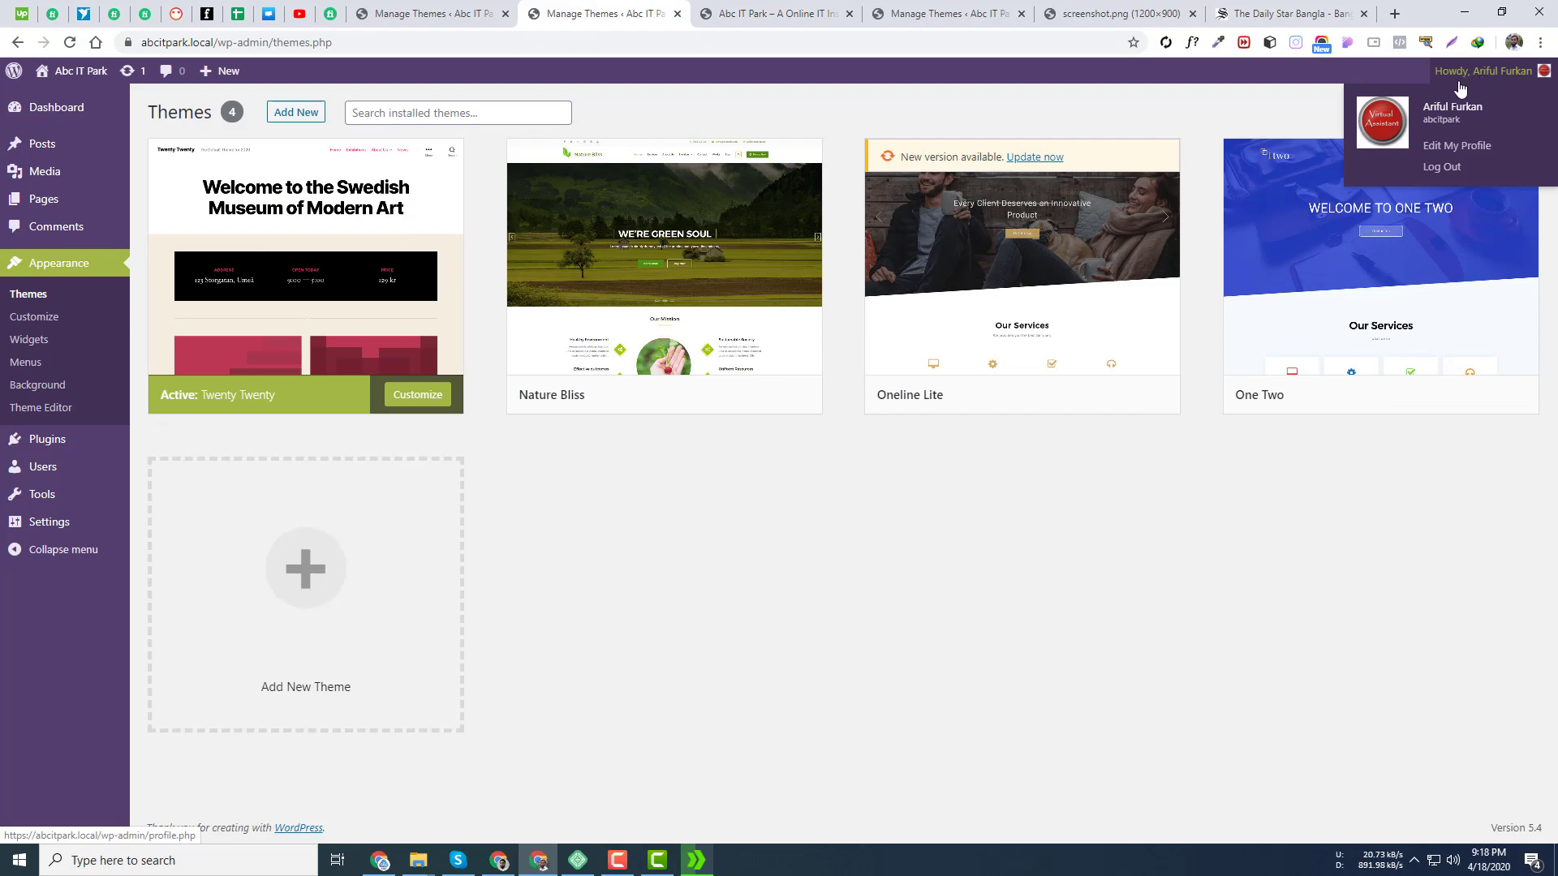
pyautogui.middleClick(1452, 146)
pyautogui.click(892, 13)
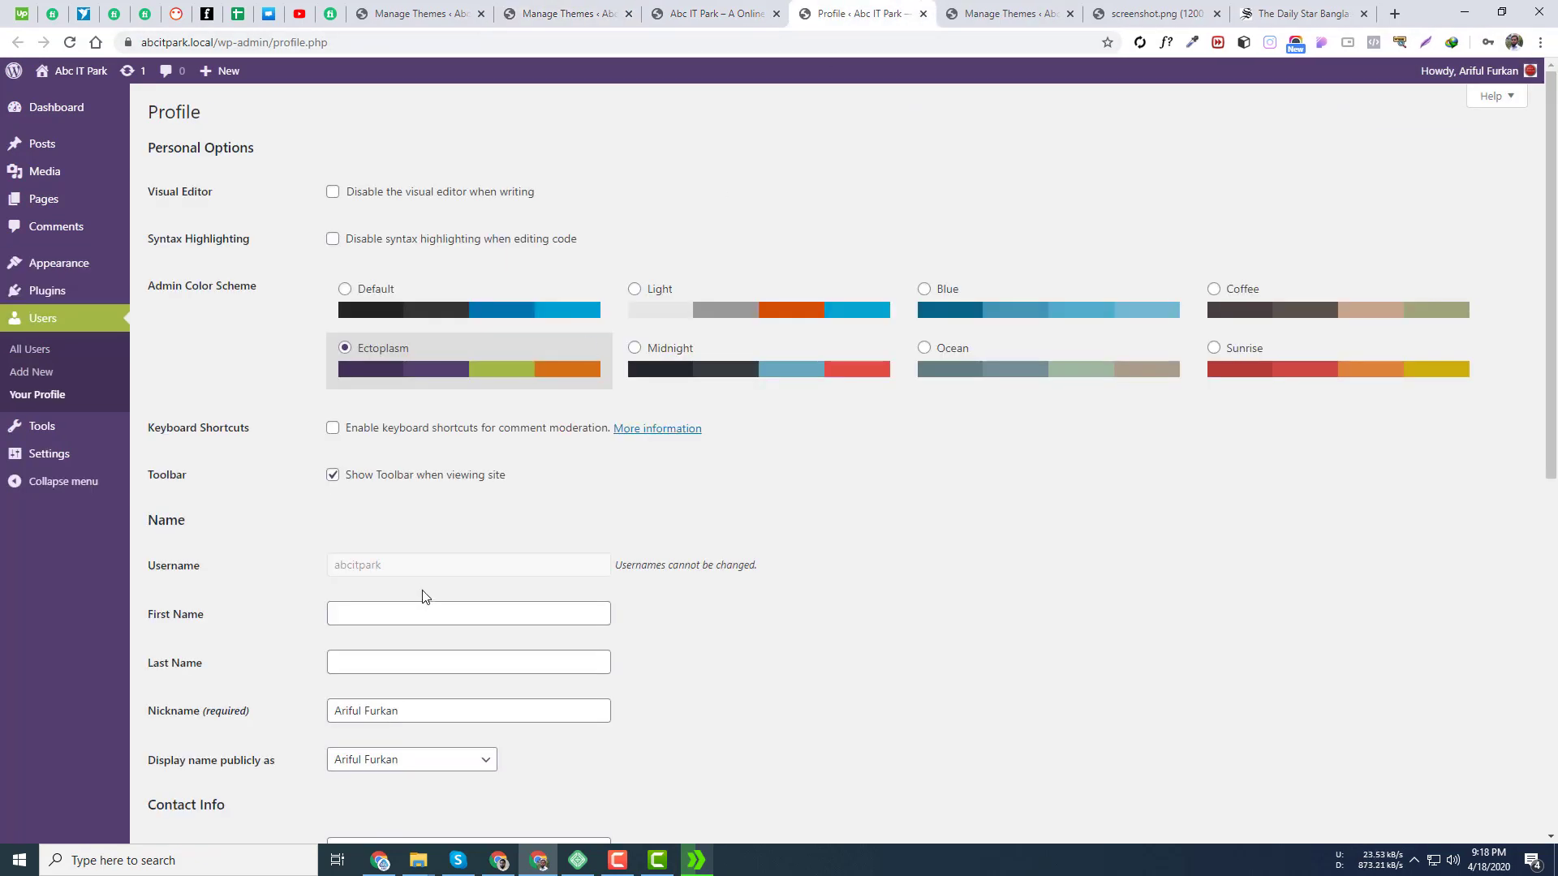
pyautogui.scroll(-9, 424, 595)
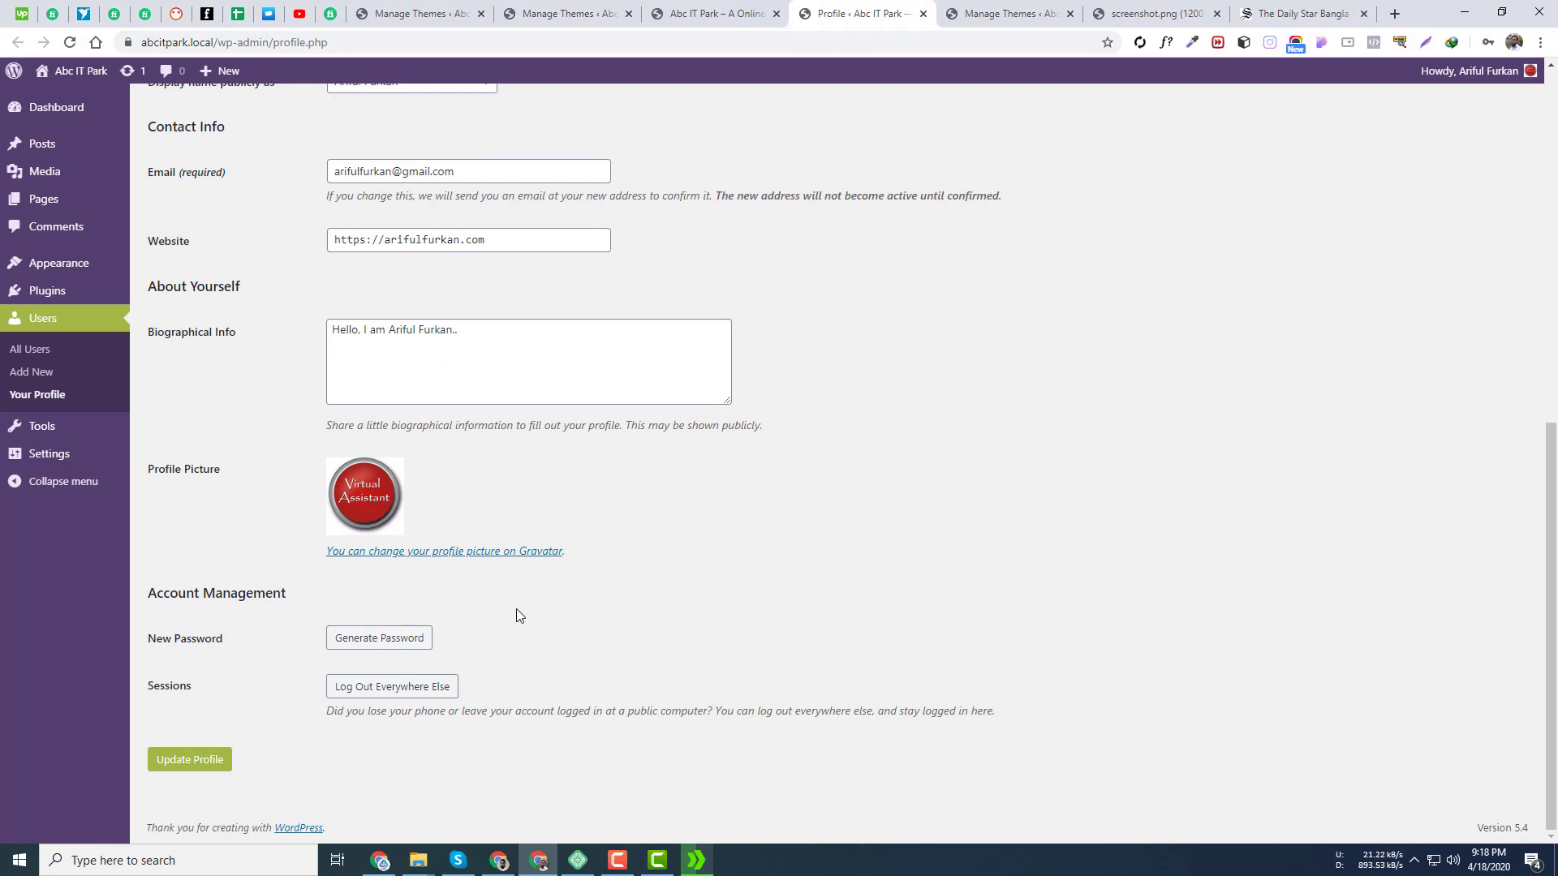
pyautogui.click(431, 551)
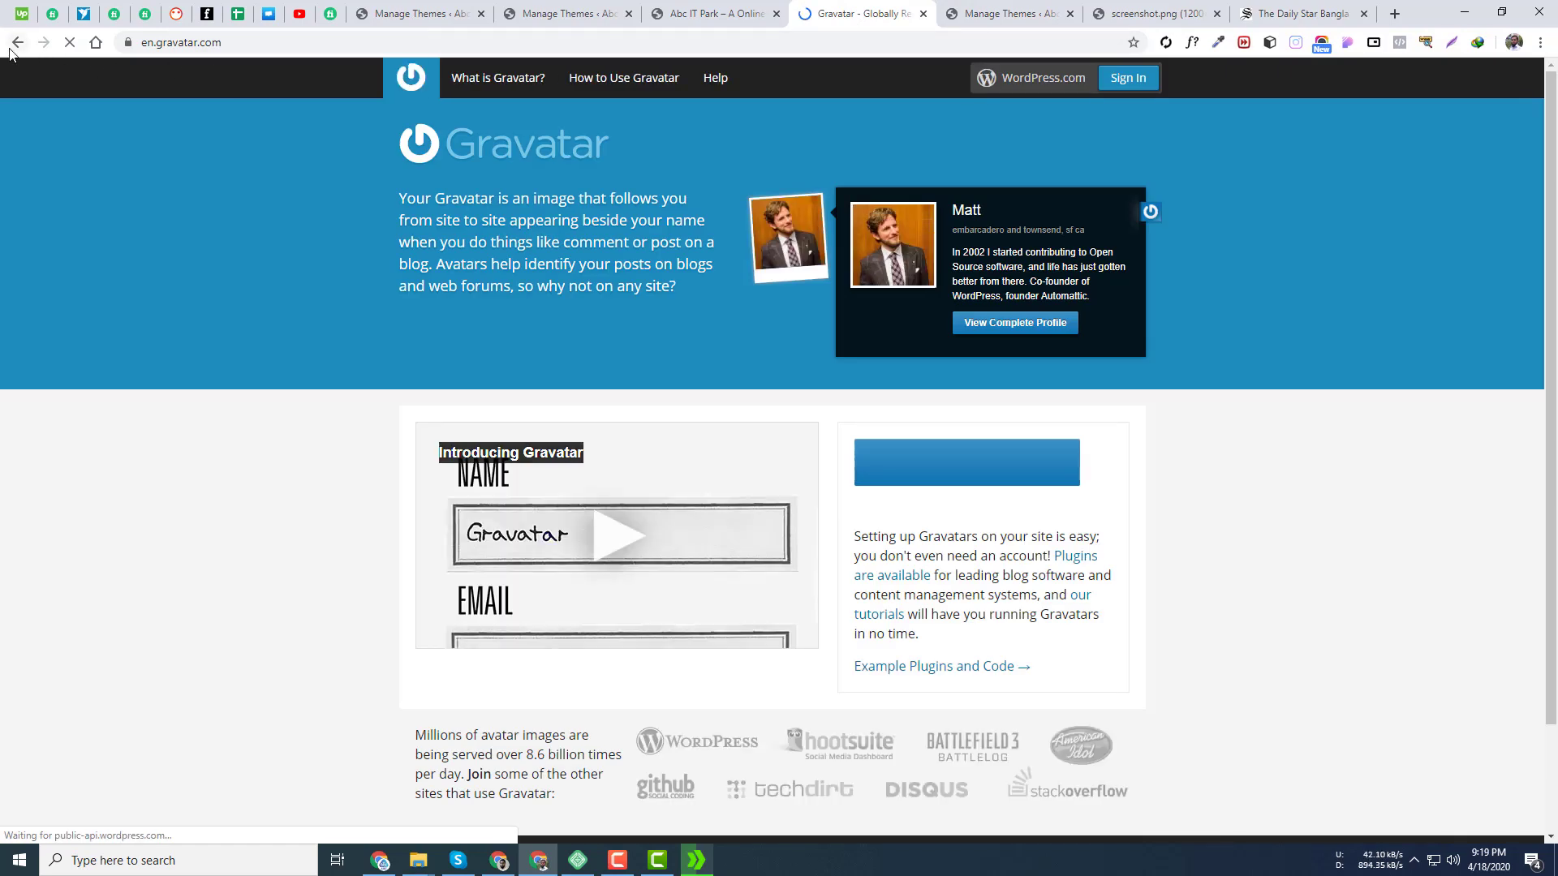
pyautogui.click(16, 45)
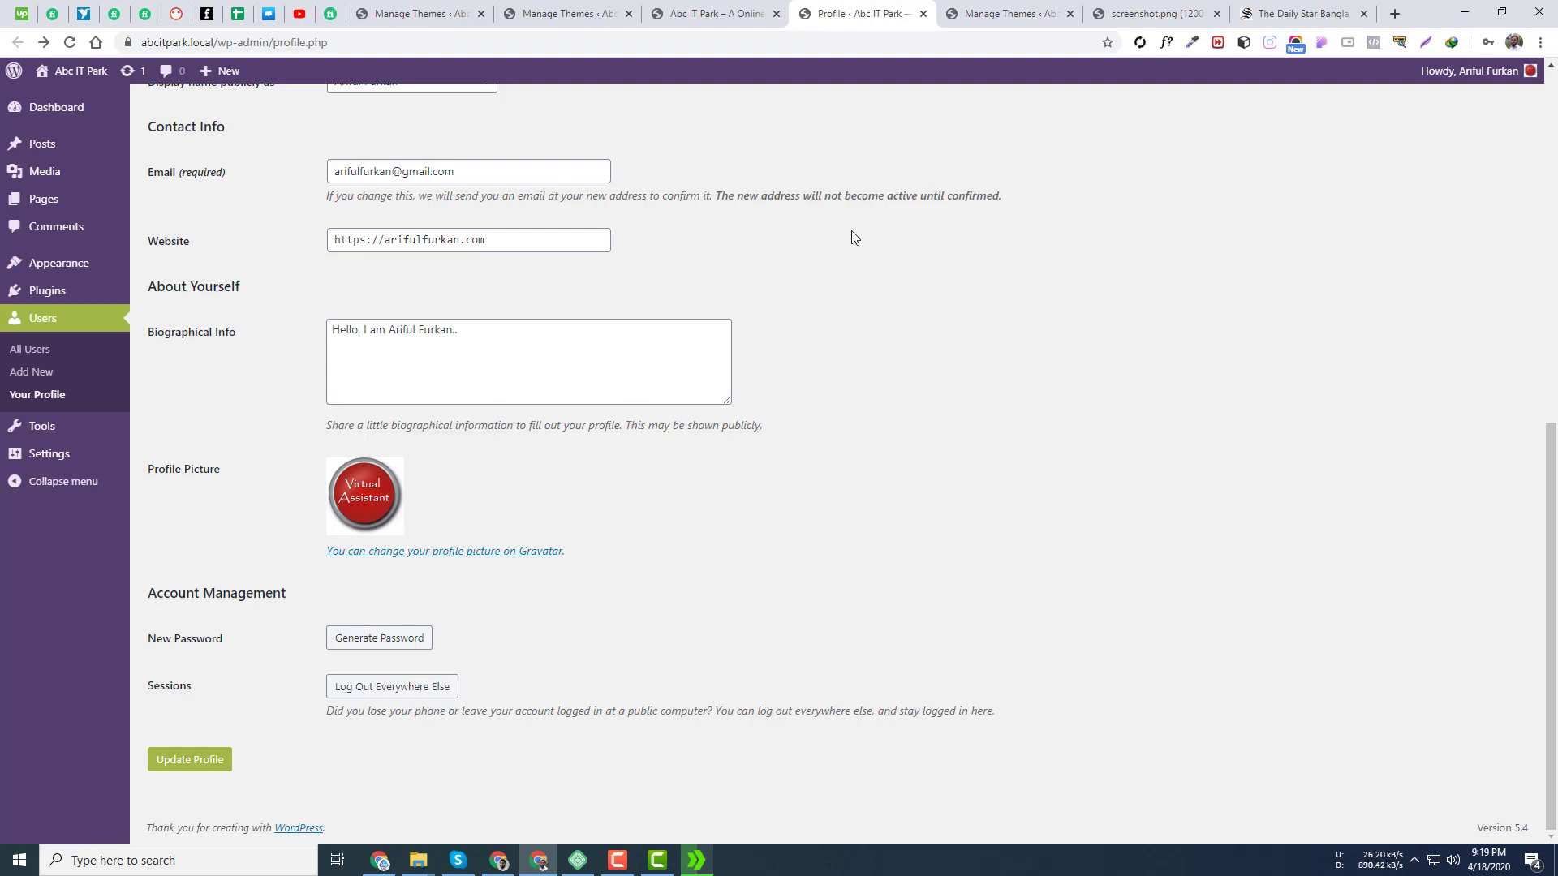
# - Check the list of plugins installed on the site
pyautogui.click(722, 13)
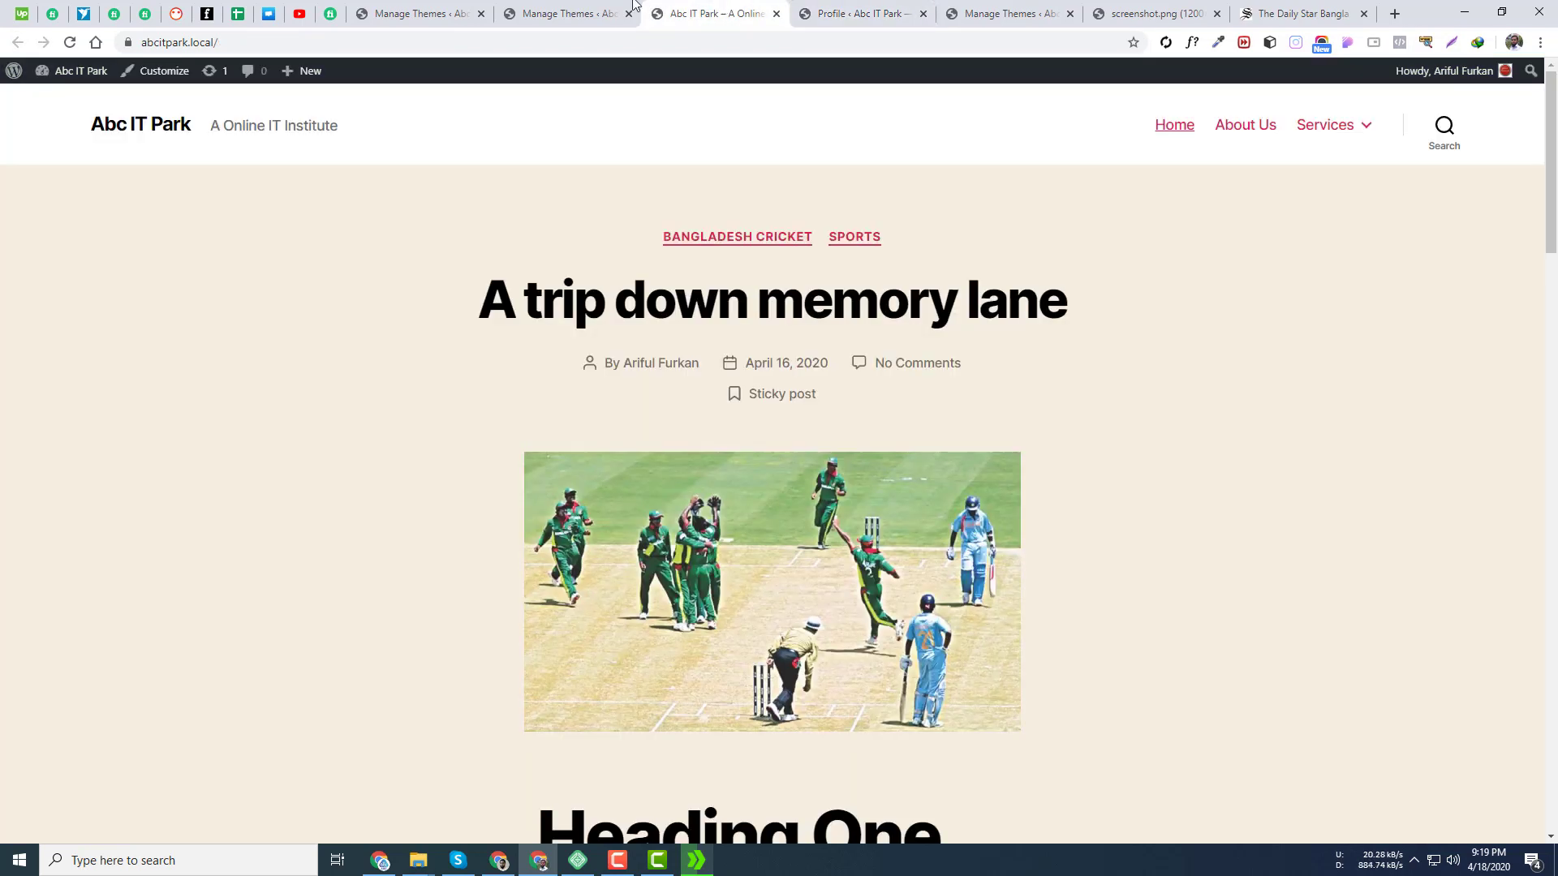
pyautogui.hotkey('ctrl', 'shift', 'Tab')
pyautogui.moveTo(41, 446)
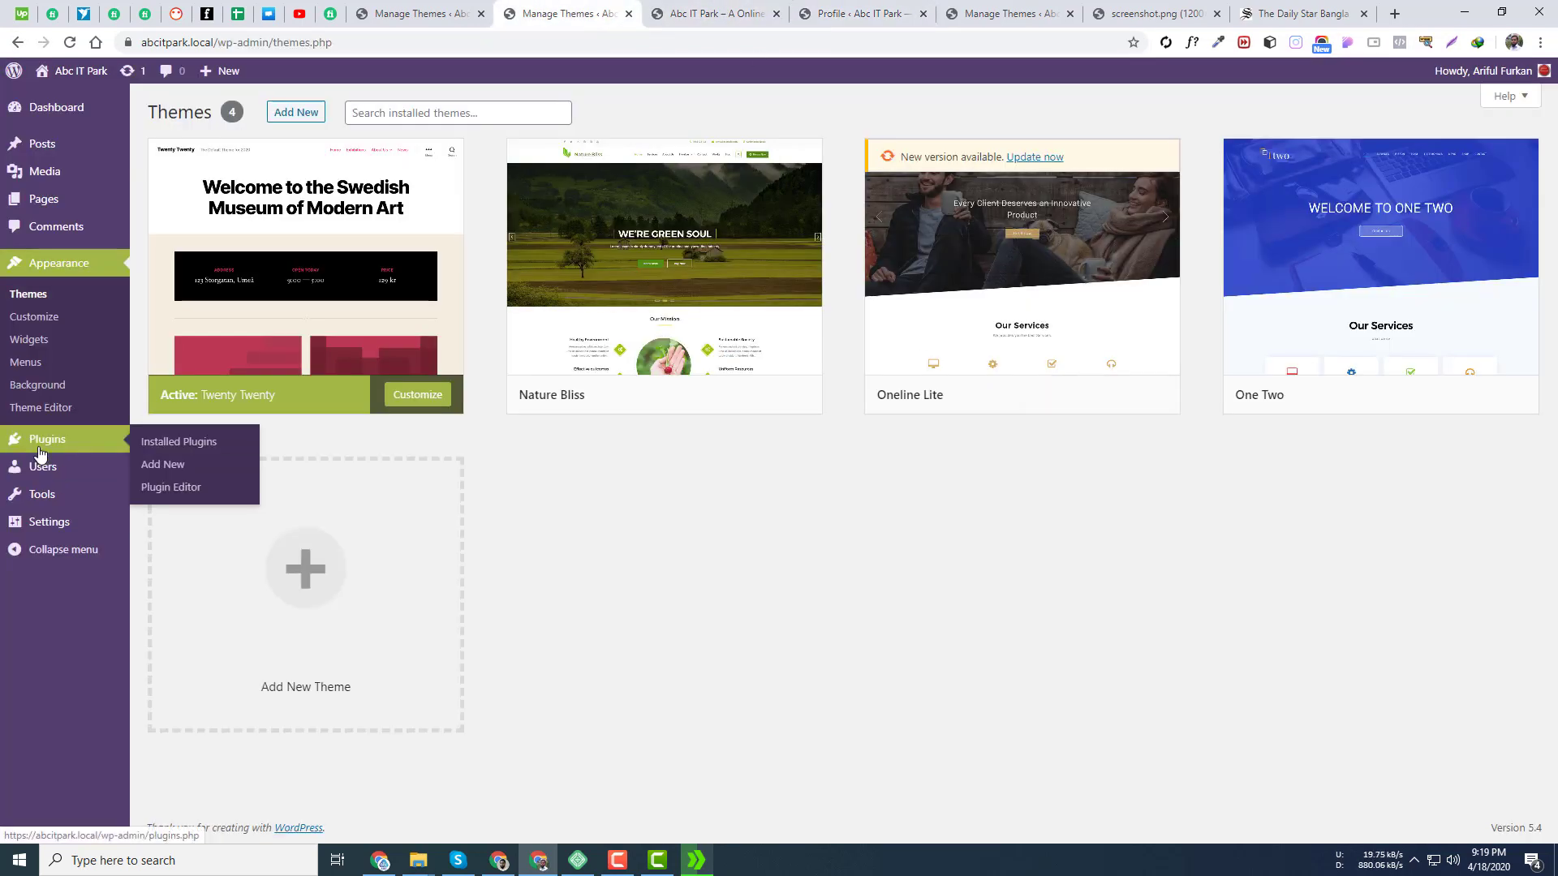
pyautogui.click(165, 467)
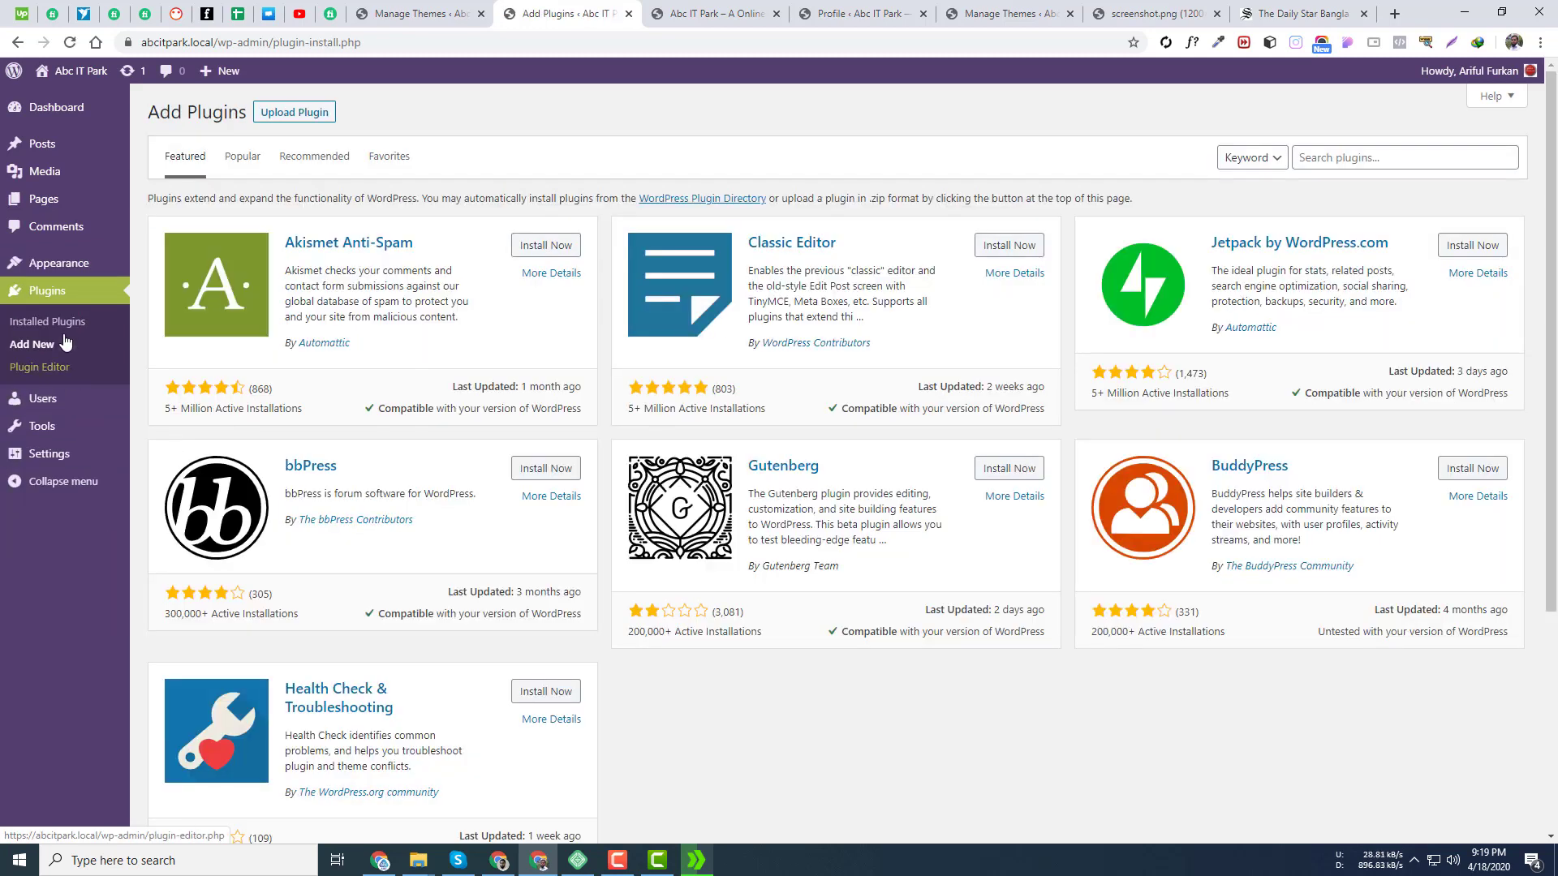
pyautogui.click(49, 322)
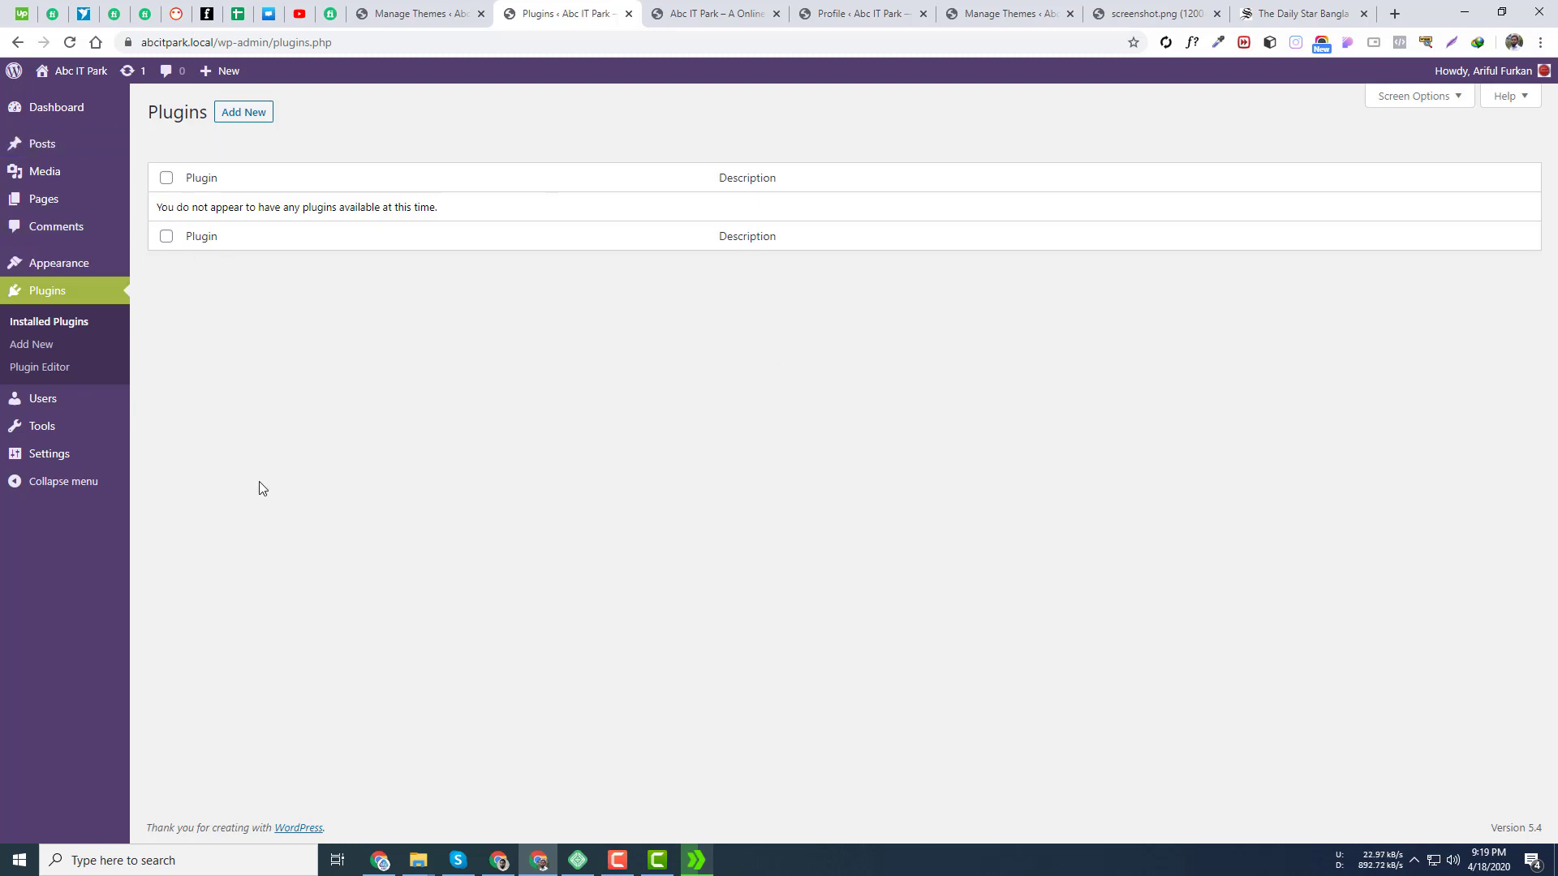
# - Search the plugin directory for "WP User avatar", and install and activate the WP User Avatar plugin
pyautogui.click(40, 349)
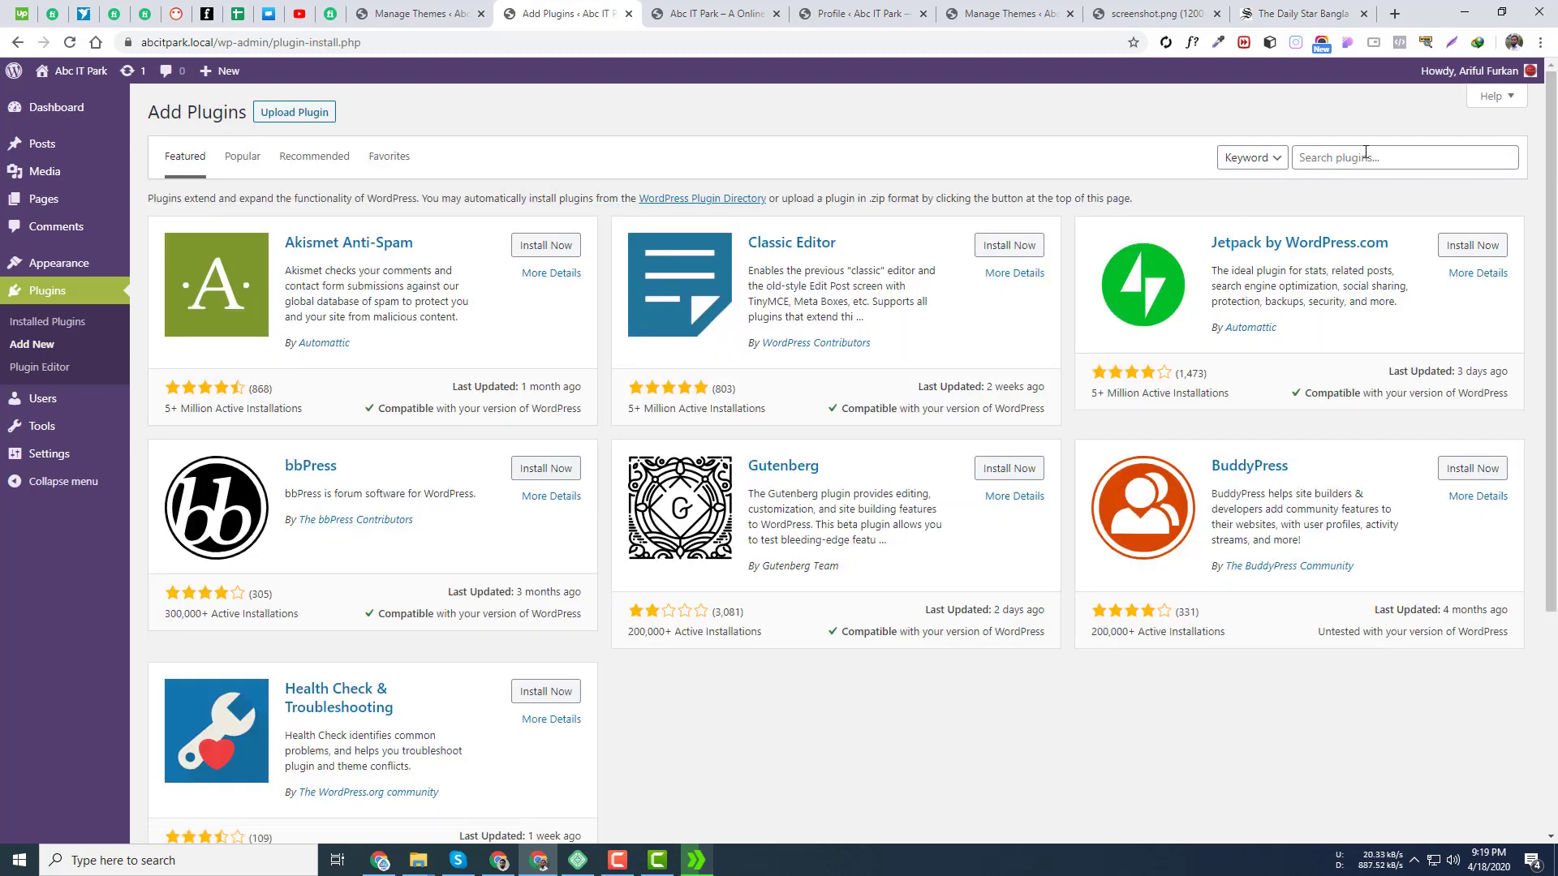
pyautogui.click(1355, 160)
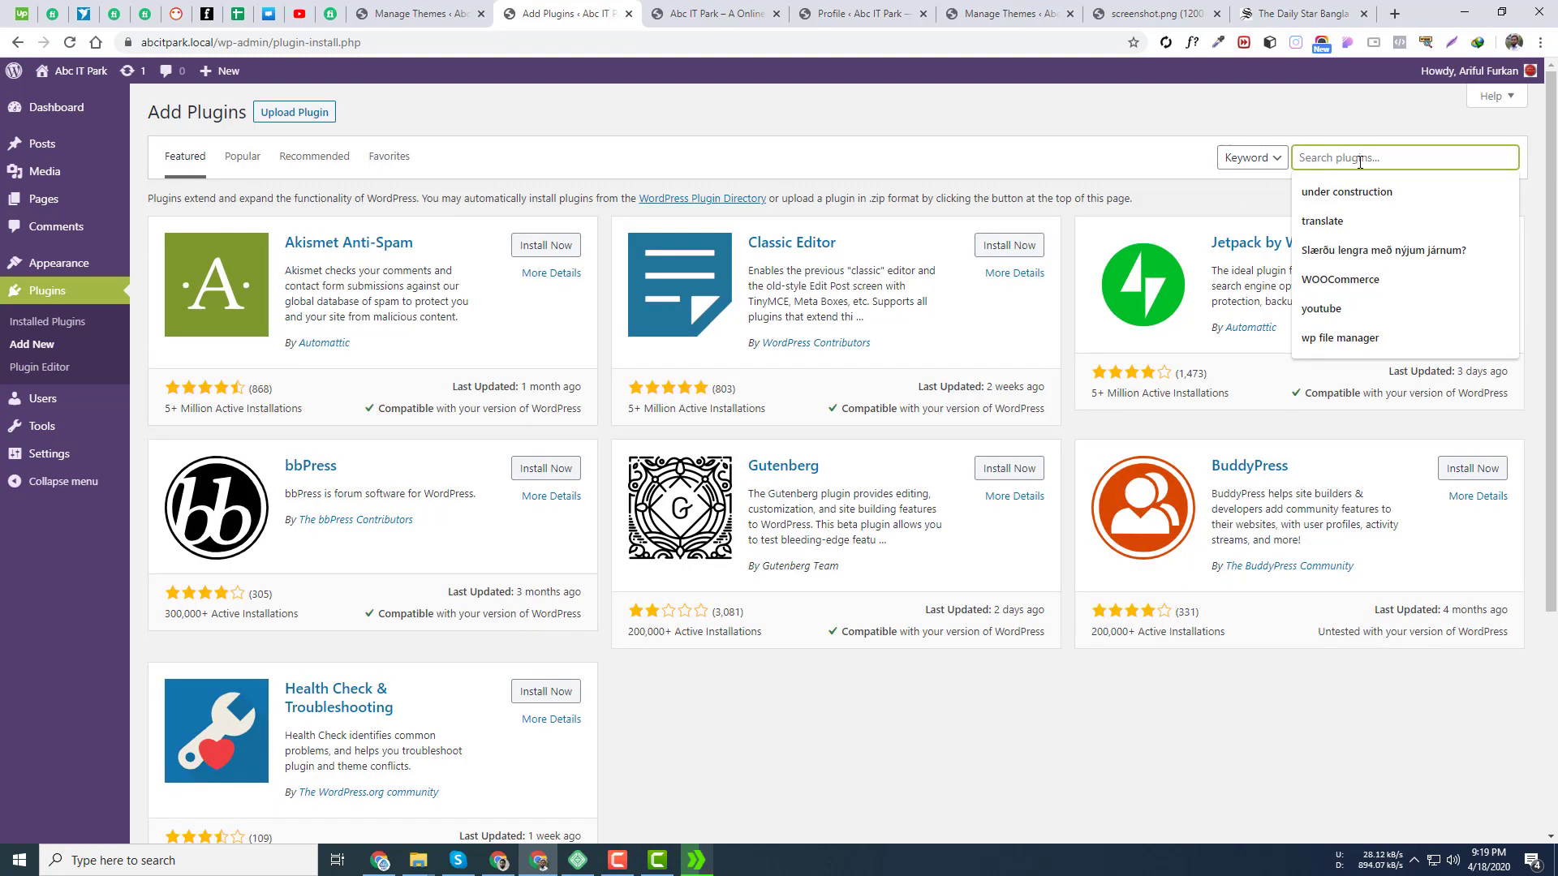
pyautogui.write('w')
pyautogui.press('BackSpace')
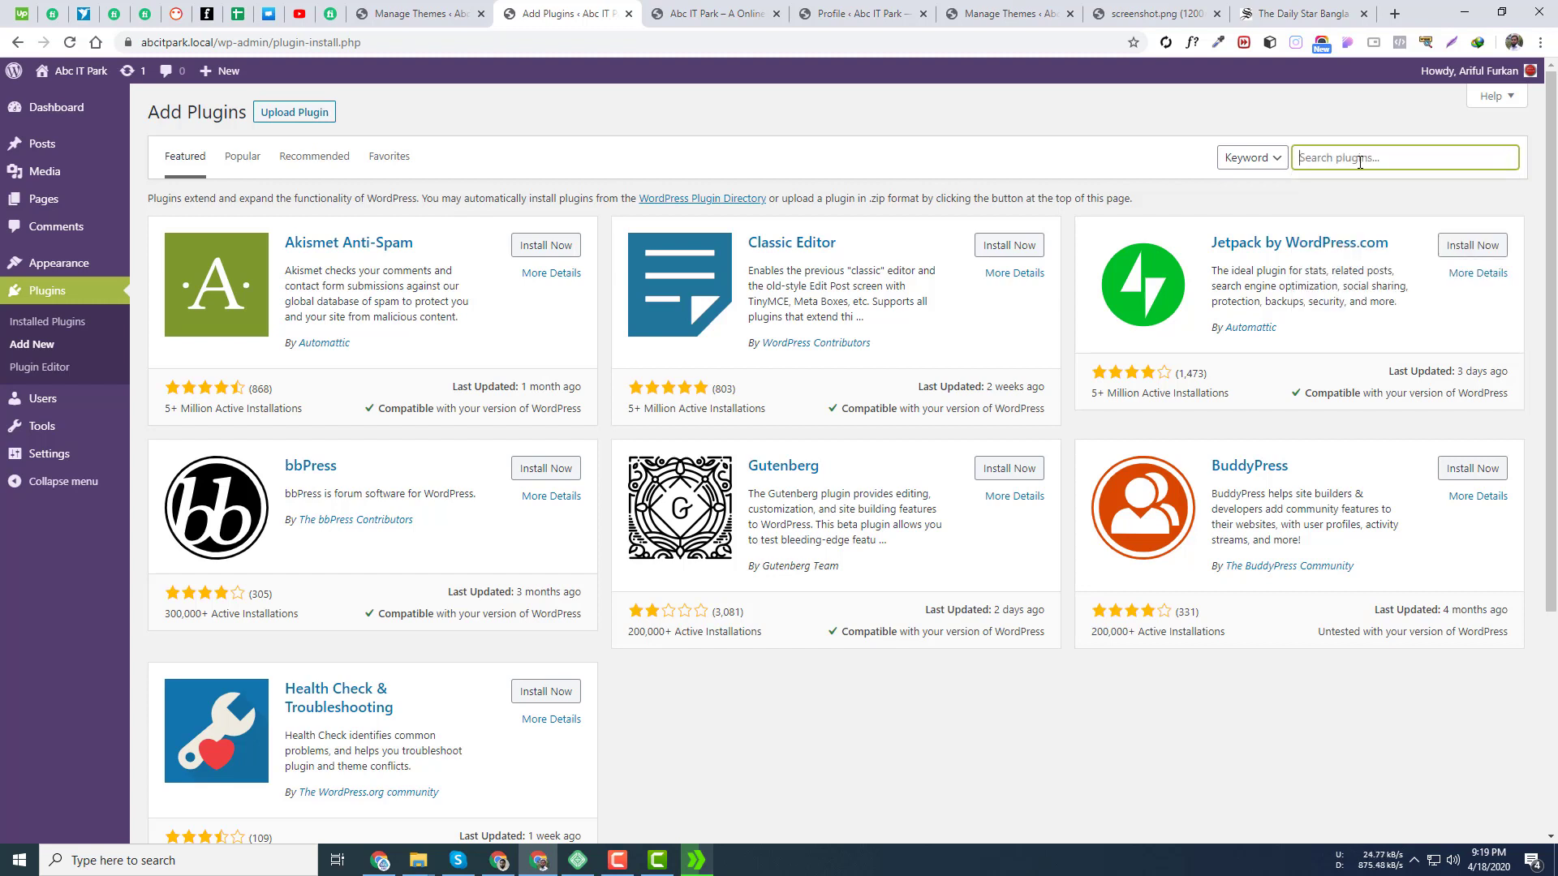
pyautogui.write('WP U')
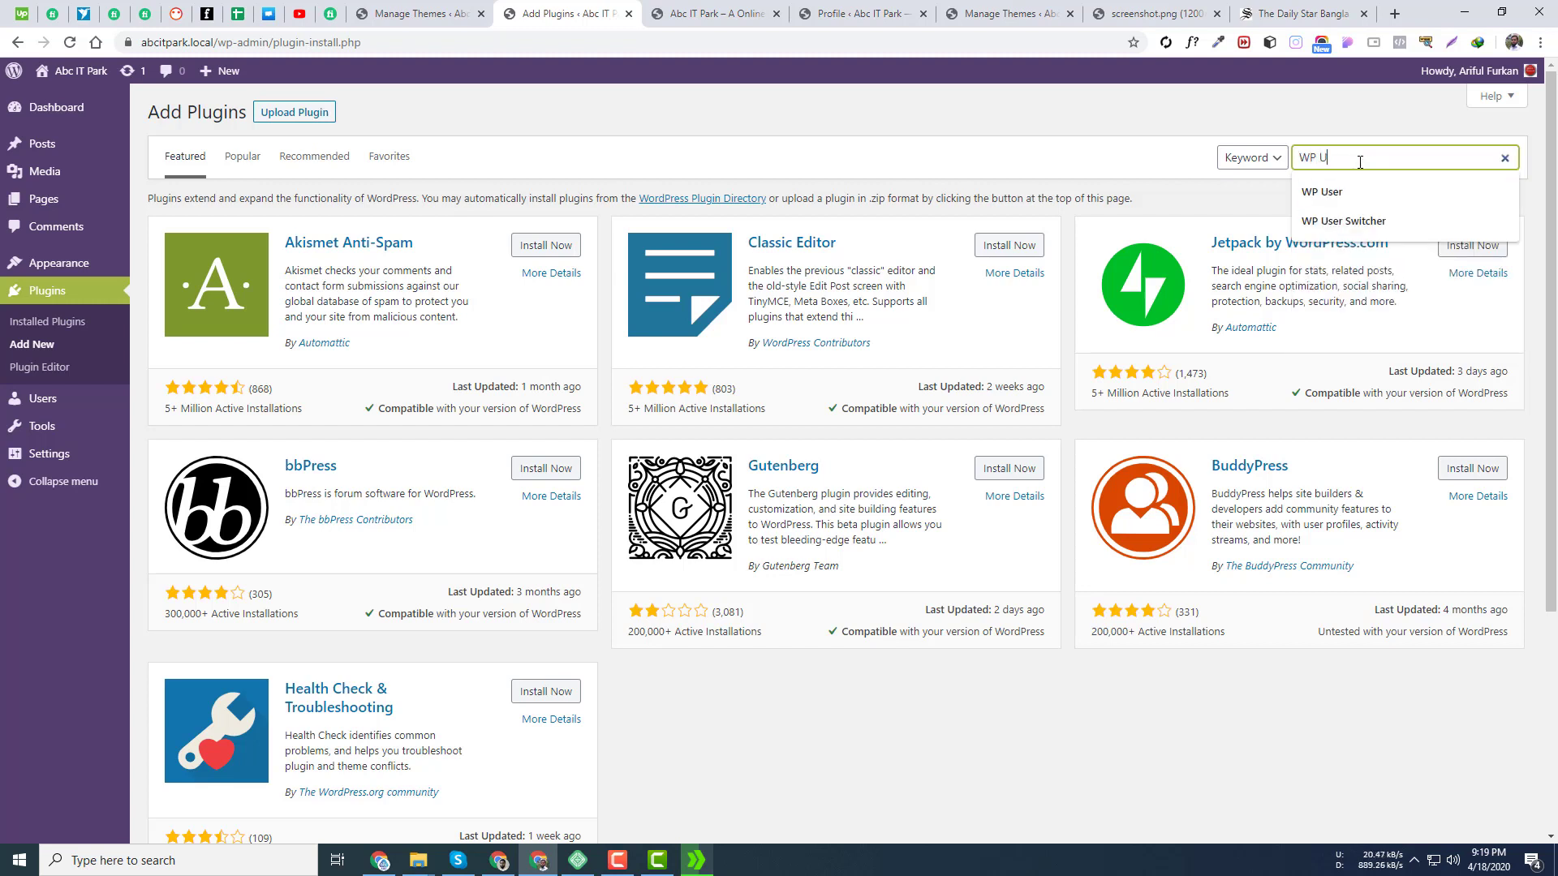
pyautogui.write('ser vavatr')
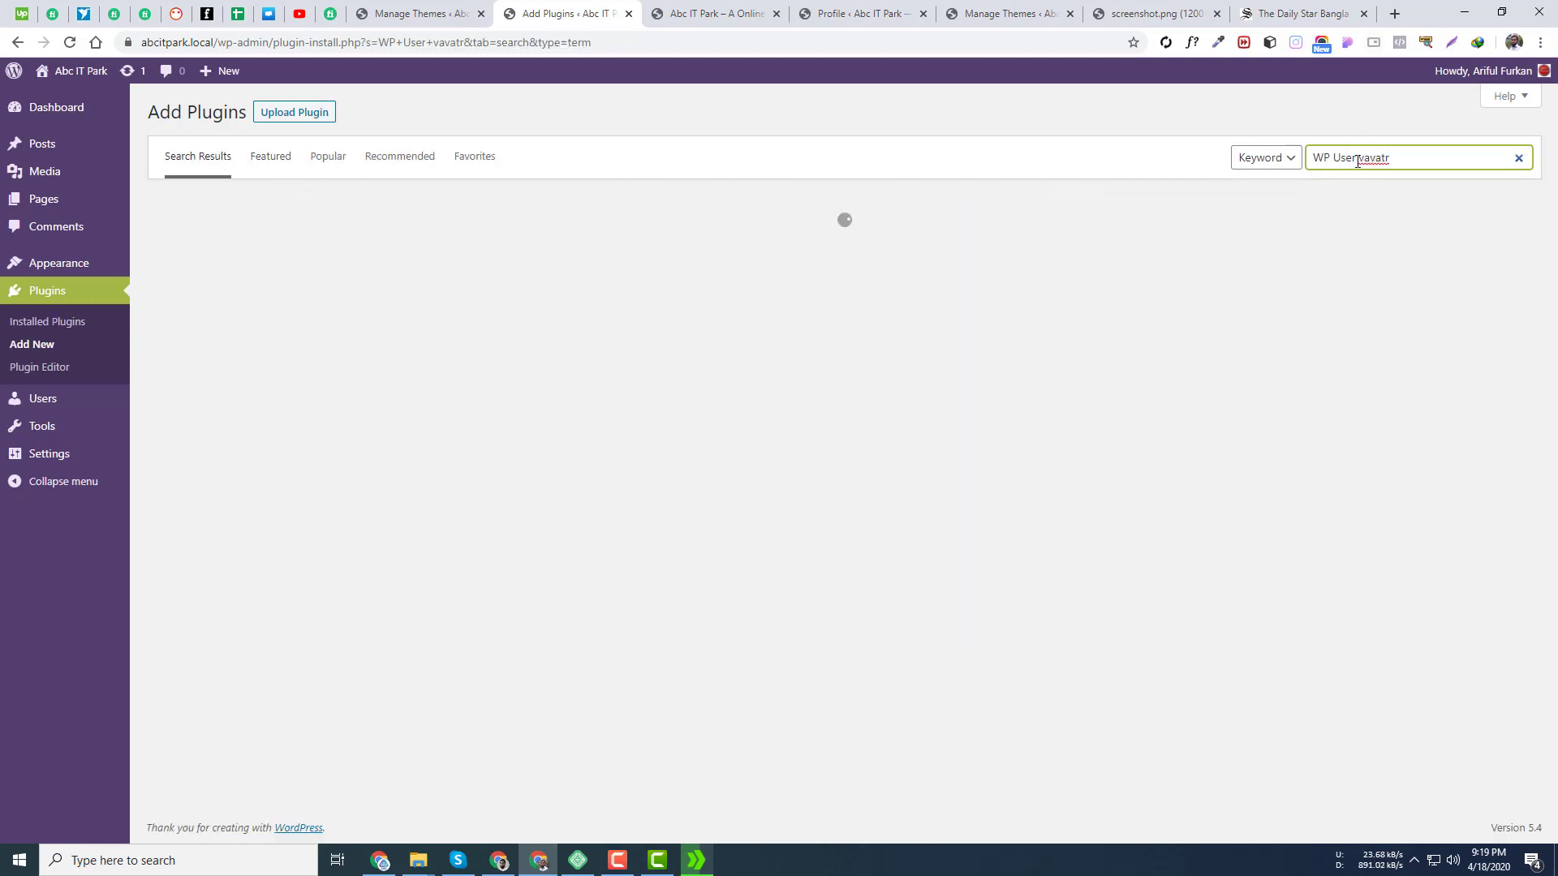
pyautogui.click(1364, 157)
pyautogui.press('BackSpace')
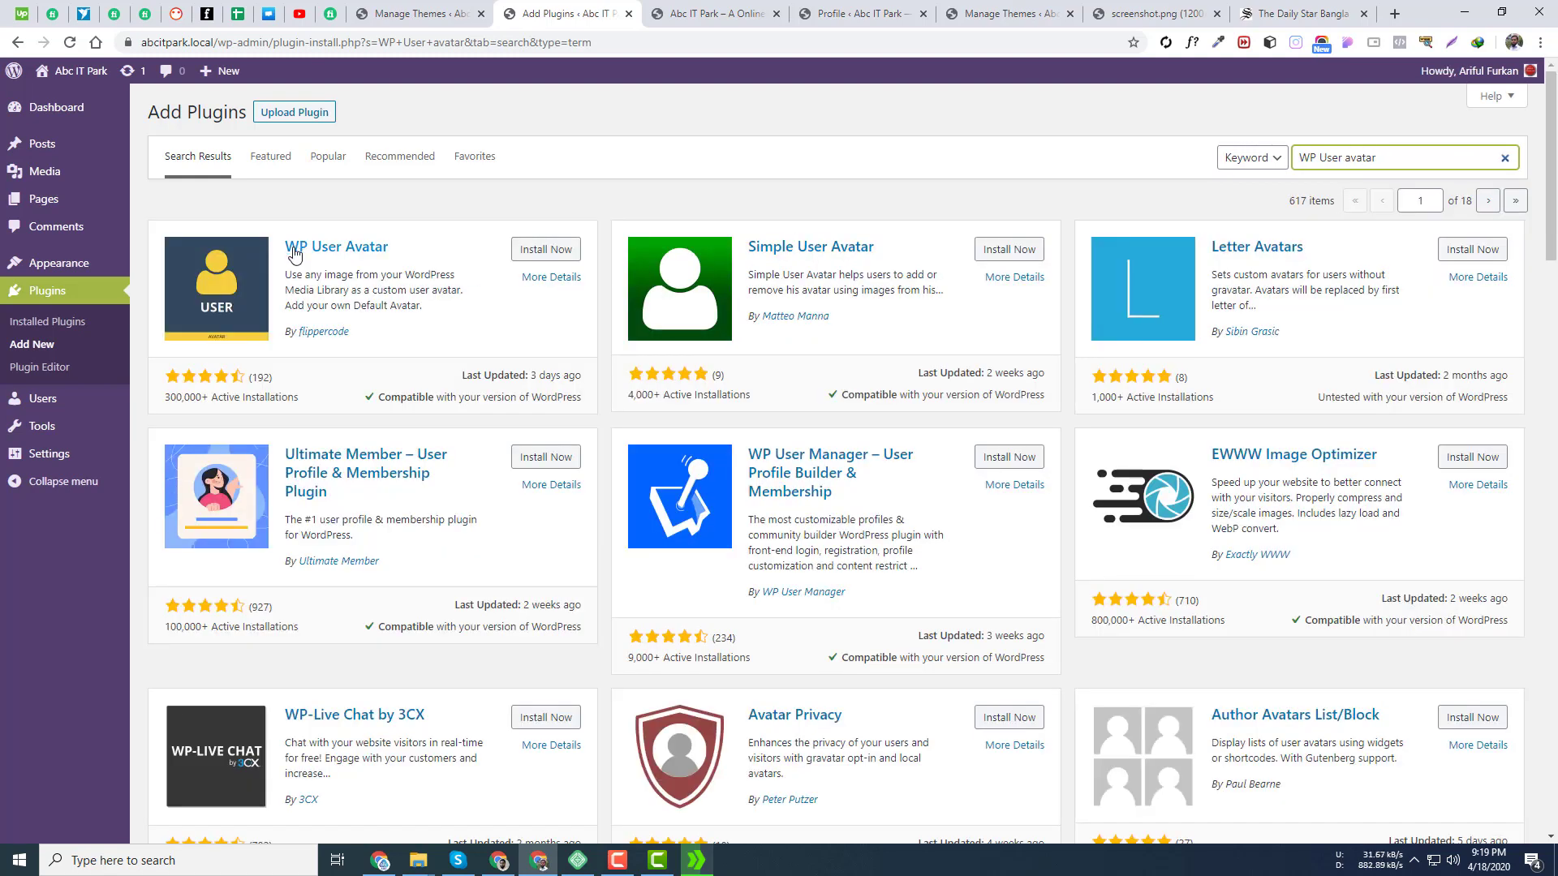
pyautogui.click(550, 249)
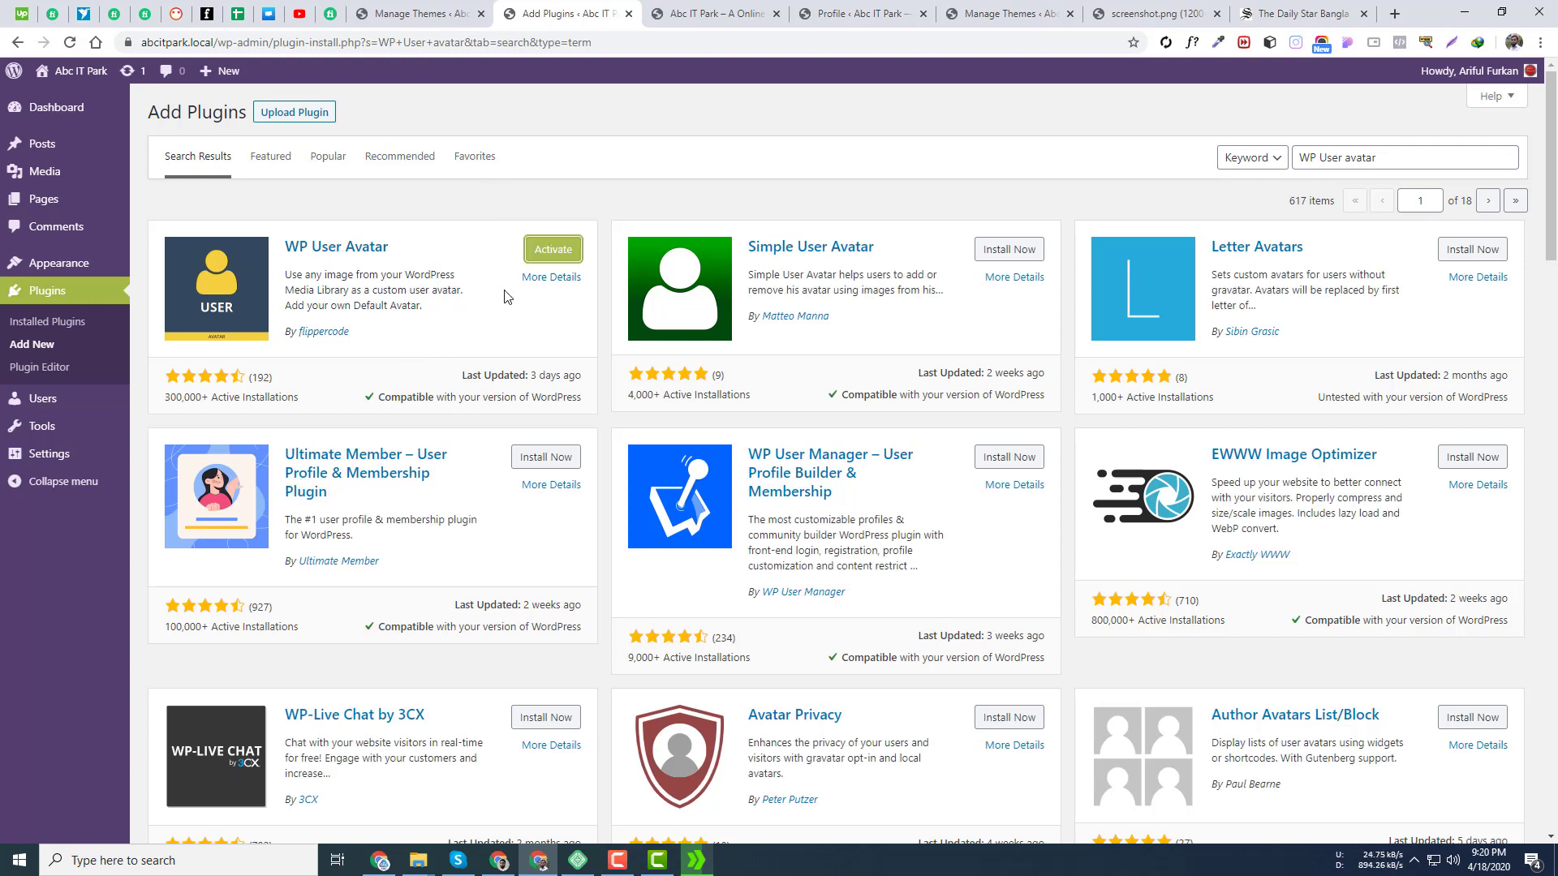
pyautogui.click(554, 250)
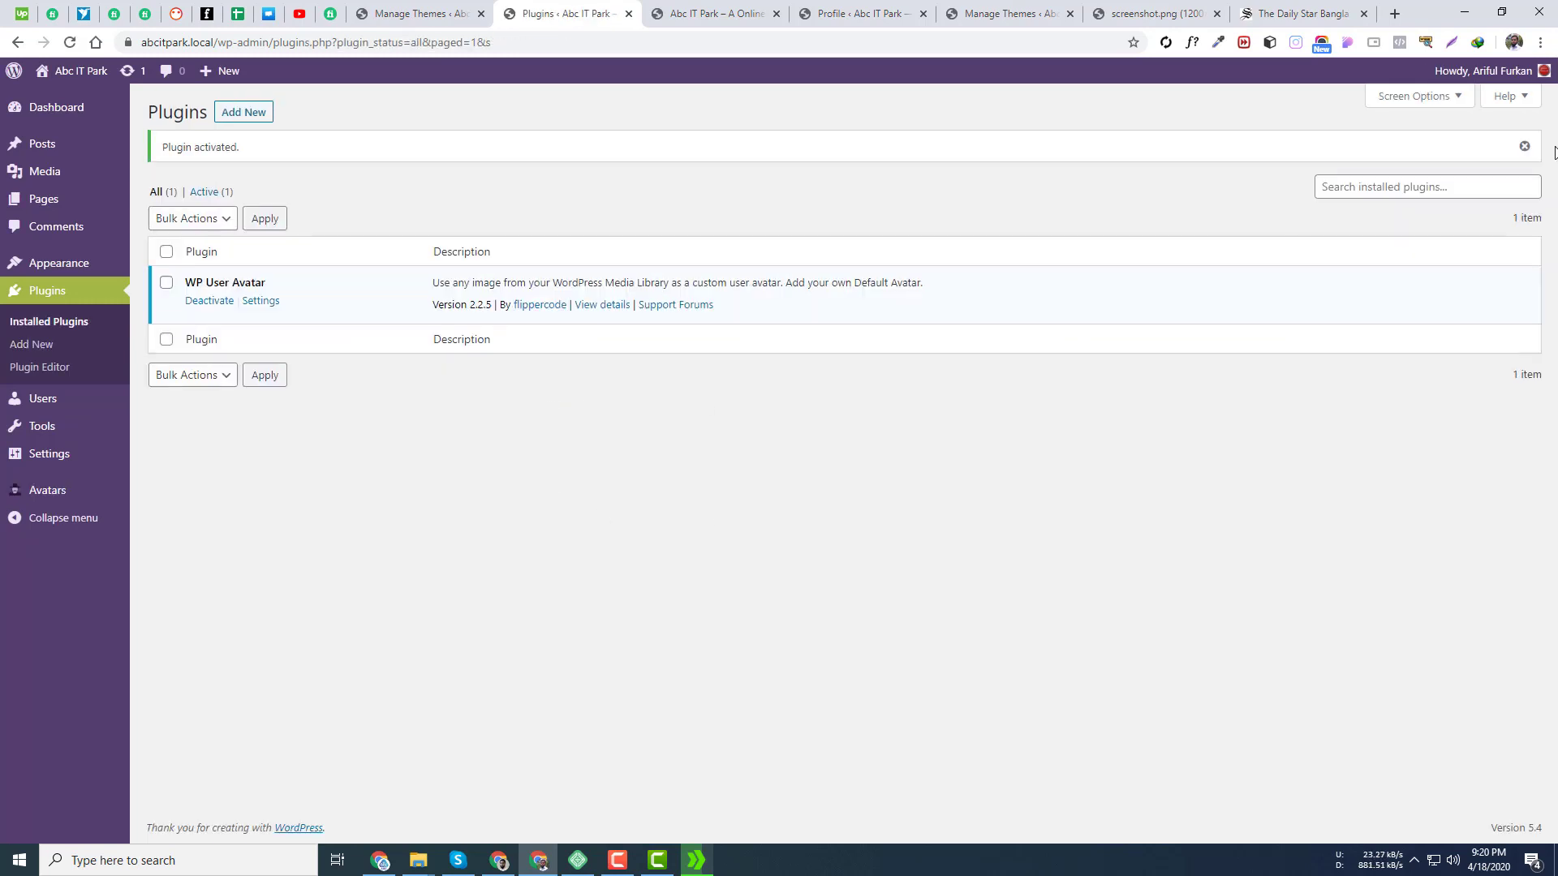
# - Edit the own user profile and open the file upload for its Avatar image
pyautogui.moveTo(1522, 77)
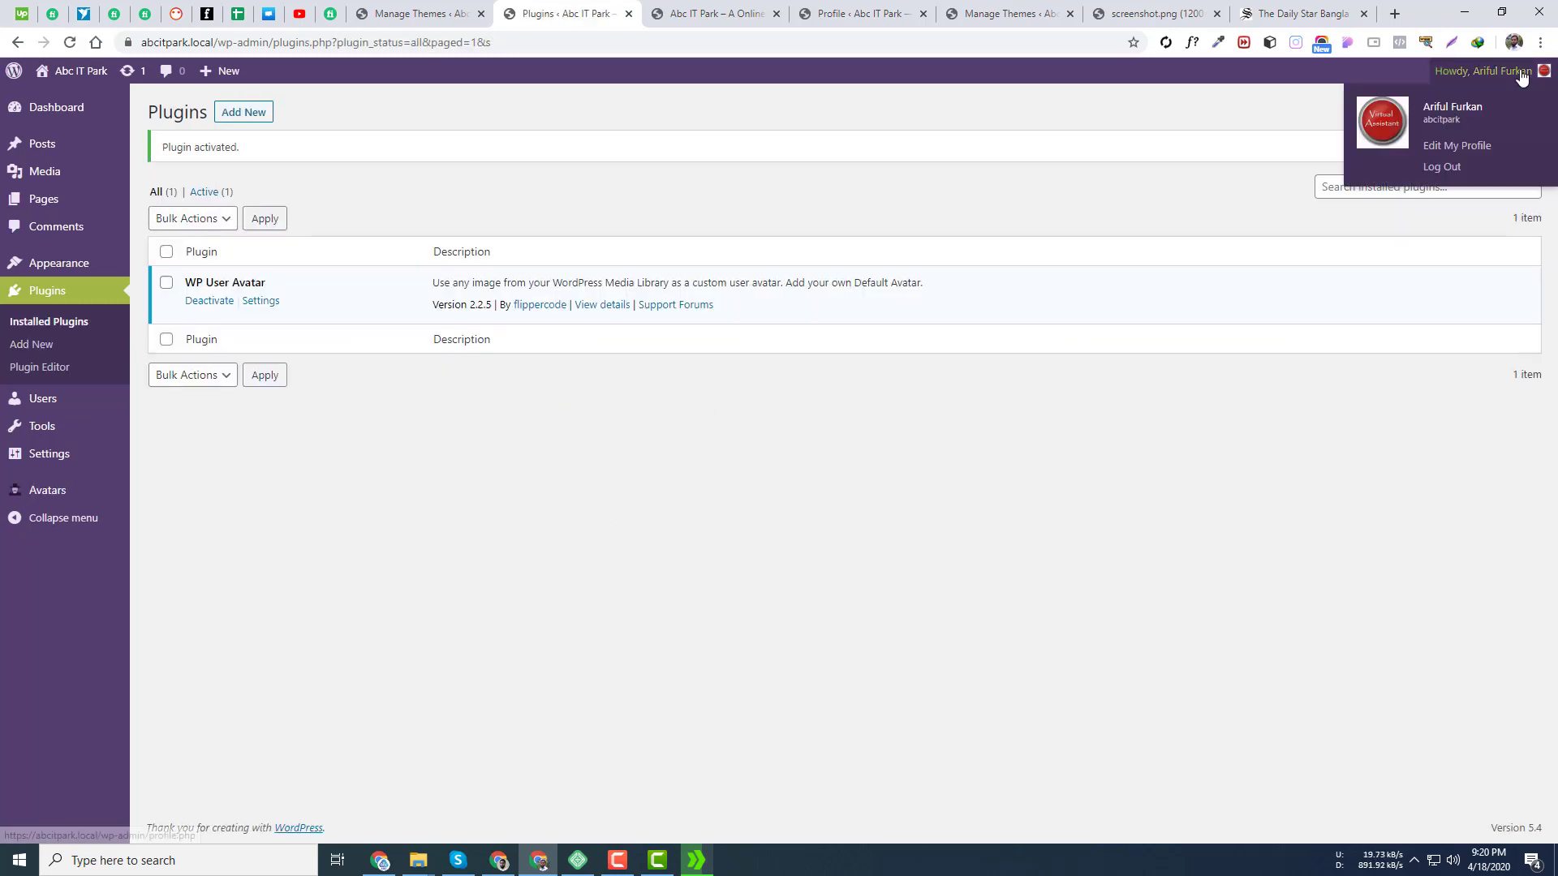
pyautogui.click(1449, 149)
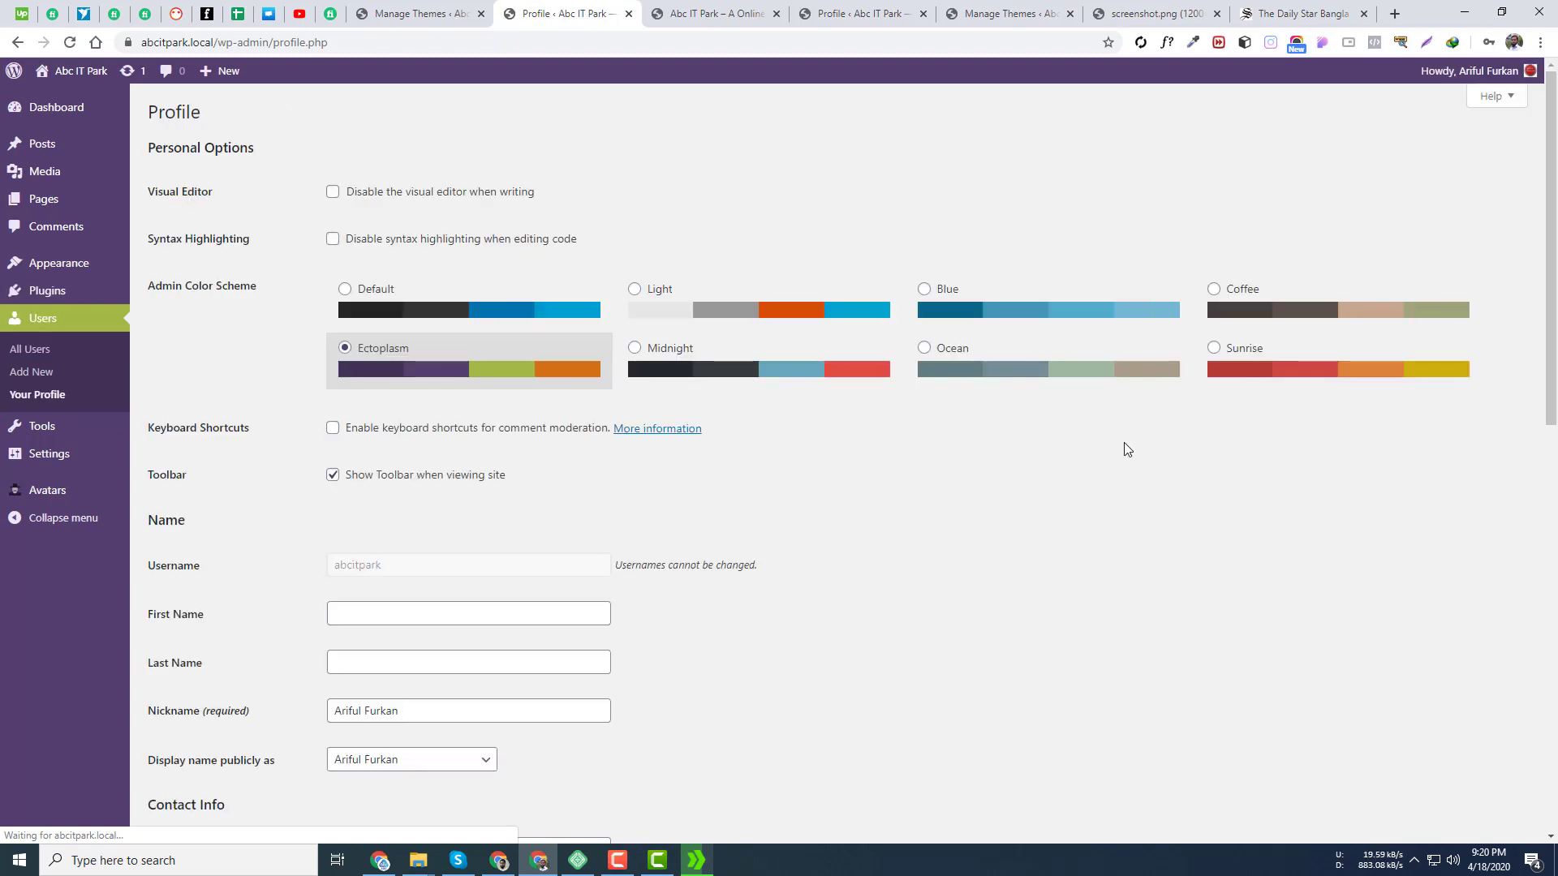
pyautogui.scroll(-10, 1123, 445)
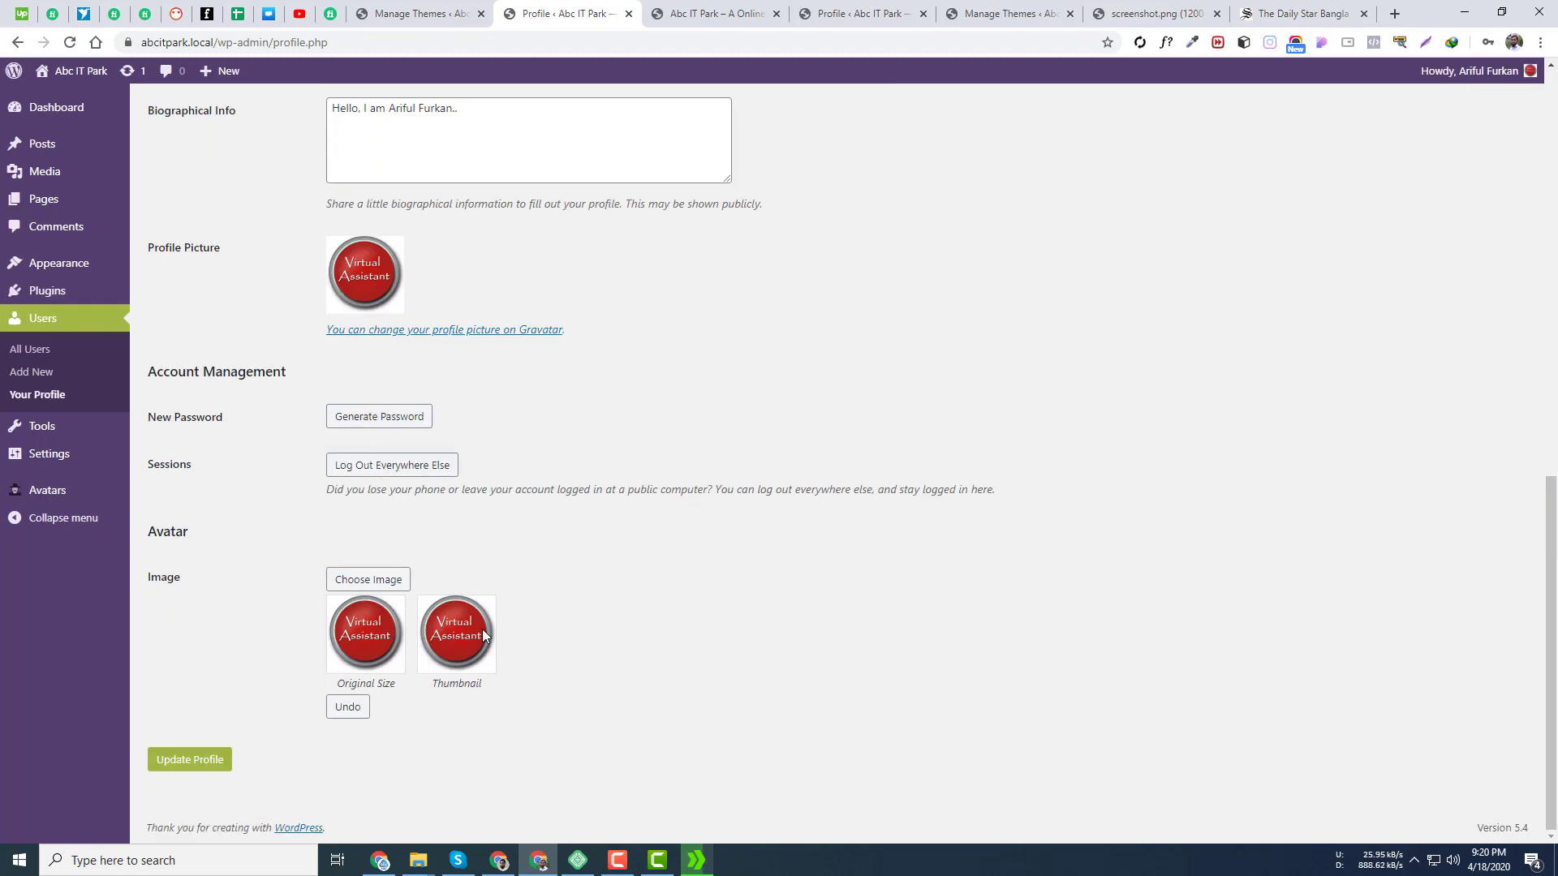
pyautogui.click(383, 589)
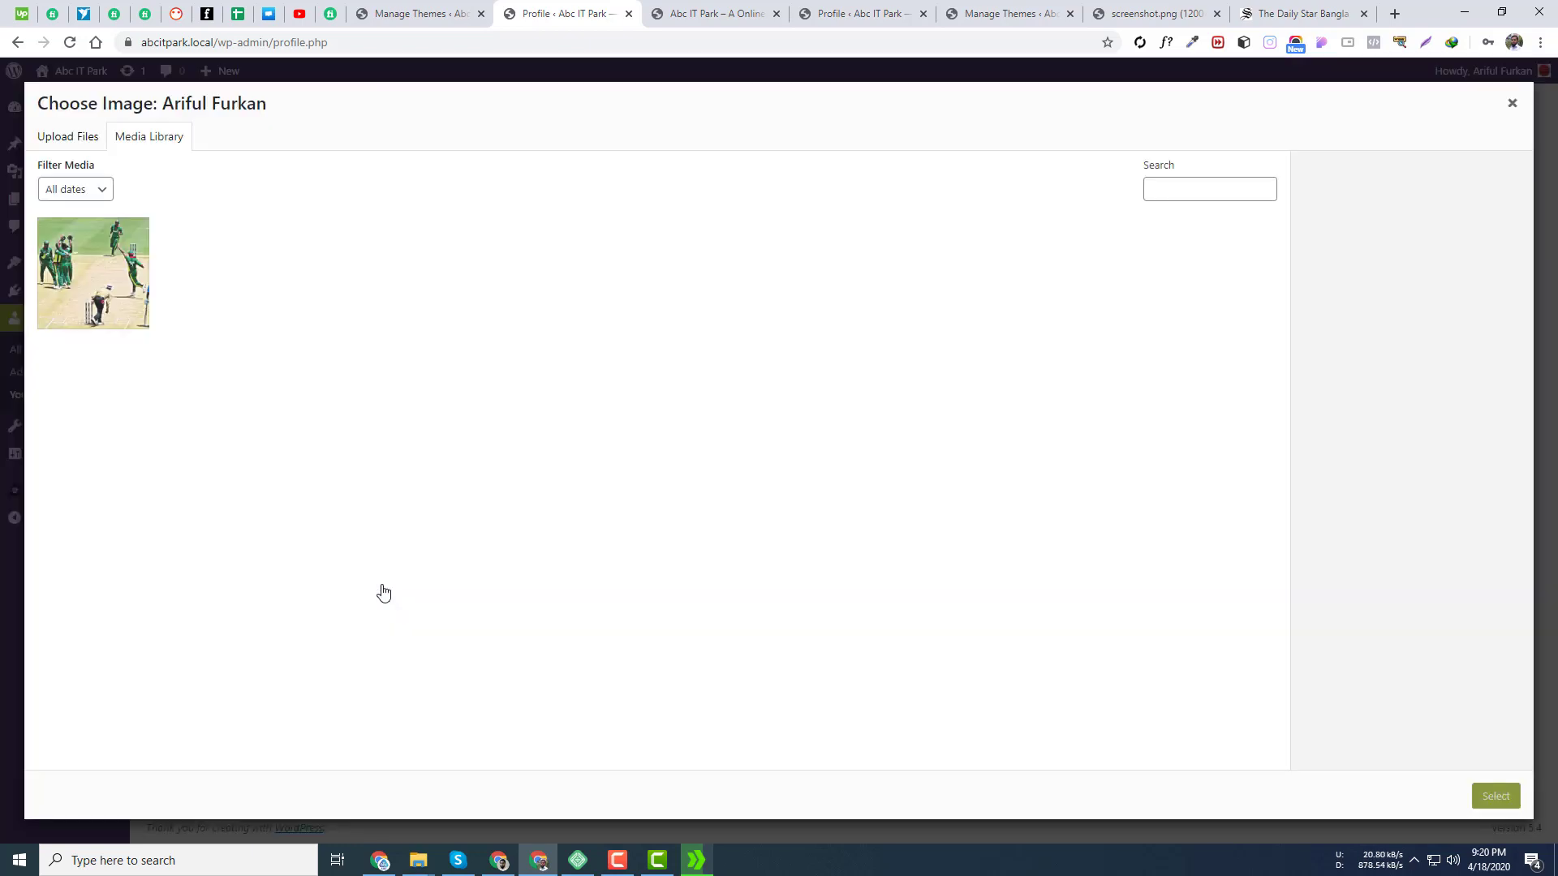
pyautogui.click(63, 145)
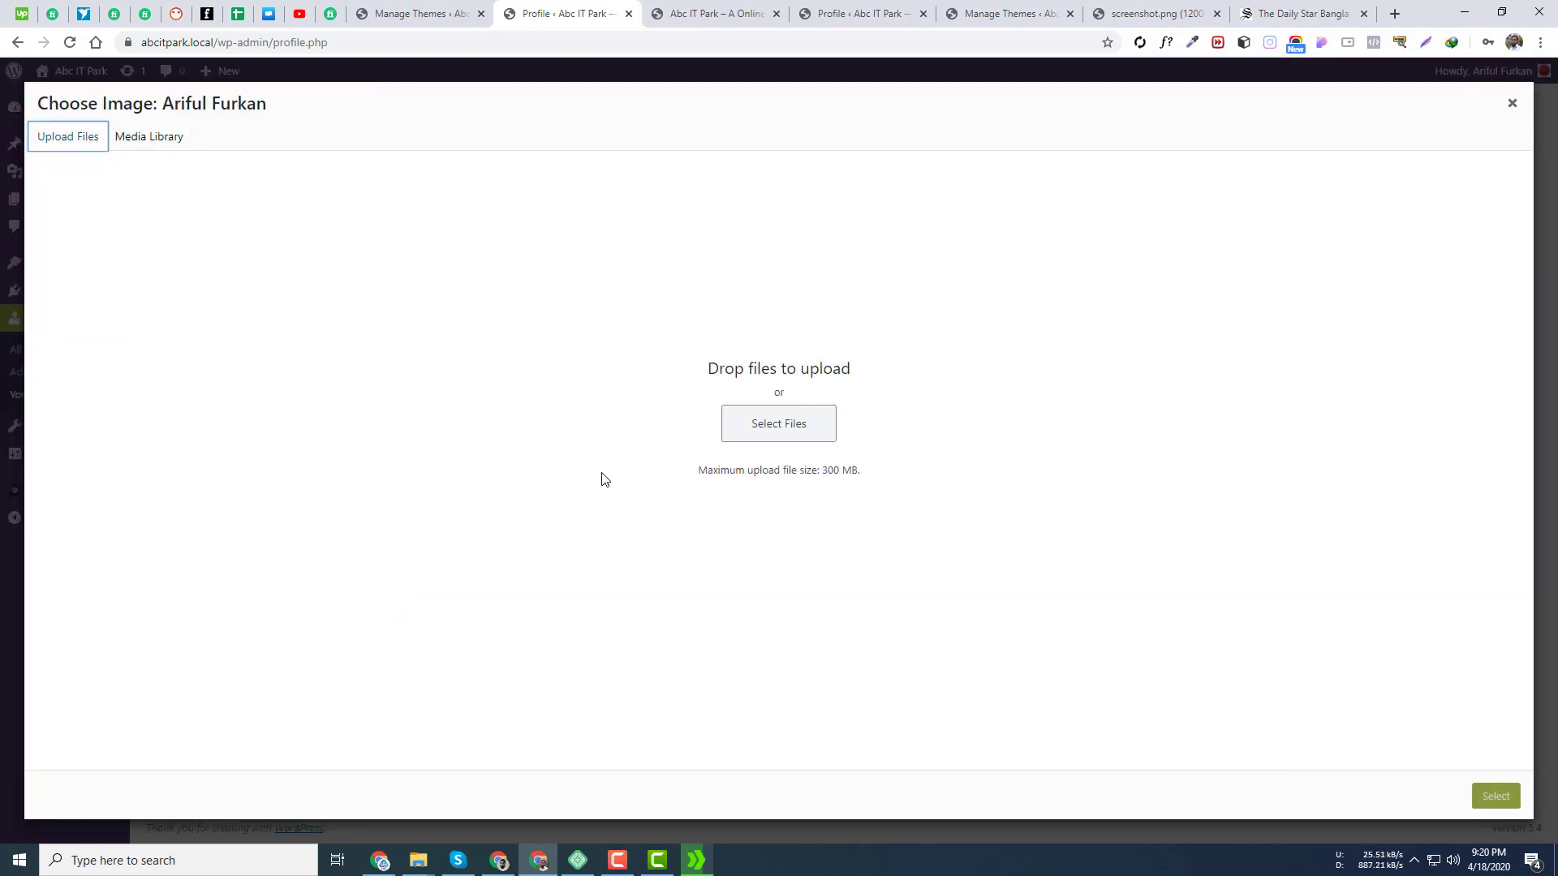
pyautogui.click(771, 420)
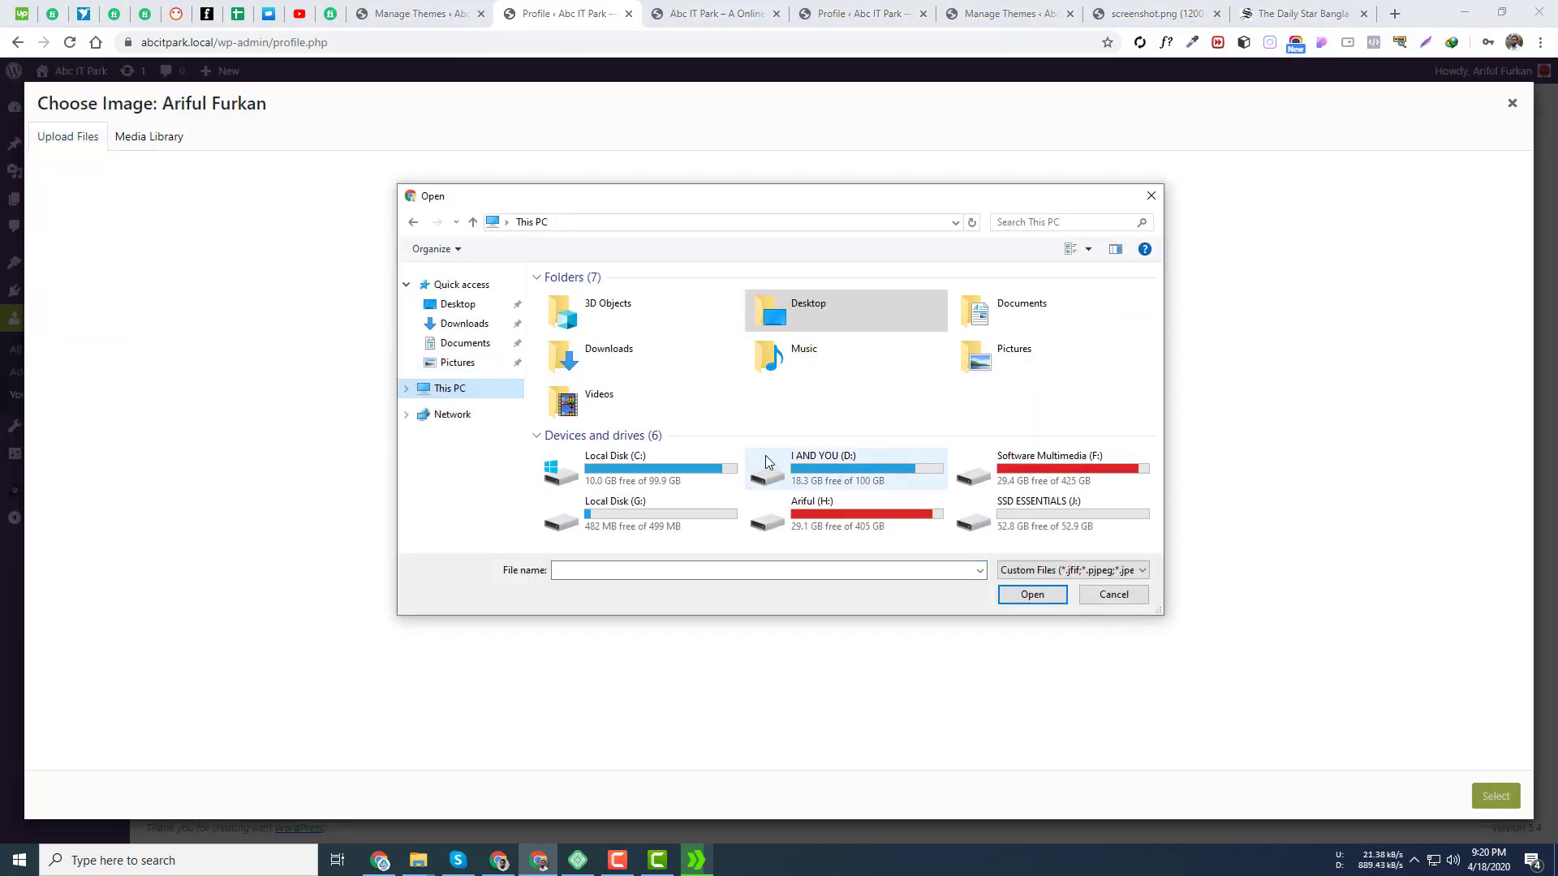
# - Upload the portrait JPG from the All Time Needed folder on drive H: as the avatar and update the profile
pyautogui.click(876, 508)
pyautogui.doubleClick(876, 508)
pyautogui.doubleClick(574, 312)
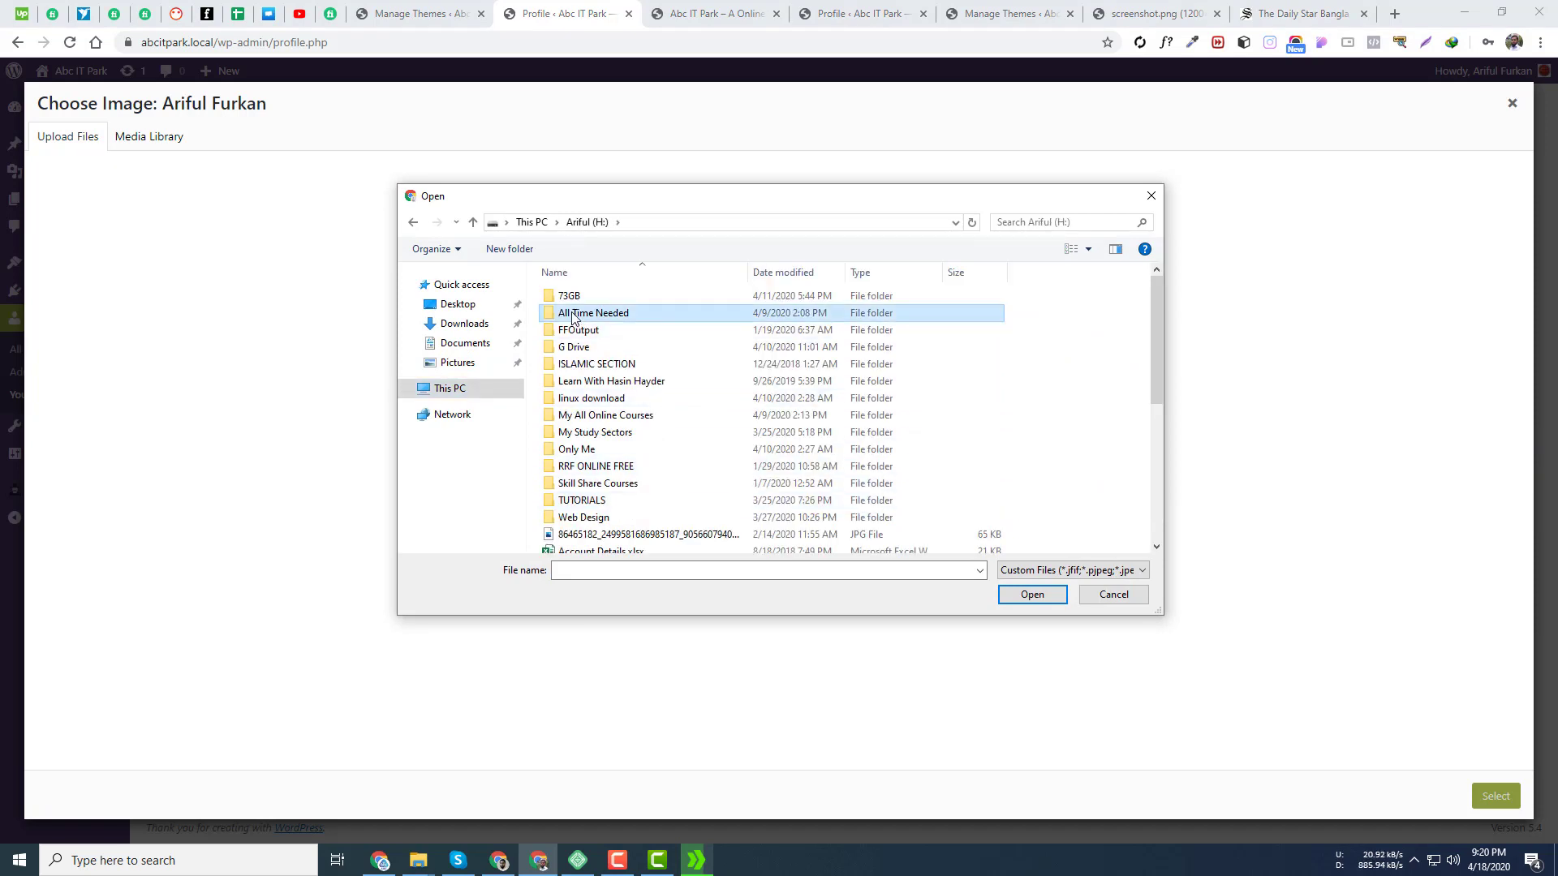
pyautogui.doubleClick(1014, 320)
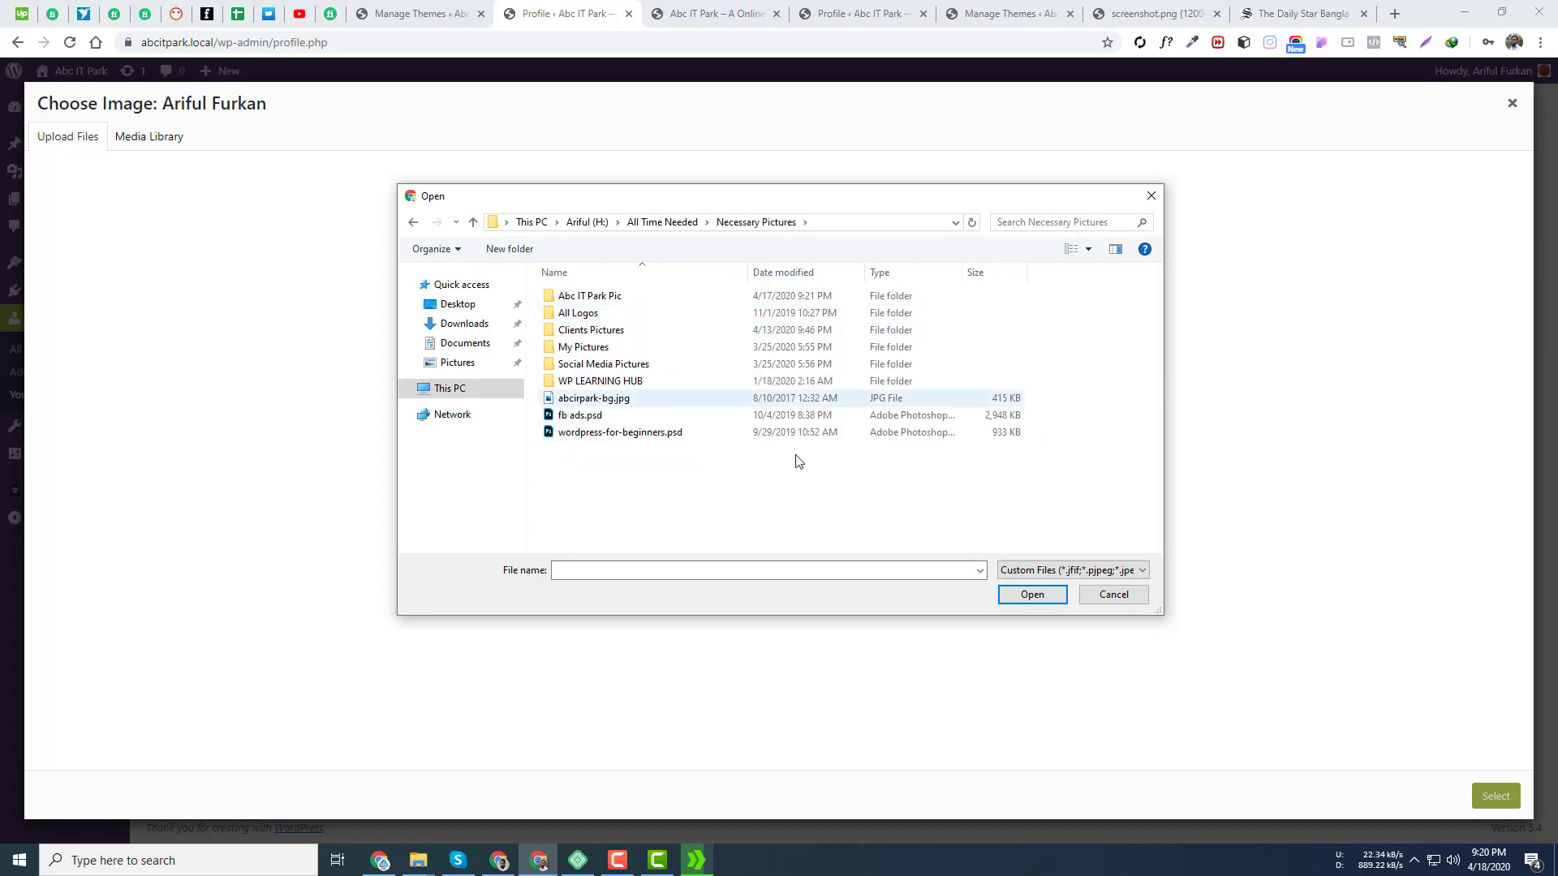
pyautogui.click(413, 223)
pyautogui.doubleClick(1097, 409)
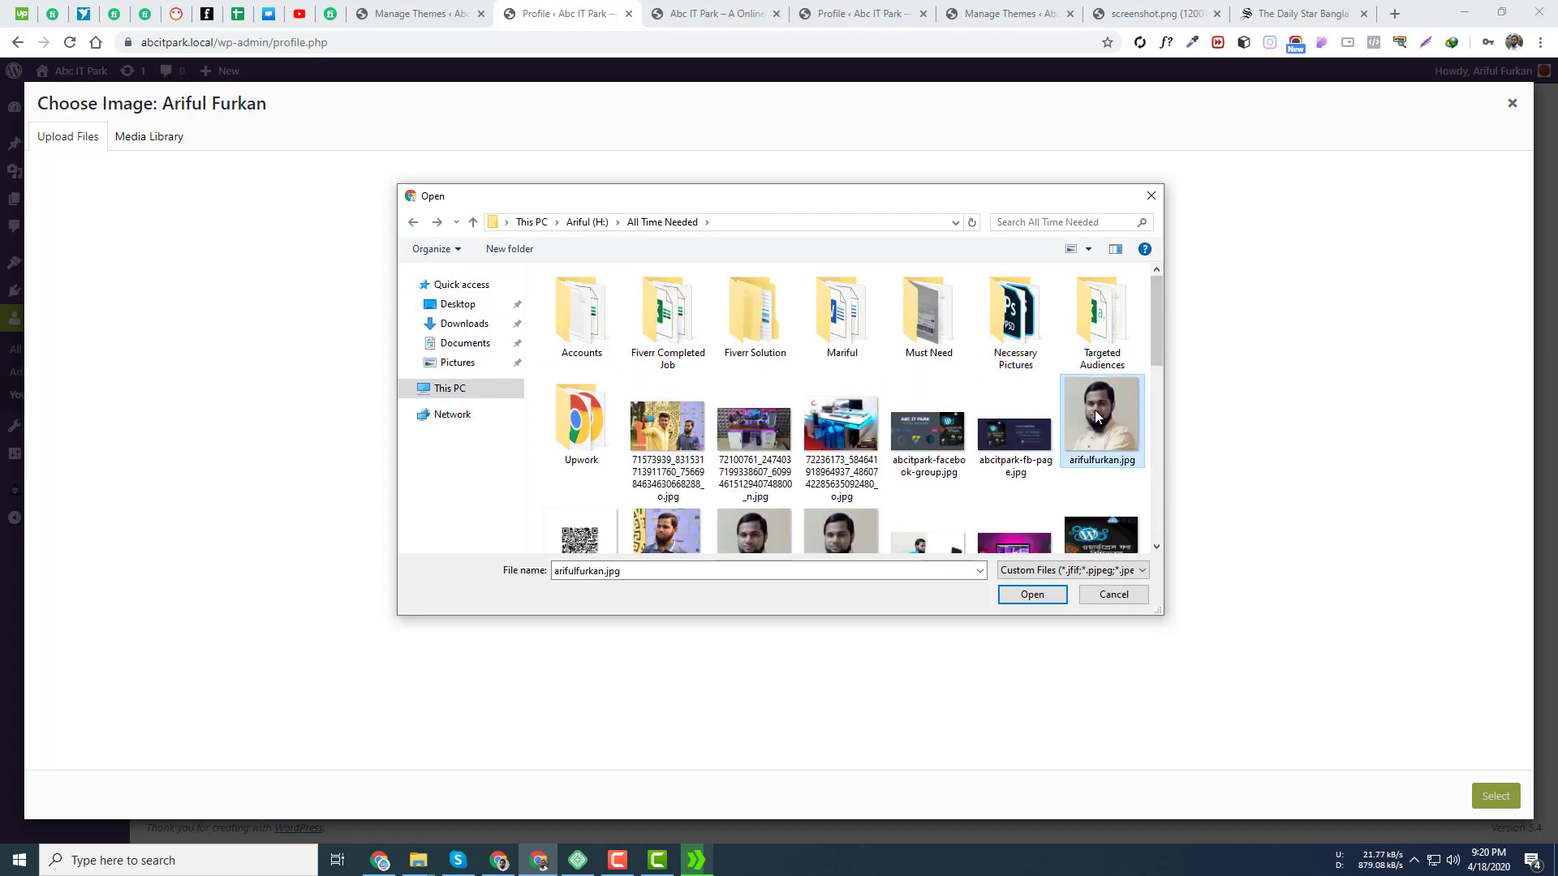
pyautogui.click(1495, 796)
pyautogui.click(193, 760)
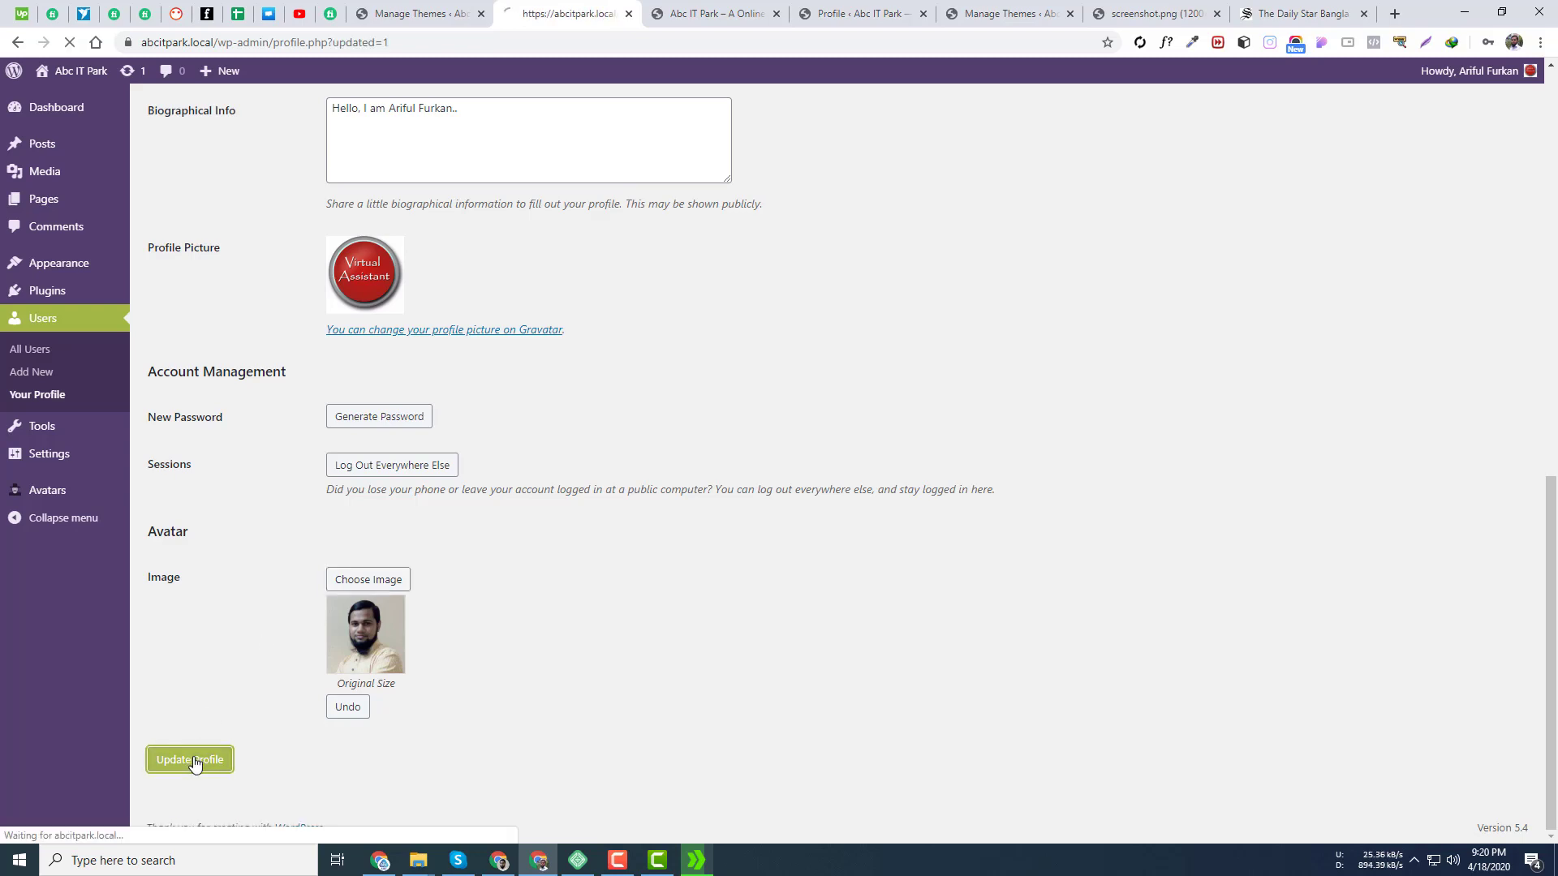
pyautogui.scroll(-15, 505, 674)
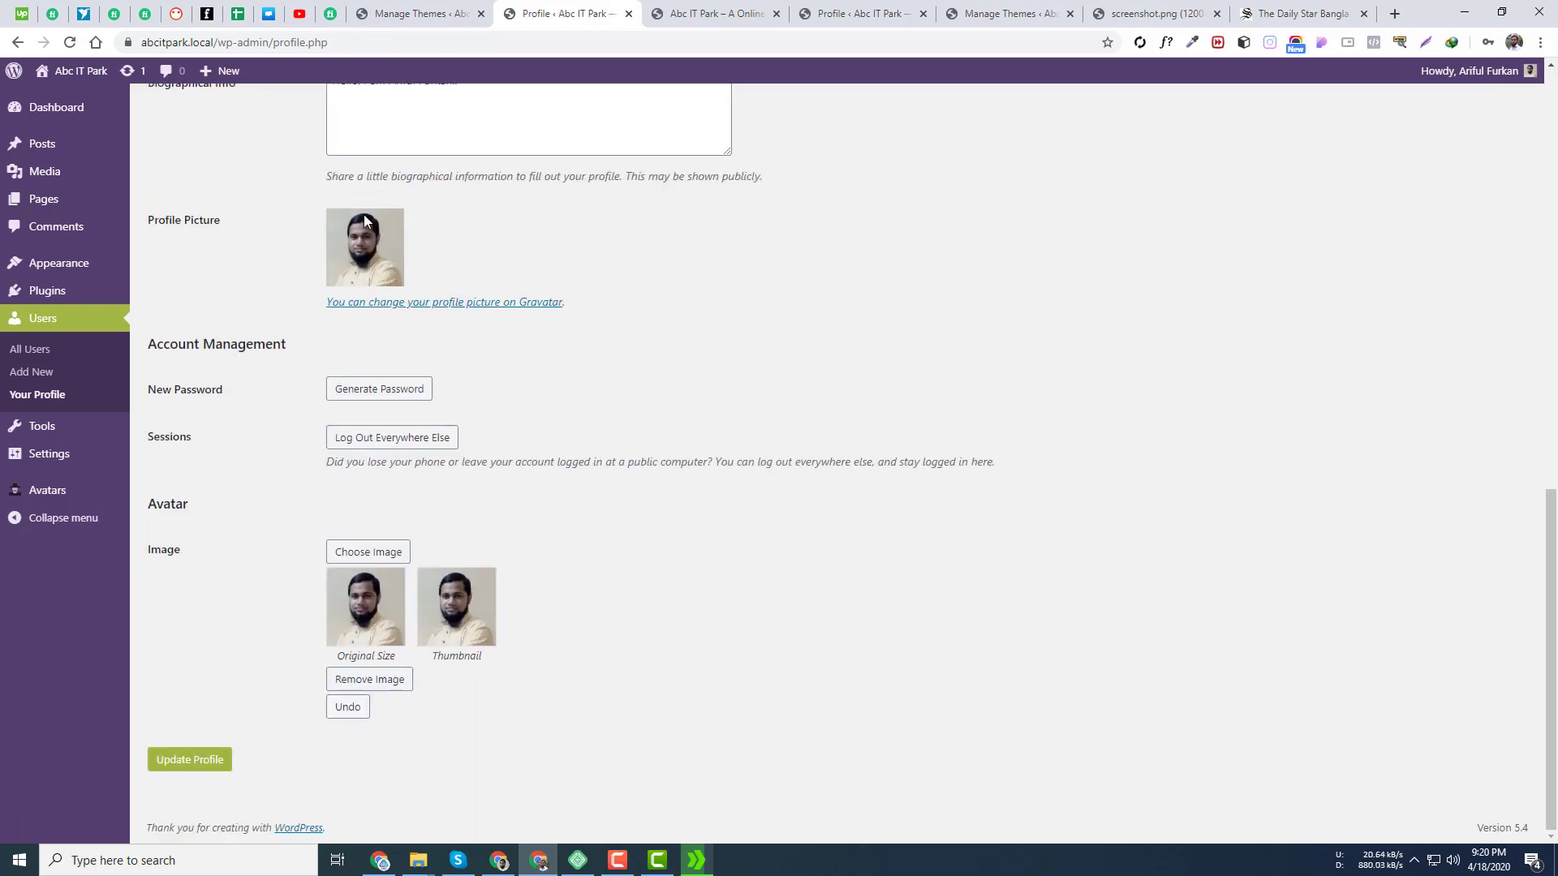
# - Look through the site's public home page, from the posts down to the footer widgets
pyautogui.click(712, 14)
pyautogui.scroll(-15, 726, 471)
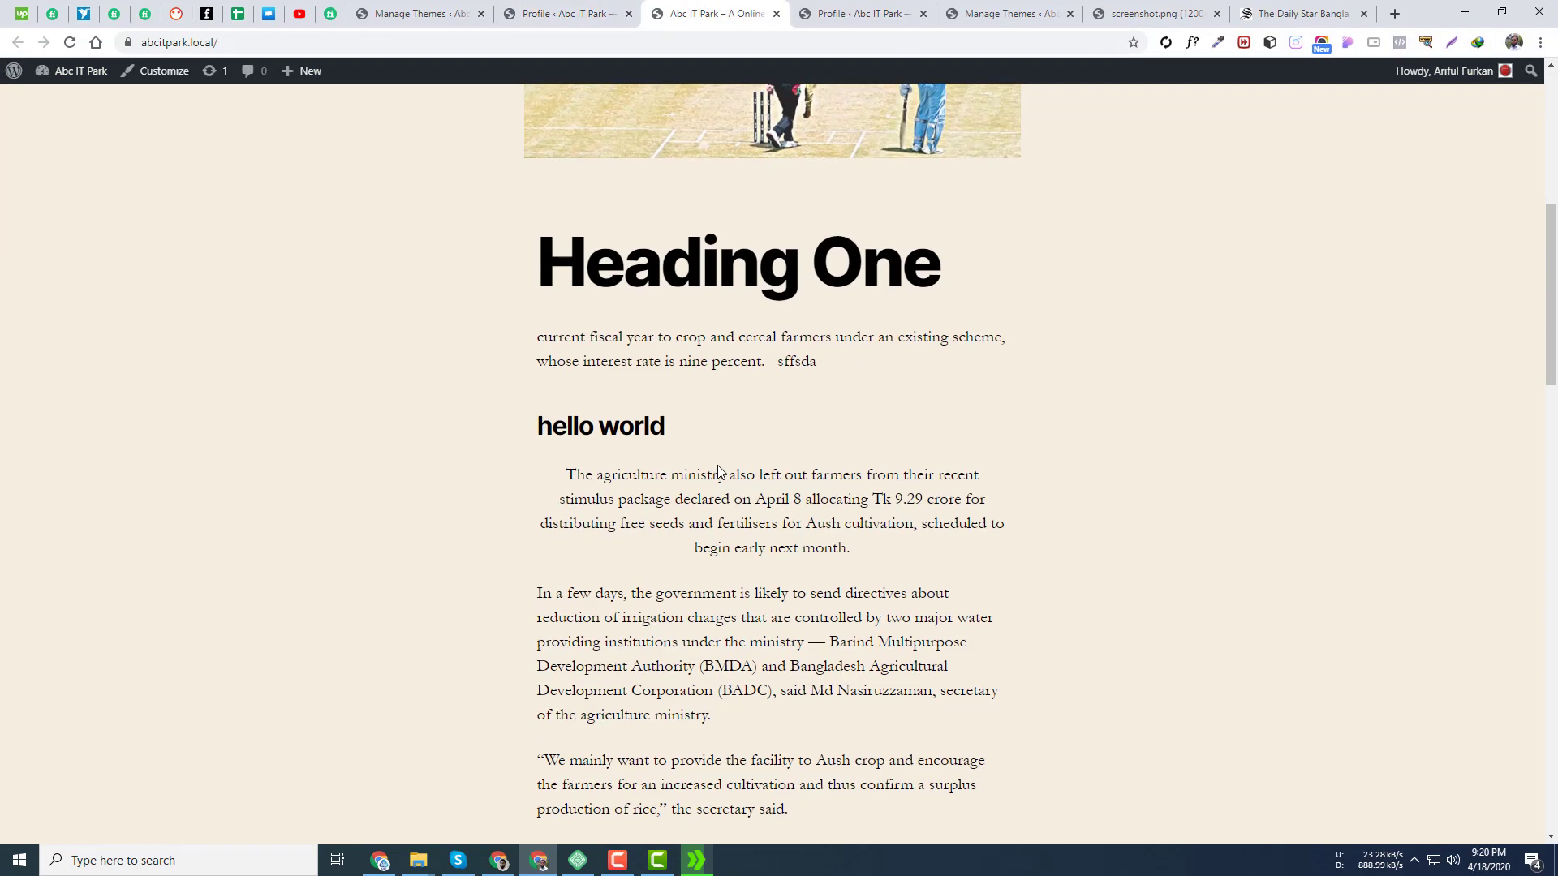
pyautogui.scroll(-15, 724, 462)
pyautogui.scroll(14, 722, 458)
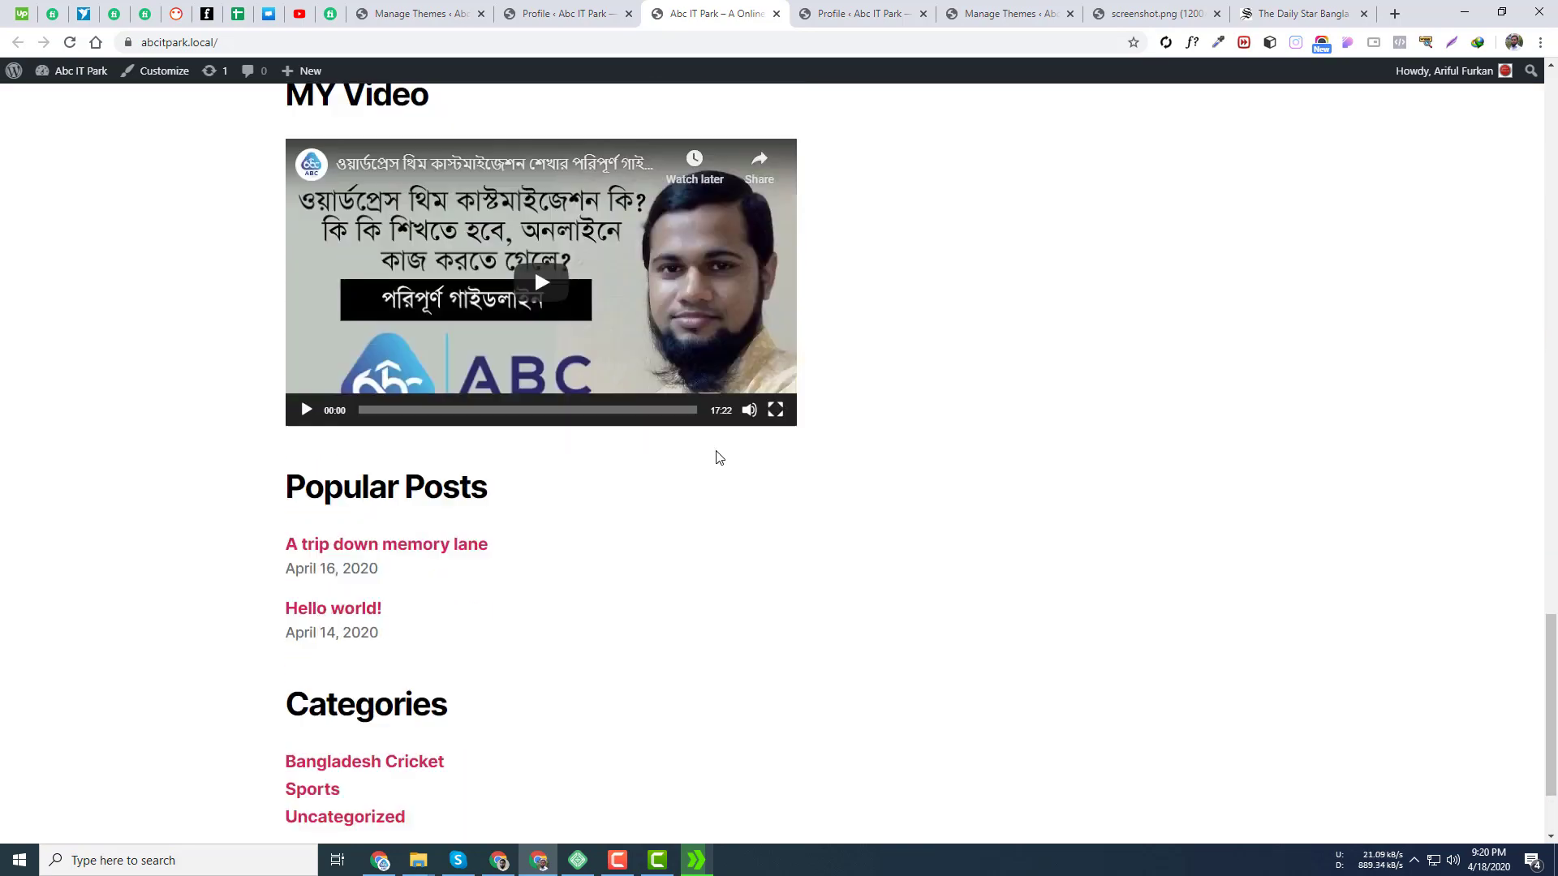
pyautogui.scroll(15, 721, 452)
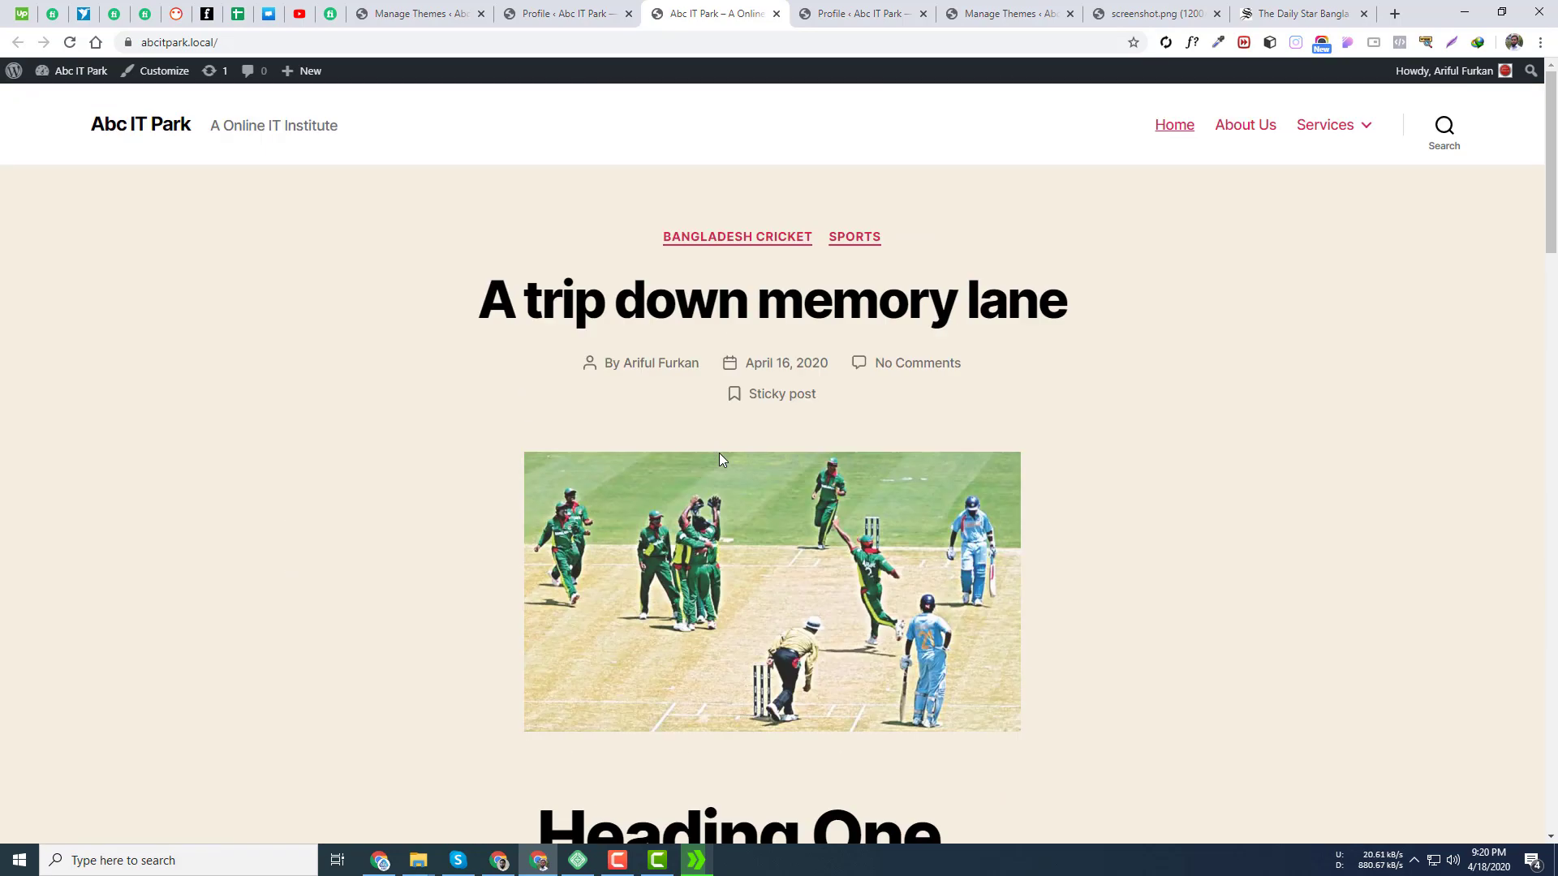
# - Open the author's archive page from the "A trip down memory lane" post and check the avatar in the account menu
pyautogui.click(660, 363)
pyautogui.scroll(-10, 873, 491)
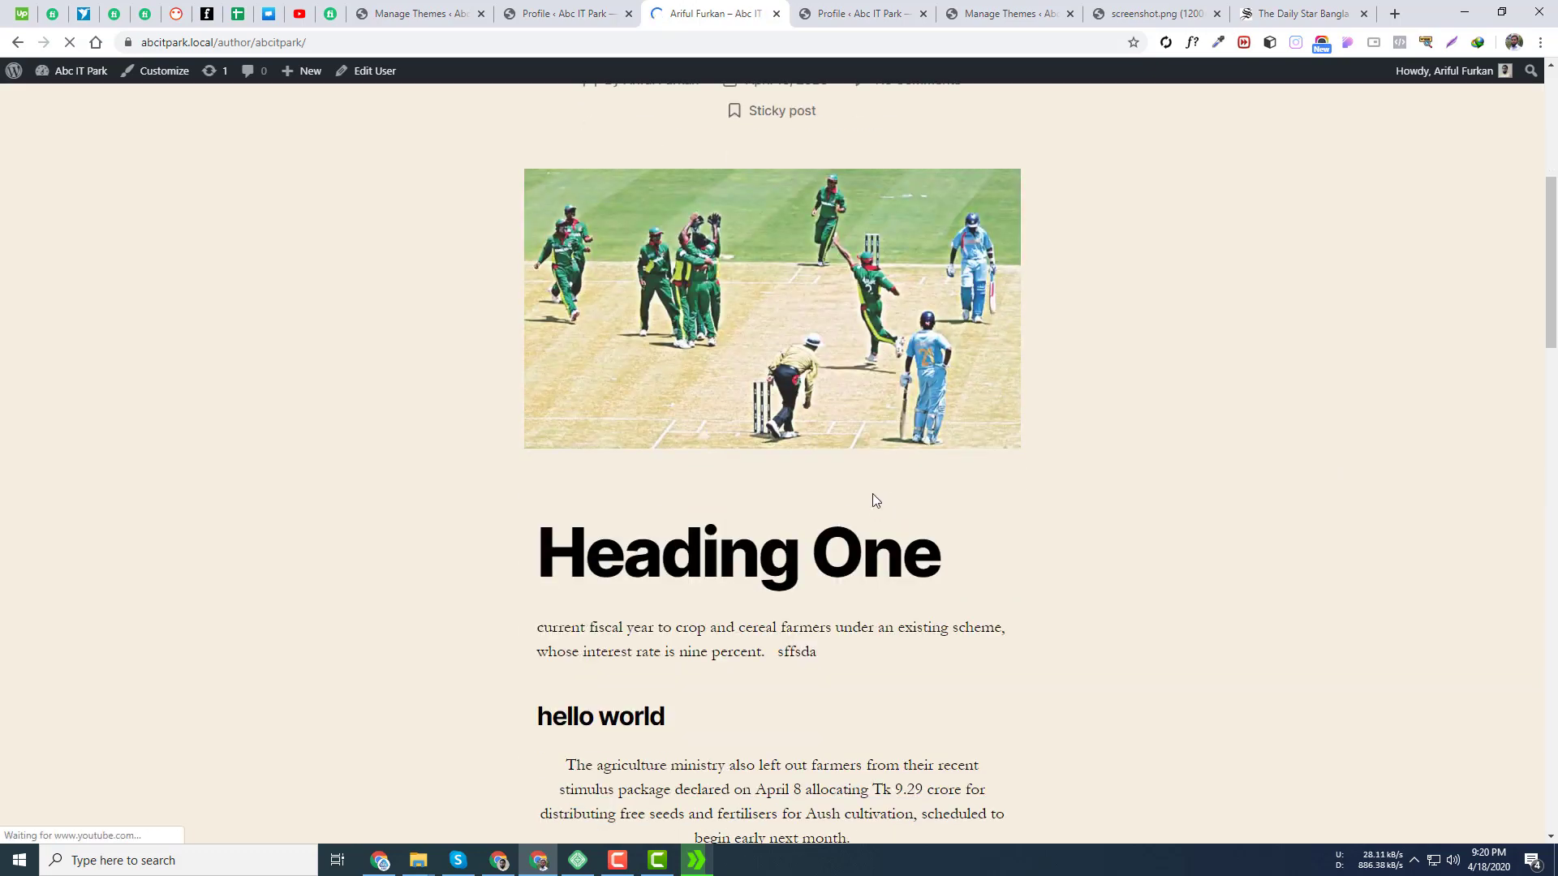
pyautogui.scroll(-20, 879, 484)
pyautogui.scroll(9, 882, 490)
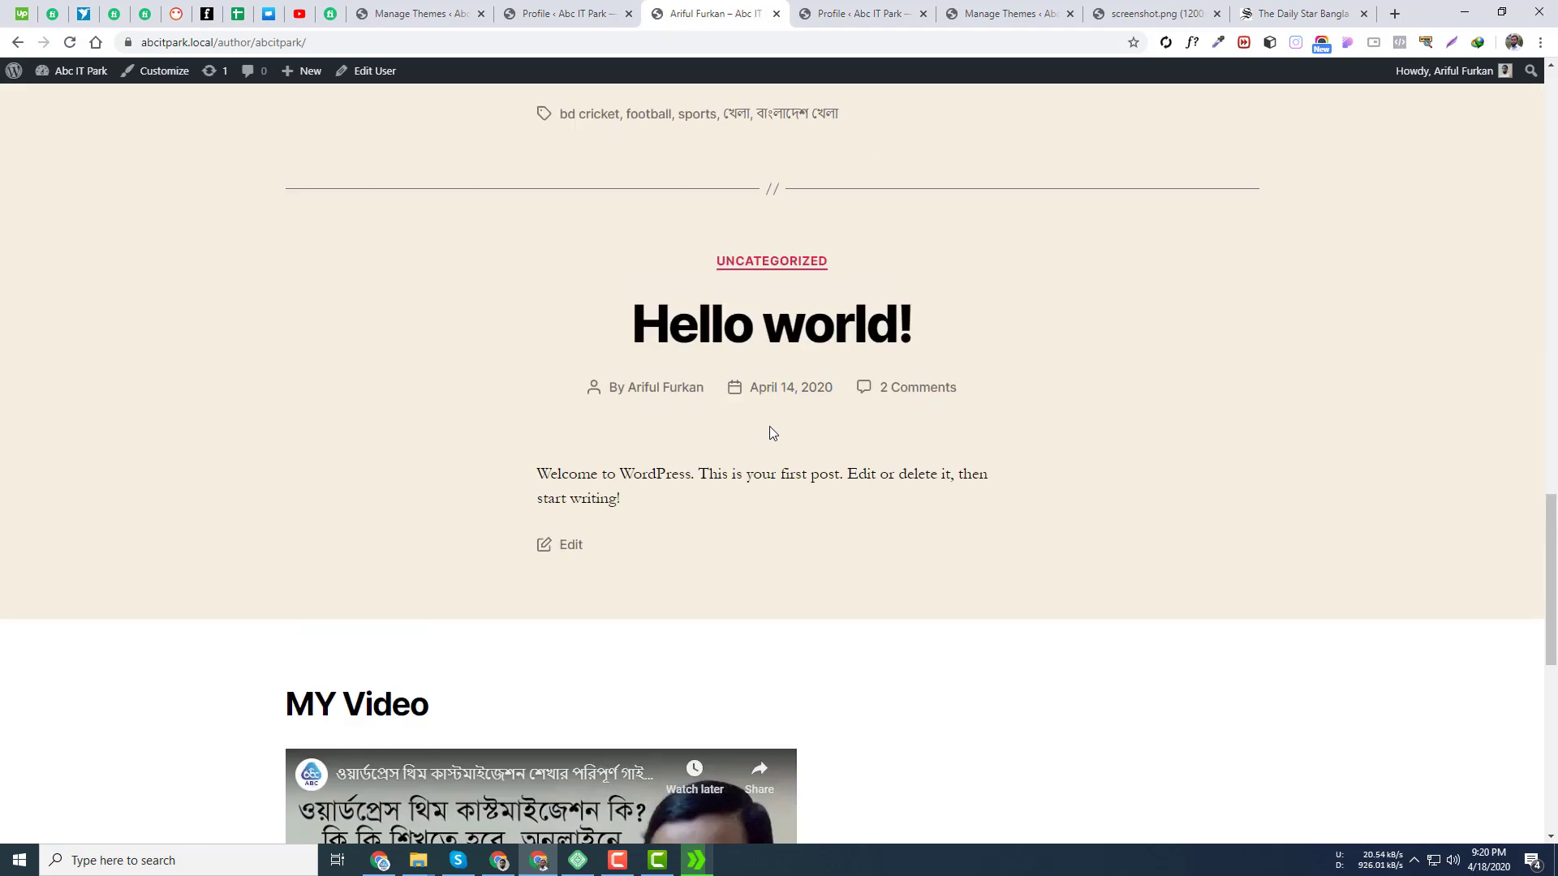
pyautogui.scroll(20, 762, 333)
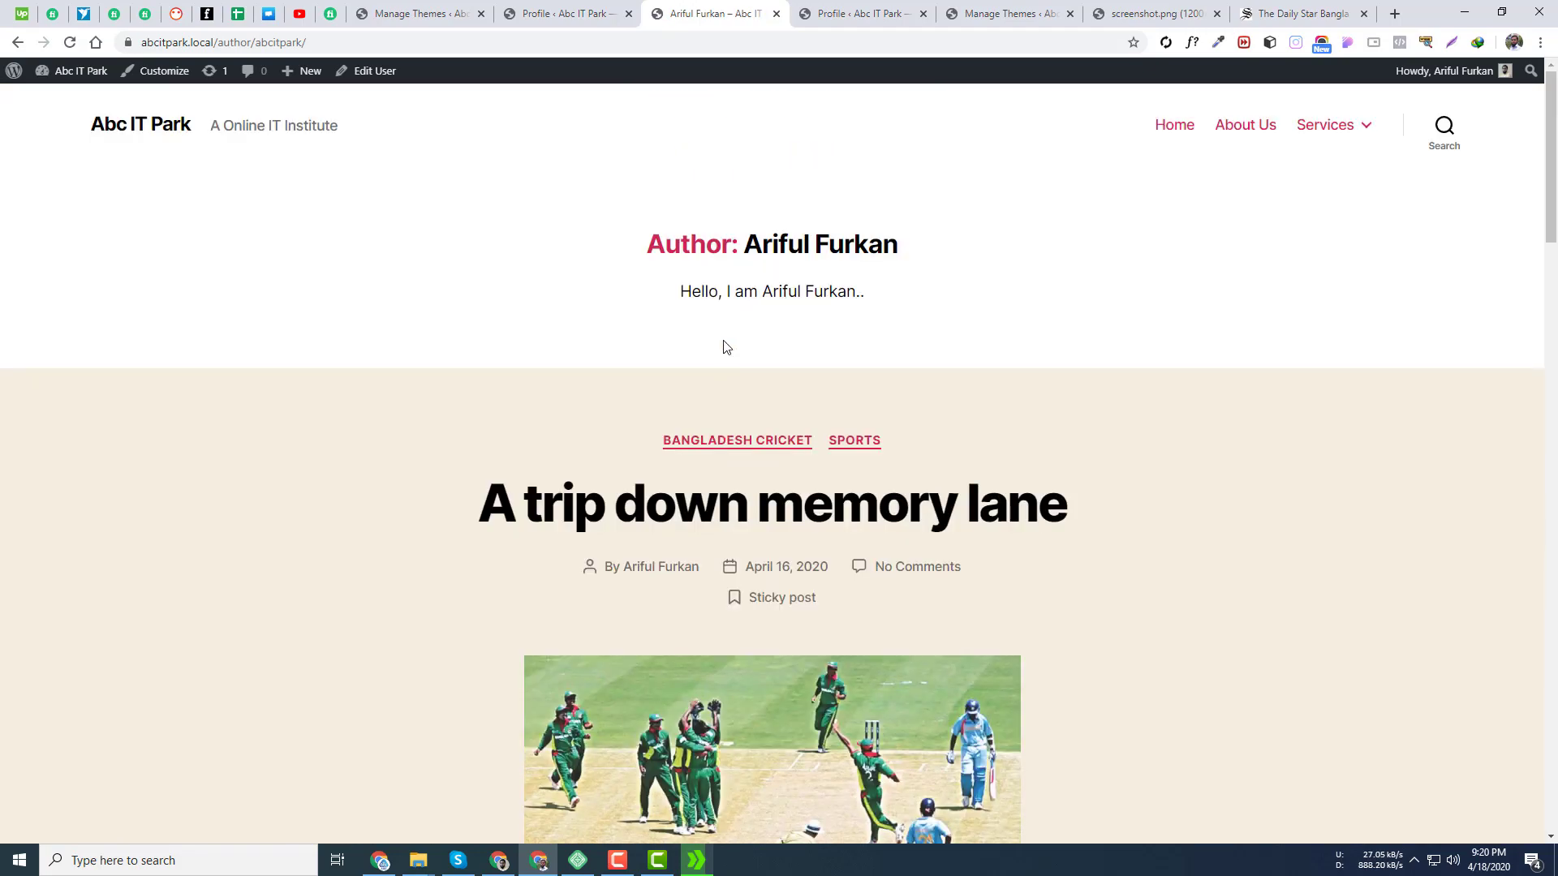
pyautogui.moveTo(1490, 73)
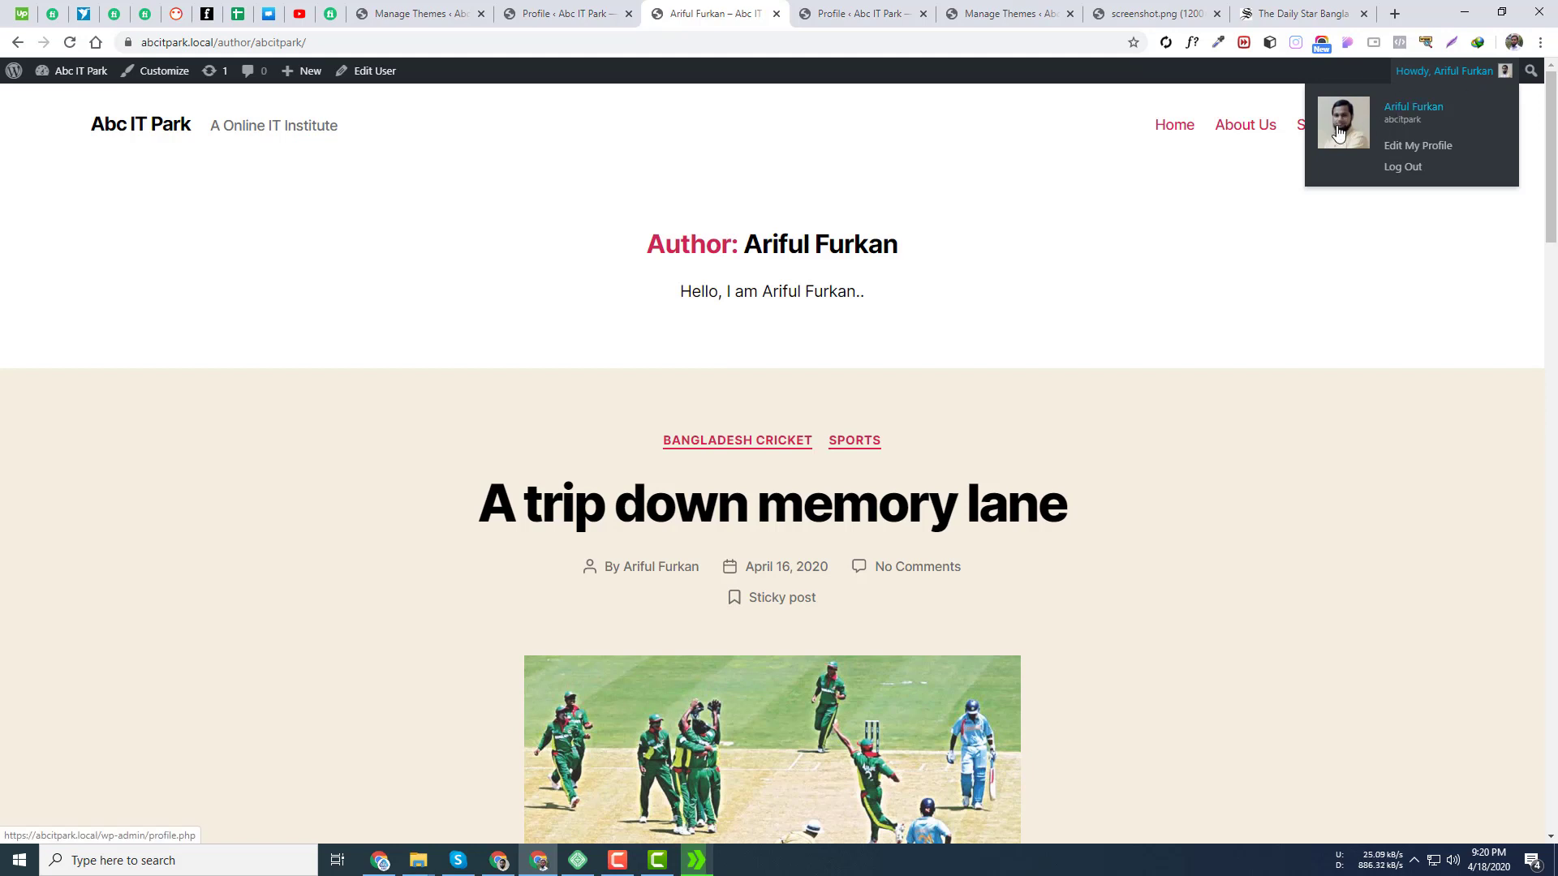
# - Return to the dashboard, start a new post and examine the block editor's title and content areas
pyautogui.click(567, 14)
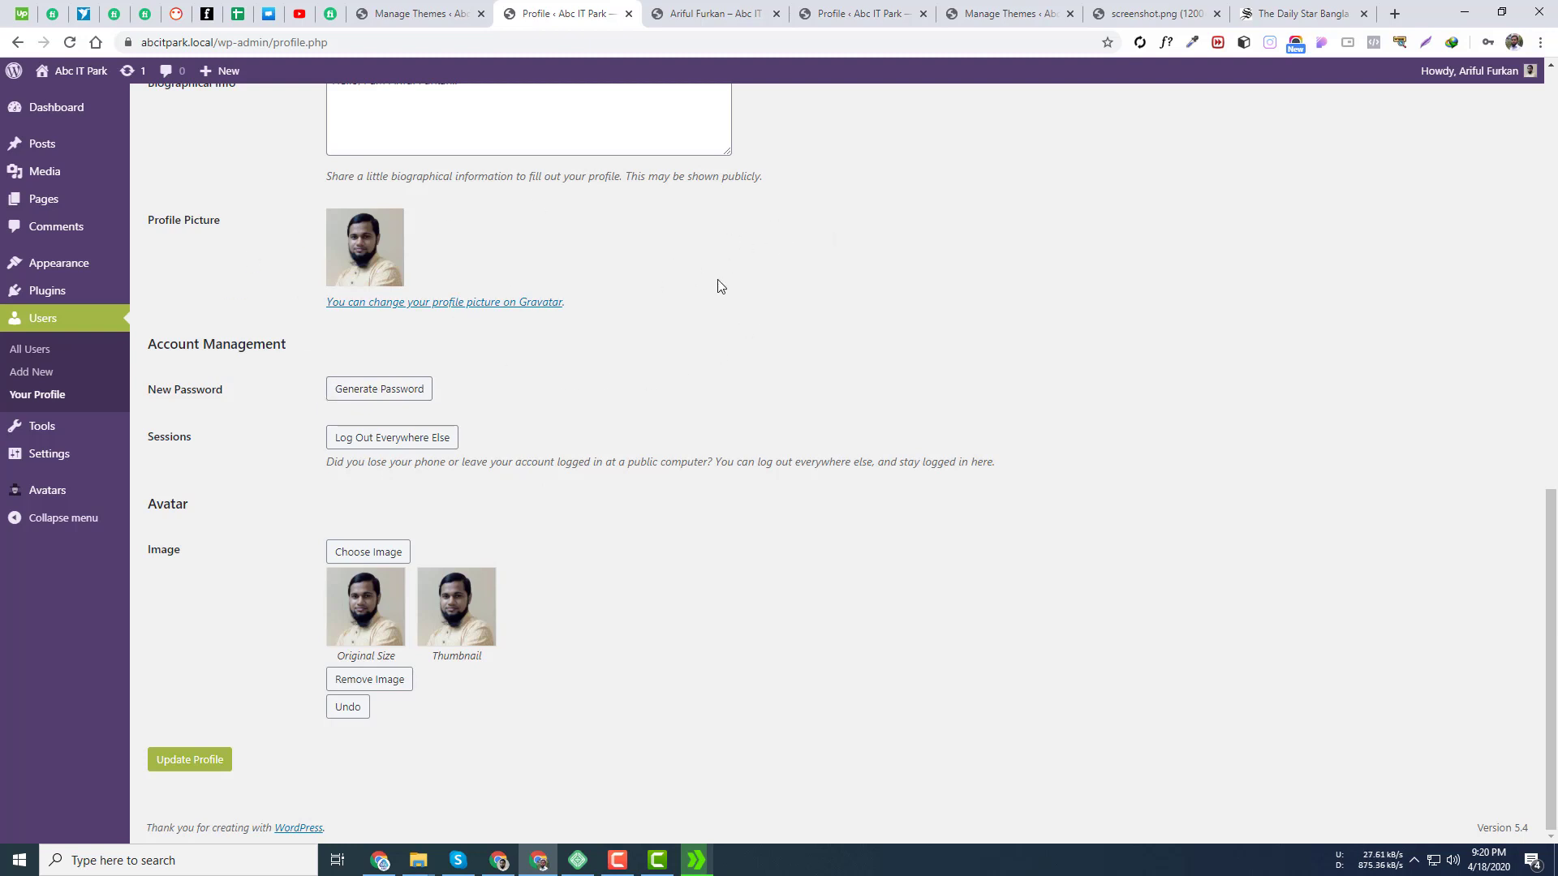
pyautogui.scroll(7, 726, 288)
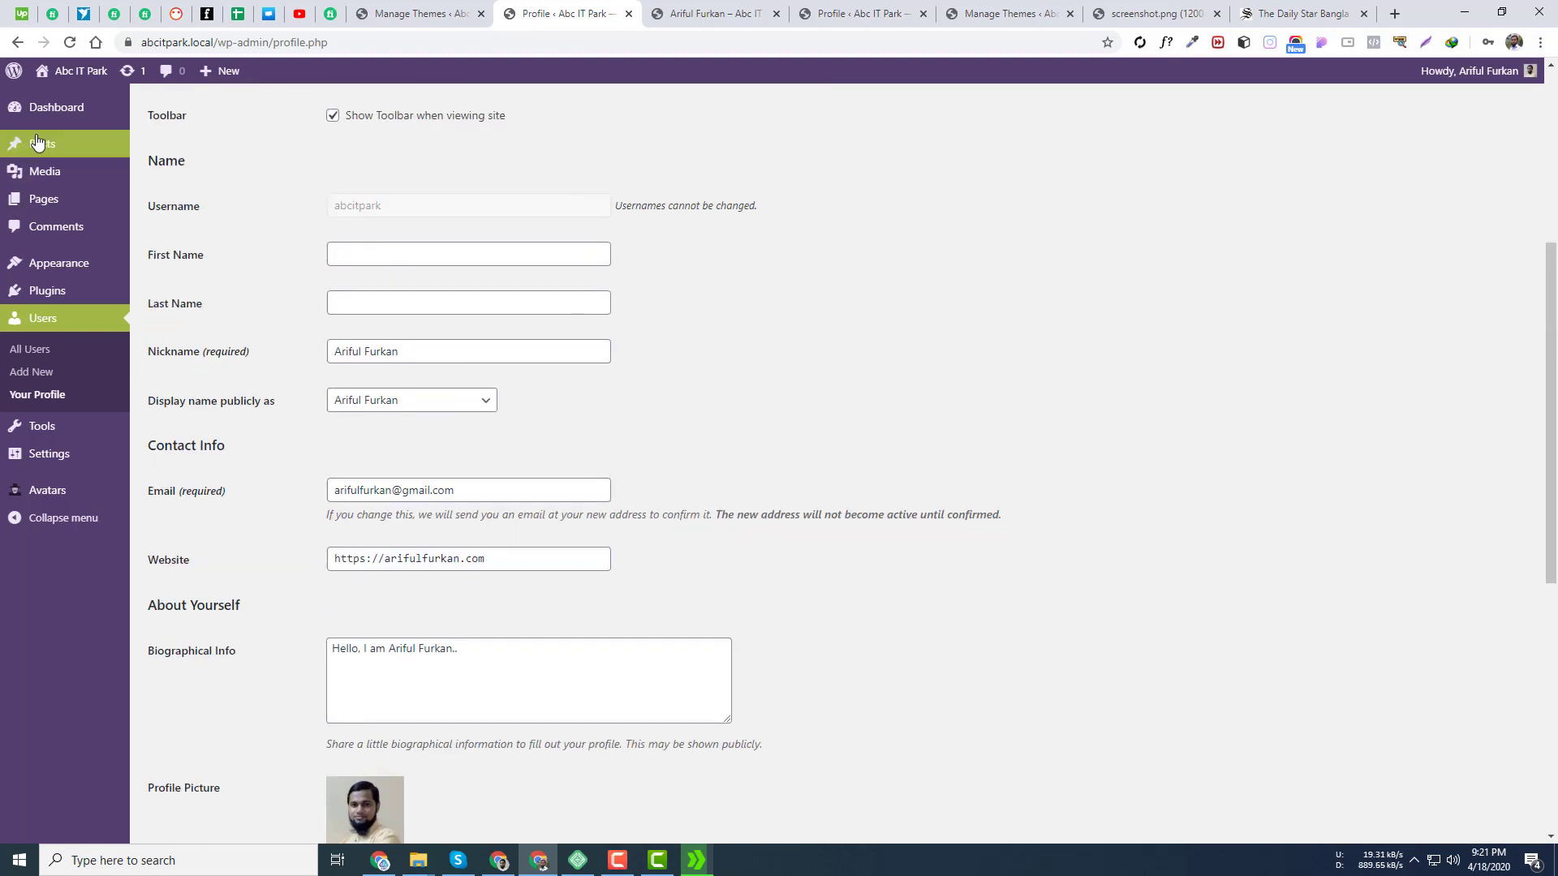
pyautogui.moveTo(36, 143)
pyautogui.click(141, 147)
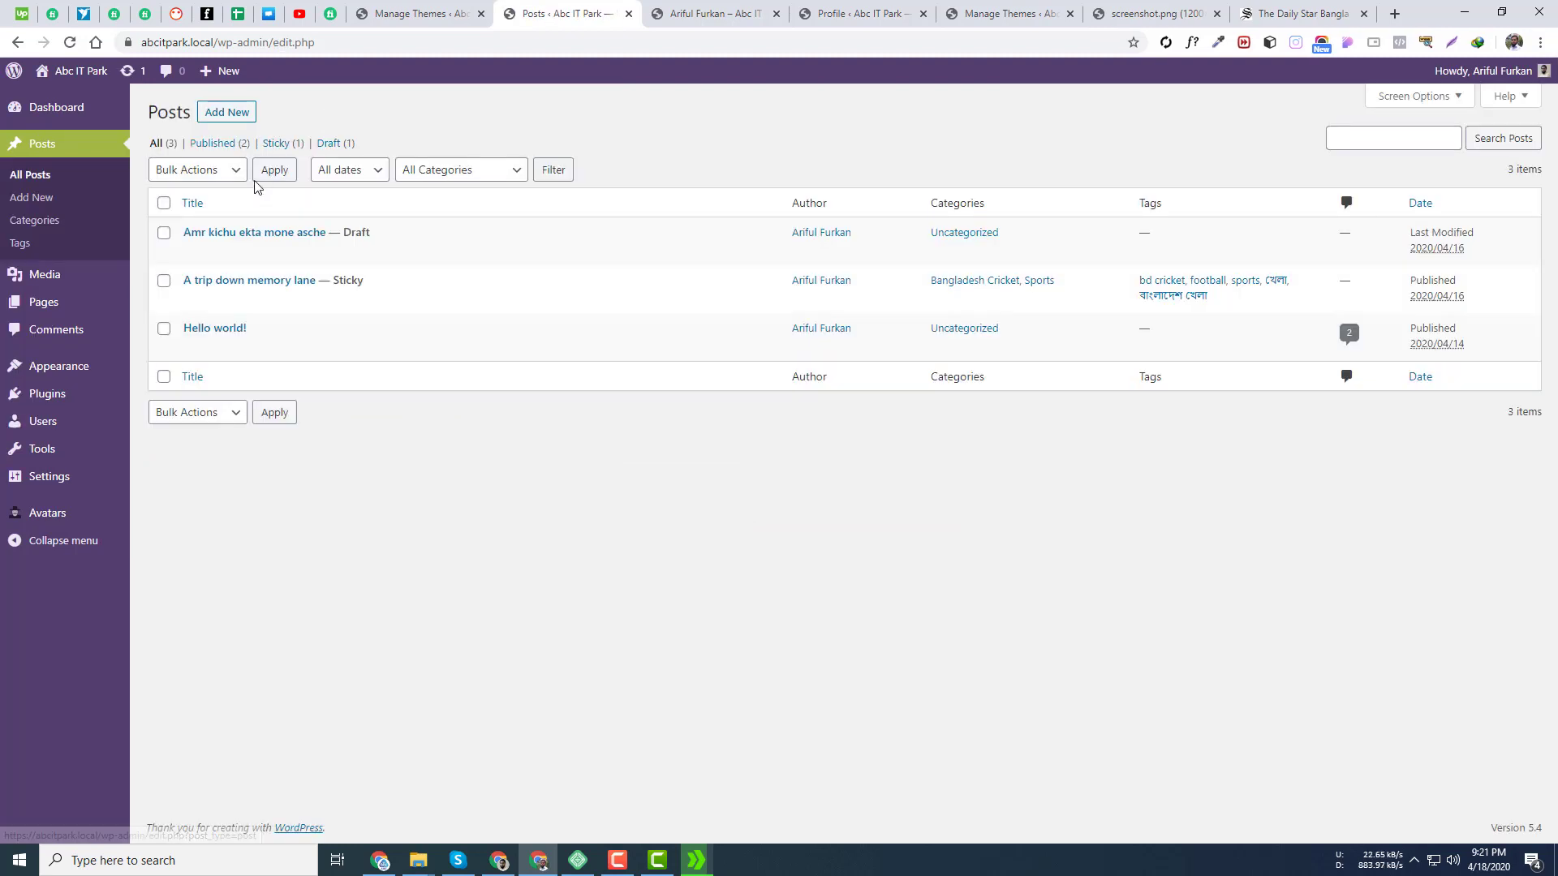
pyautogui.click(228, 117)
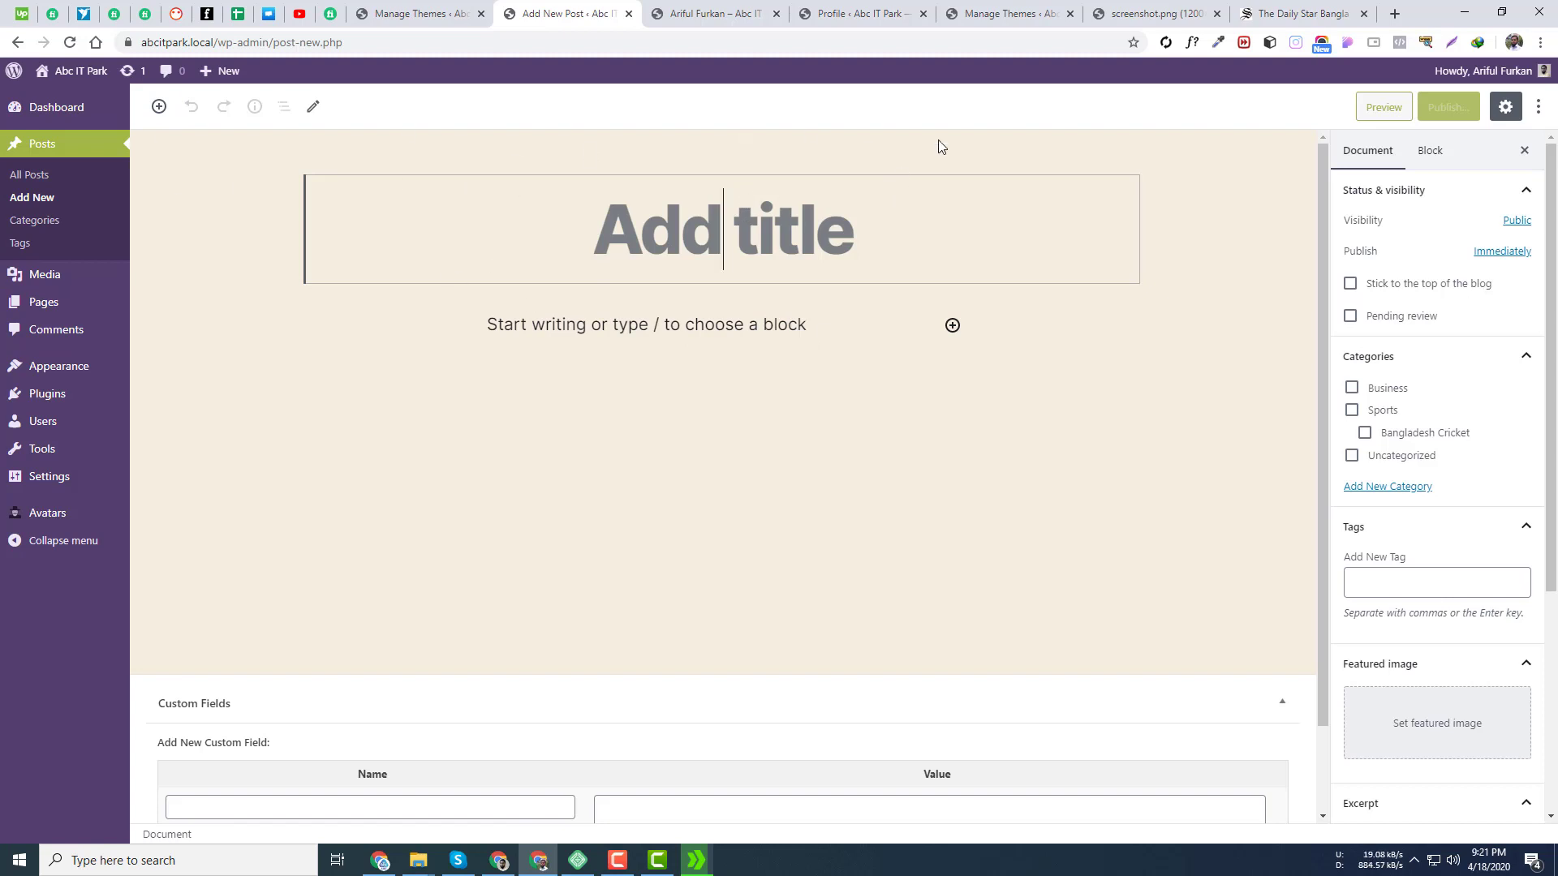
pyautogui.click(713, 335)
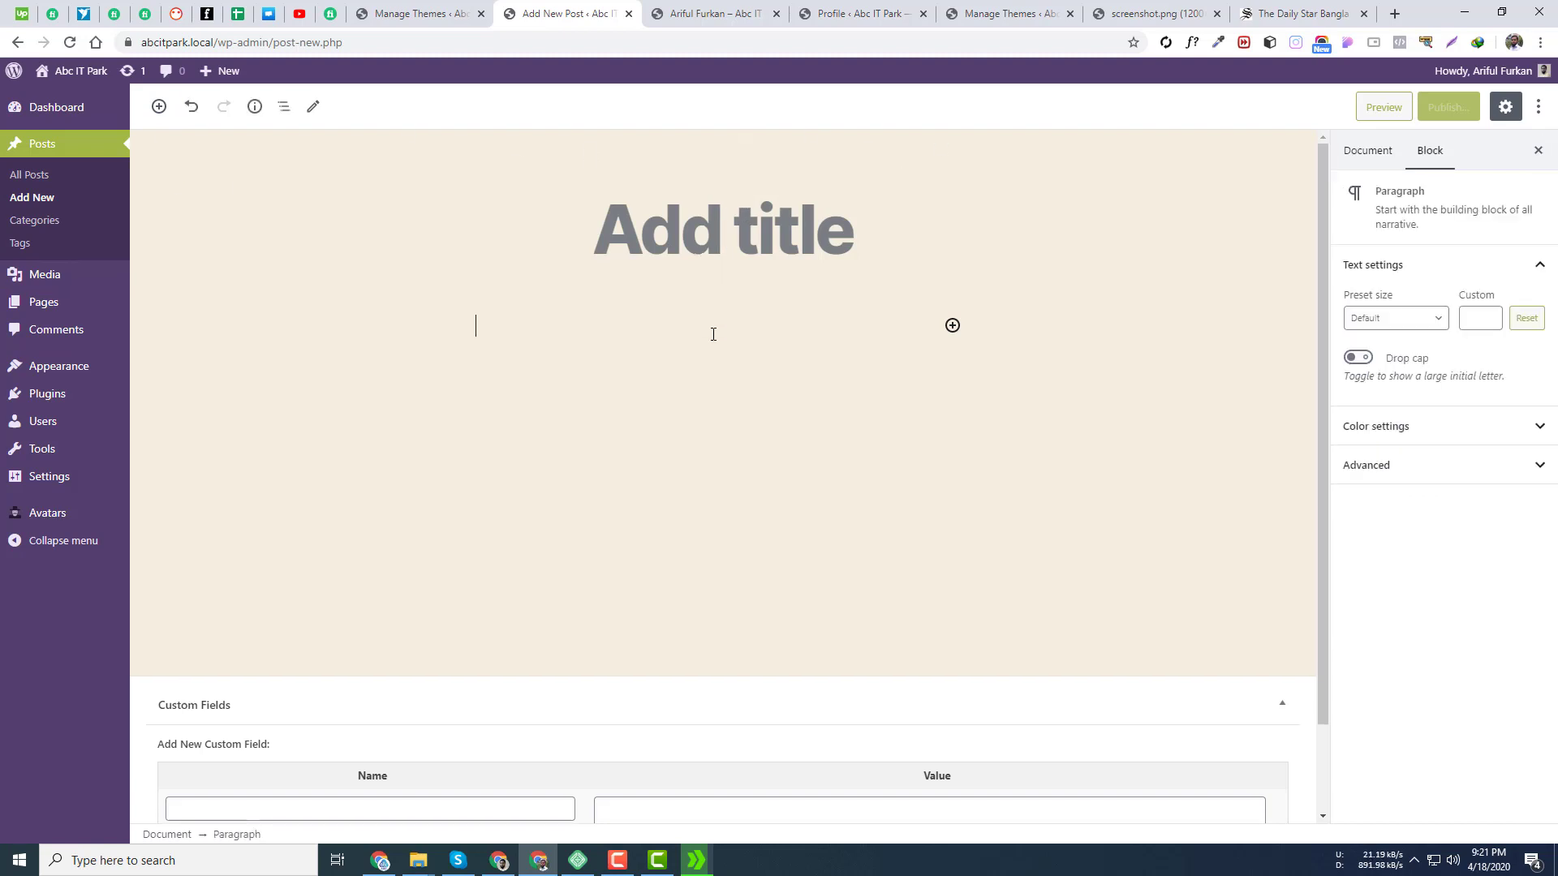
pyautogui.click(645, 223)
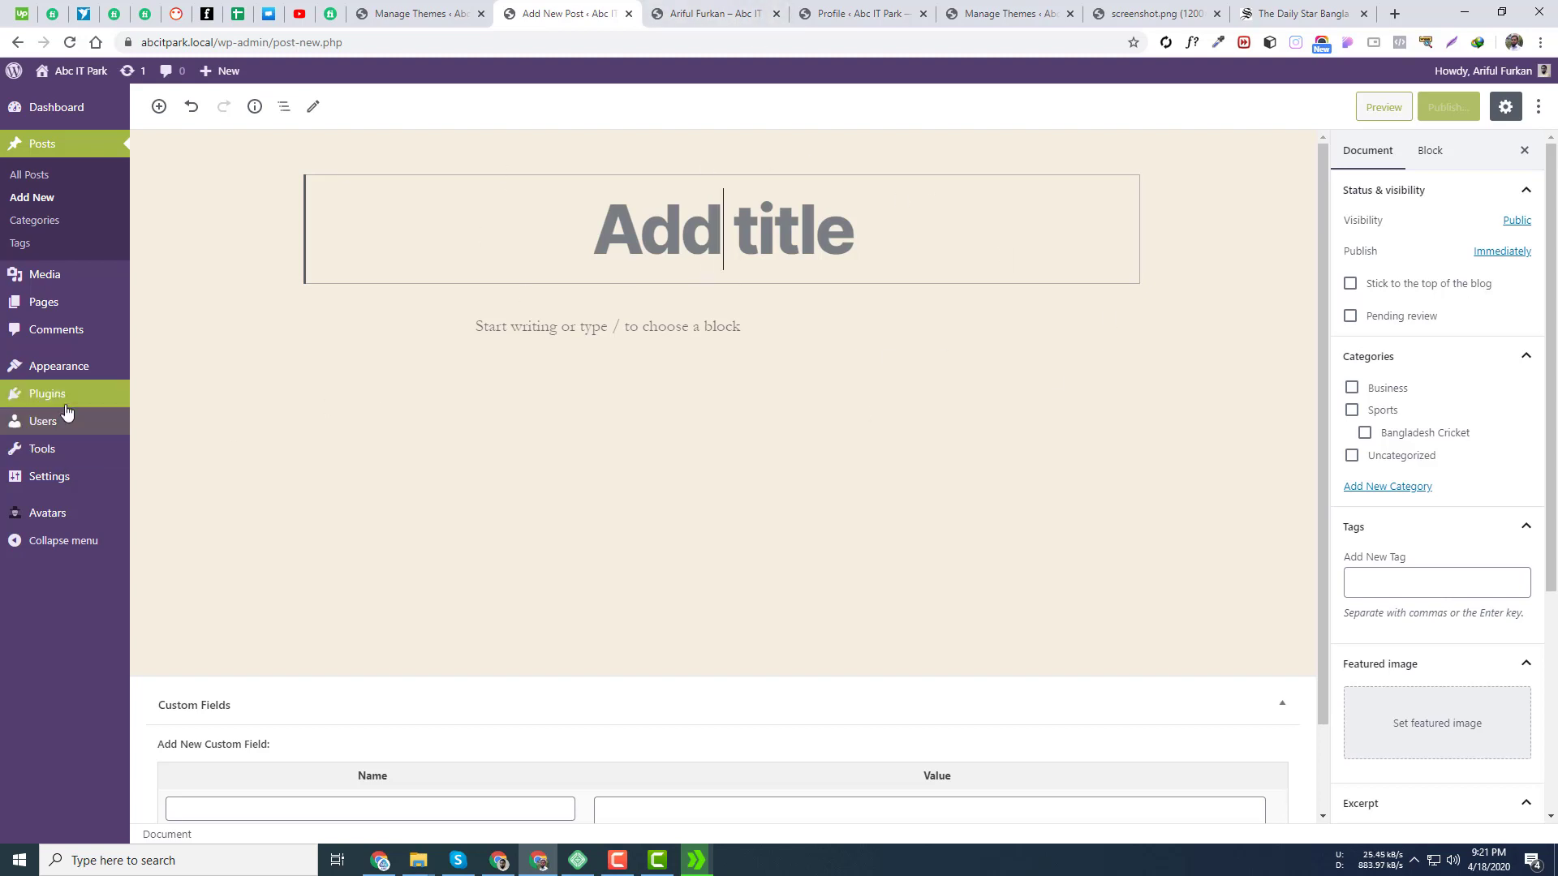
# - Leave the unsaved post for the Add Plugins page and install the Classic Editor plugin
pyautogui.click(166, 420)
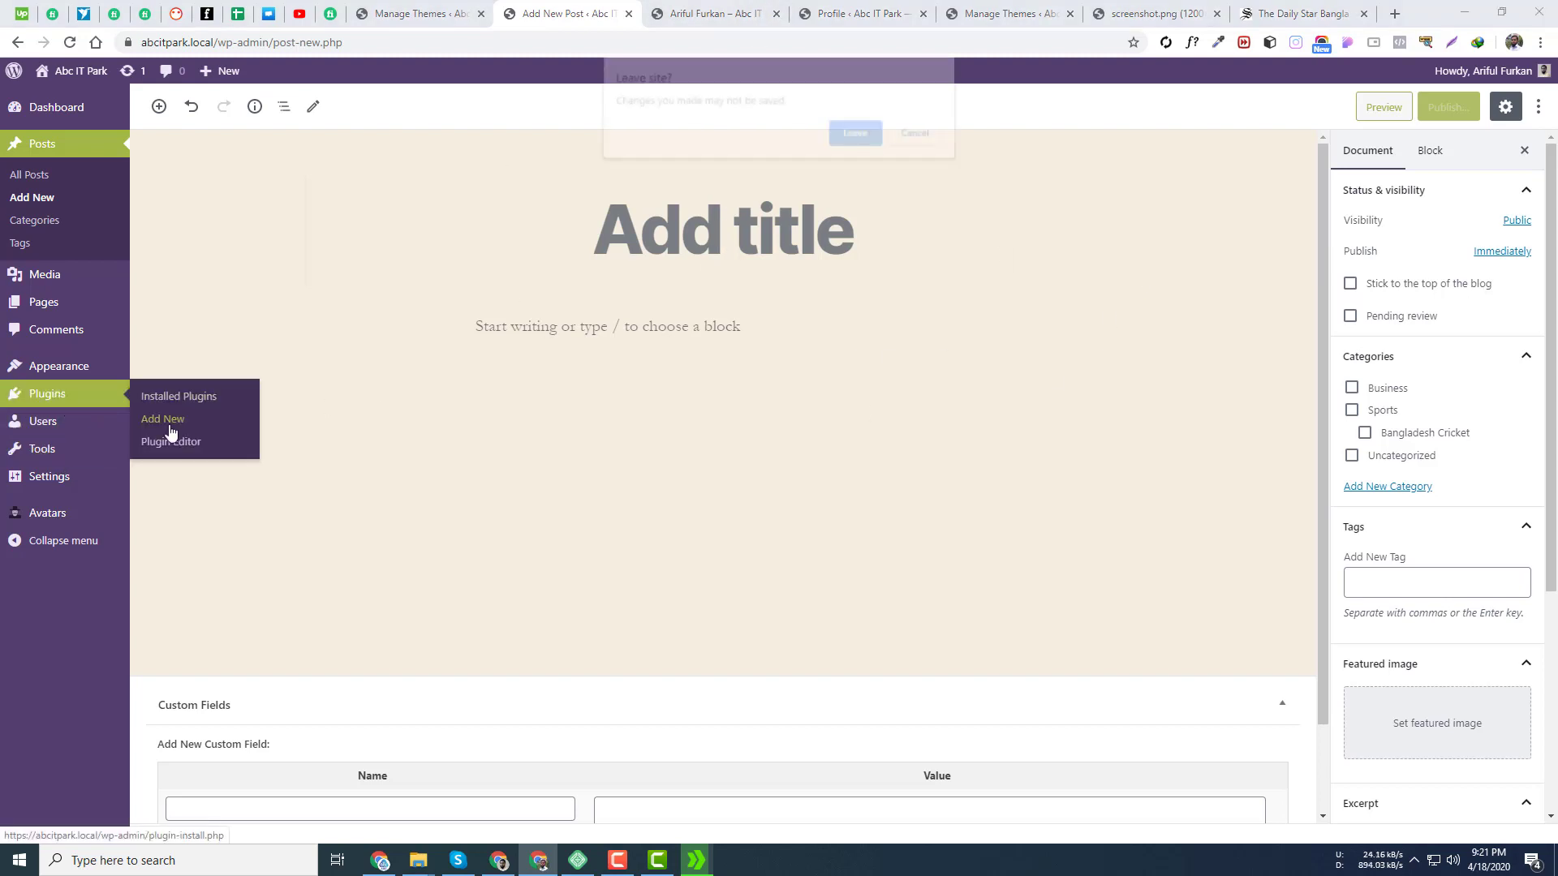
pyautogui.click(843, 142)
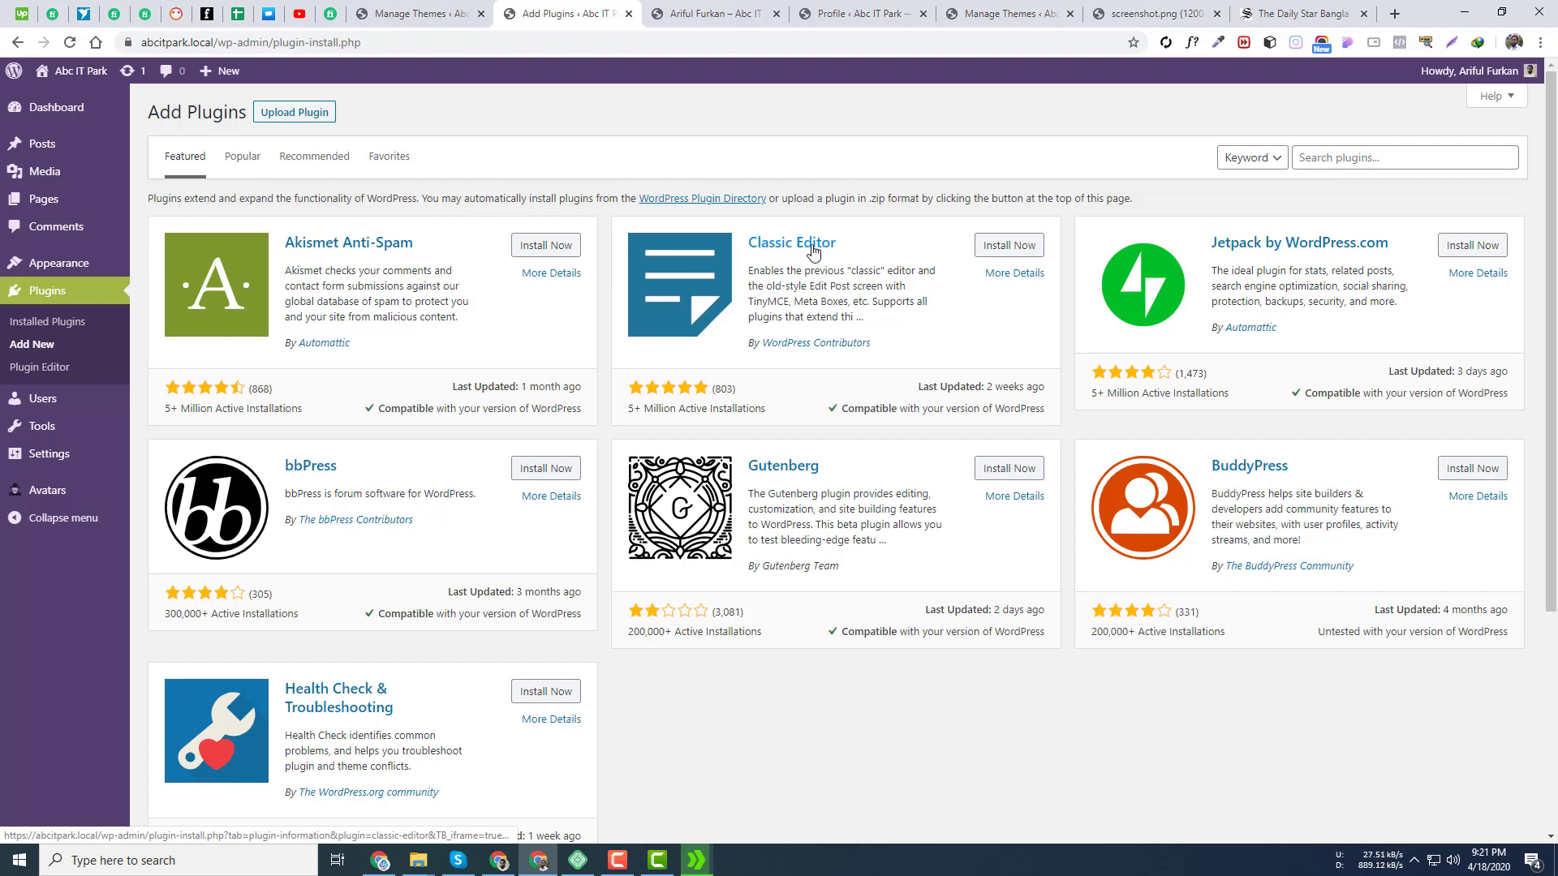
pyautogui.click(1324, 160)
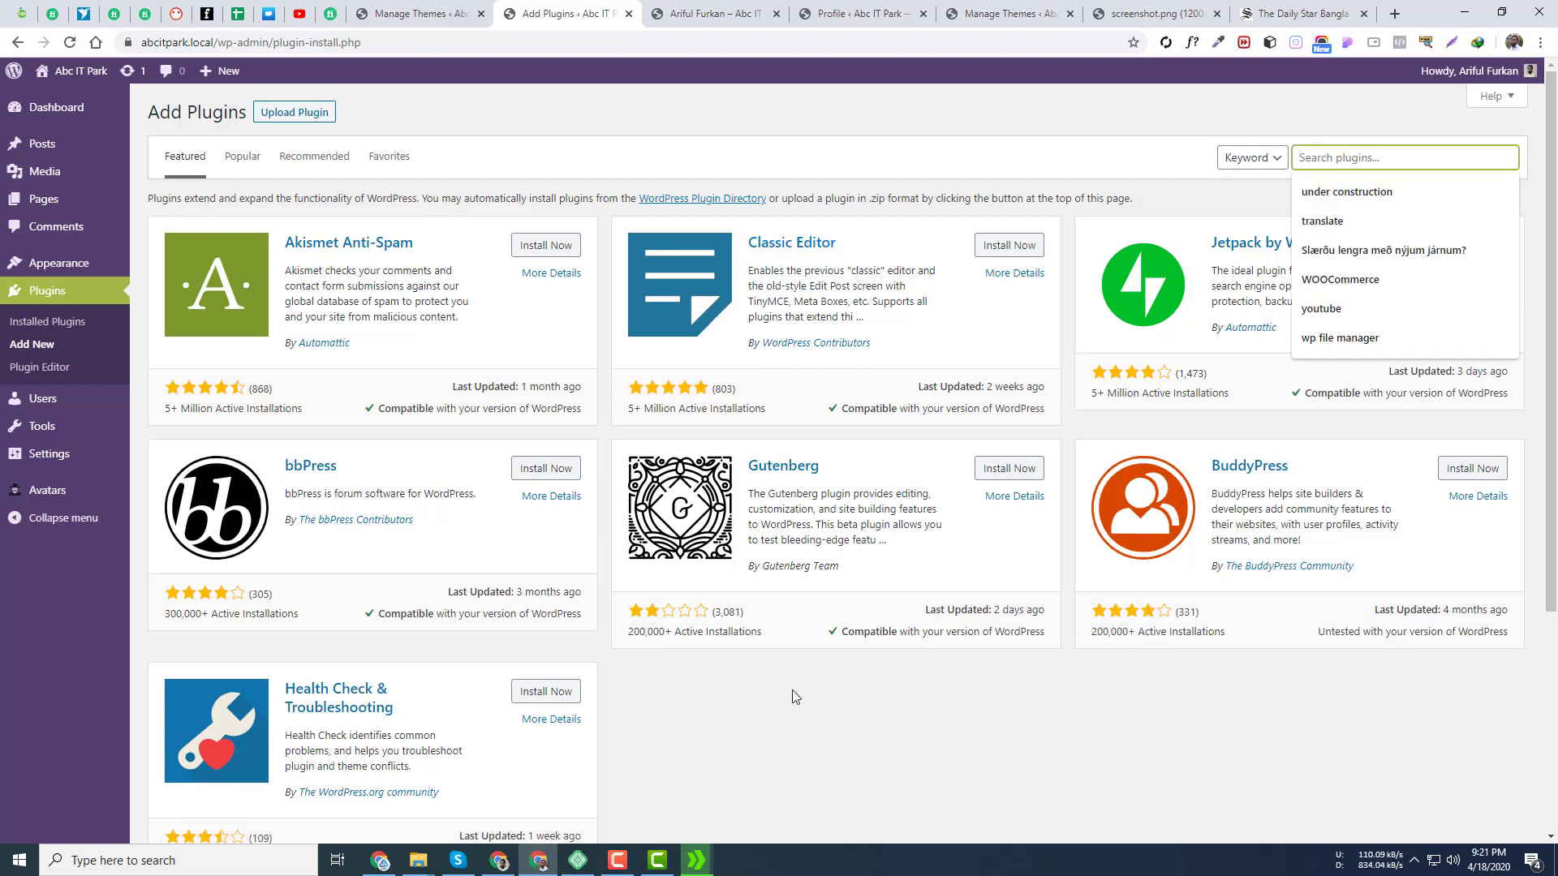
pyautogui.click(1001, 248)
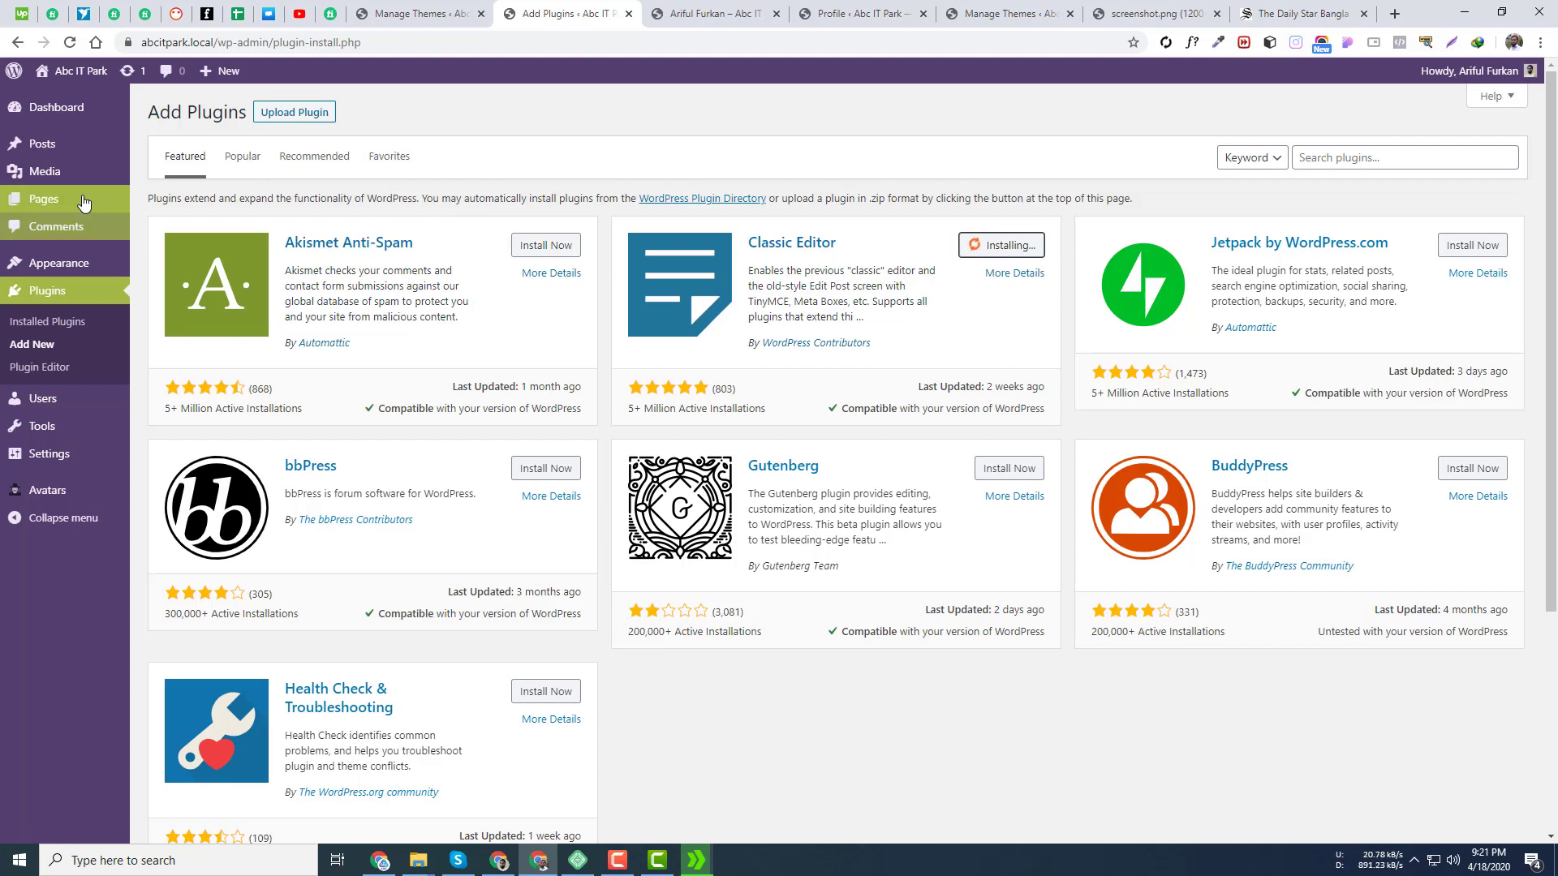
# - Open a new post in a separate browser tab and switch to it
pyautogui.moveTo(48, 143)
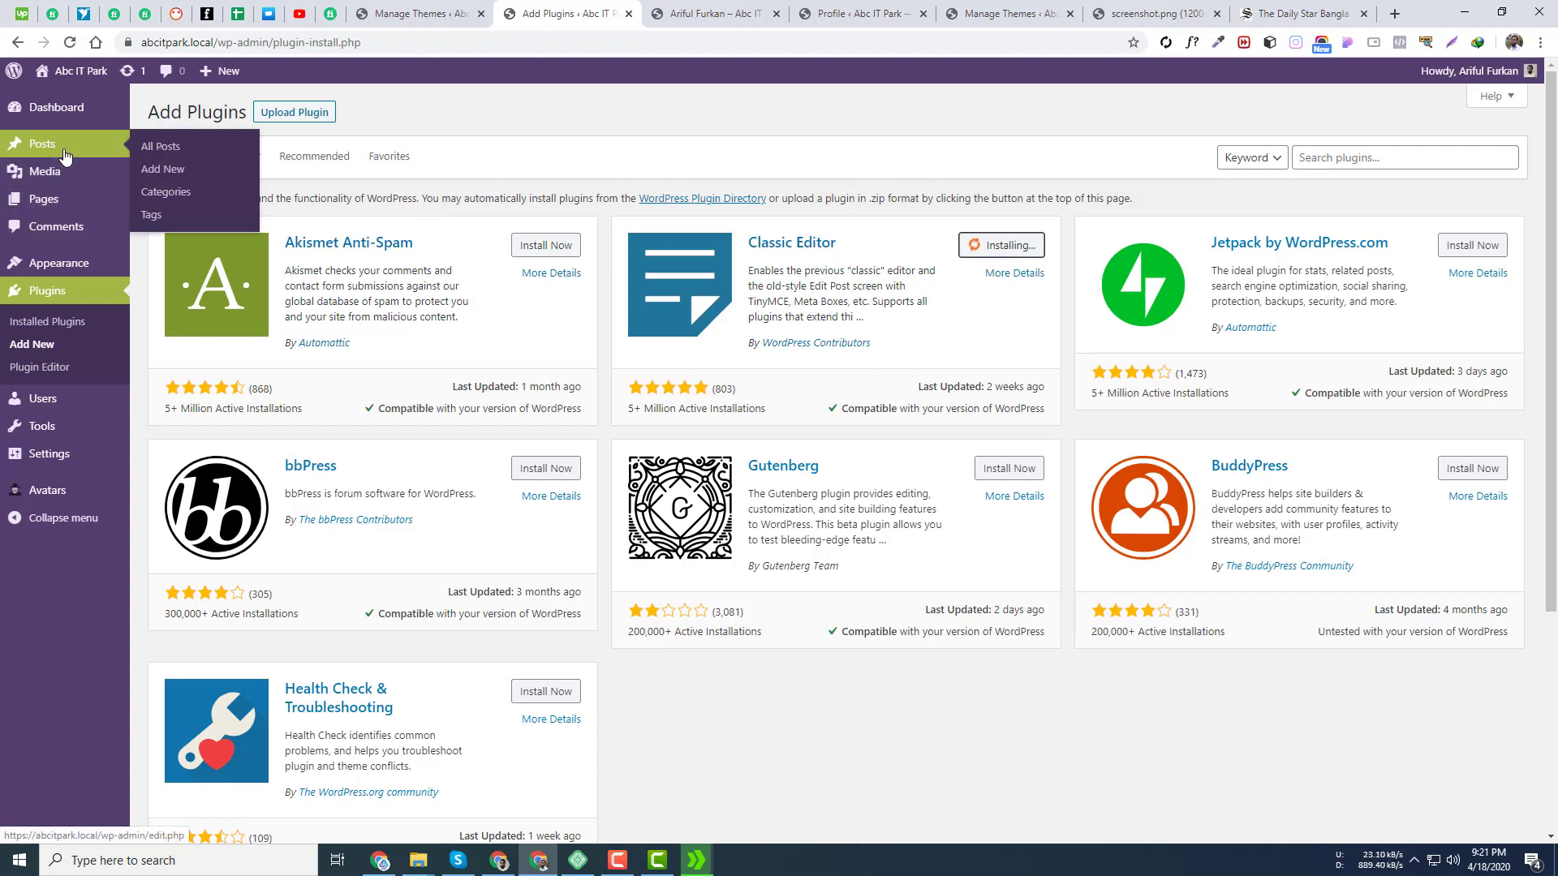
pyautogui.middleClick(172, 171)
pyautogui.click(921, 10)
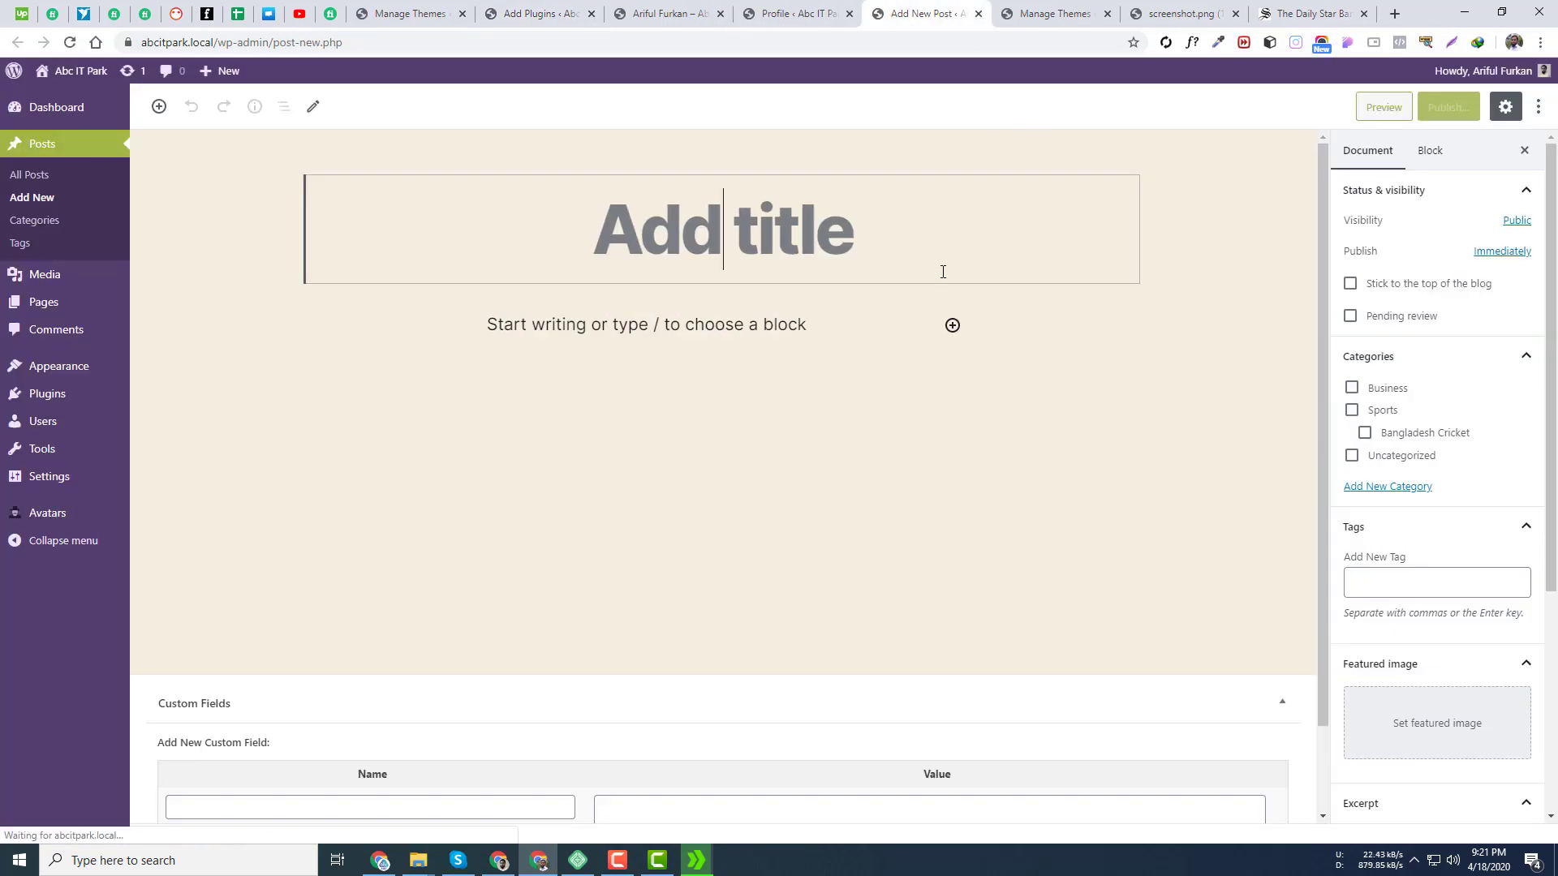
# - Close the outdated profile tab and activate the Classic Editor plugin
pyautogui.click(669, 10)
pyautogui.click(791, 13)
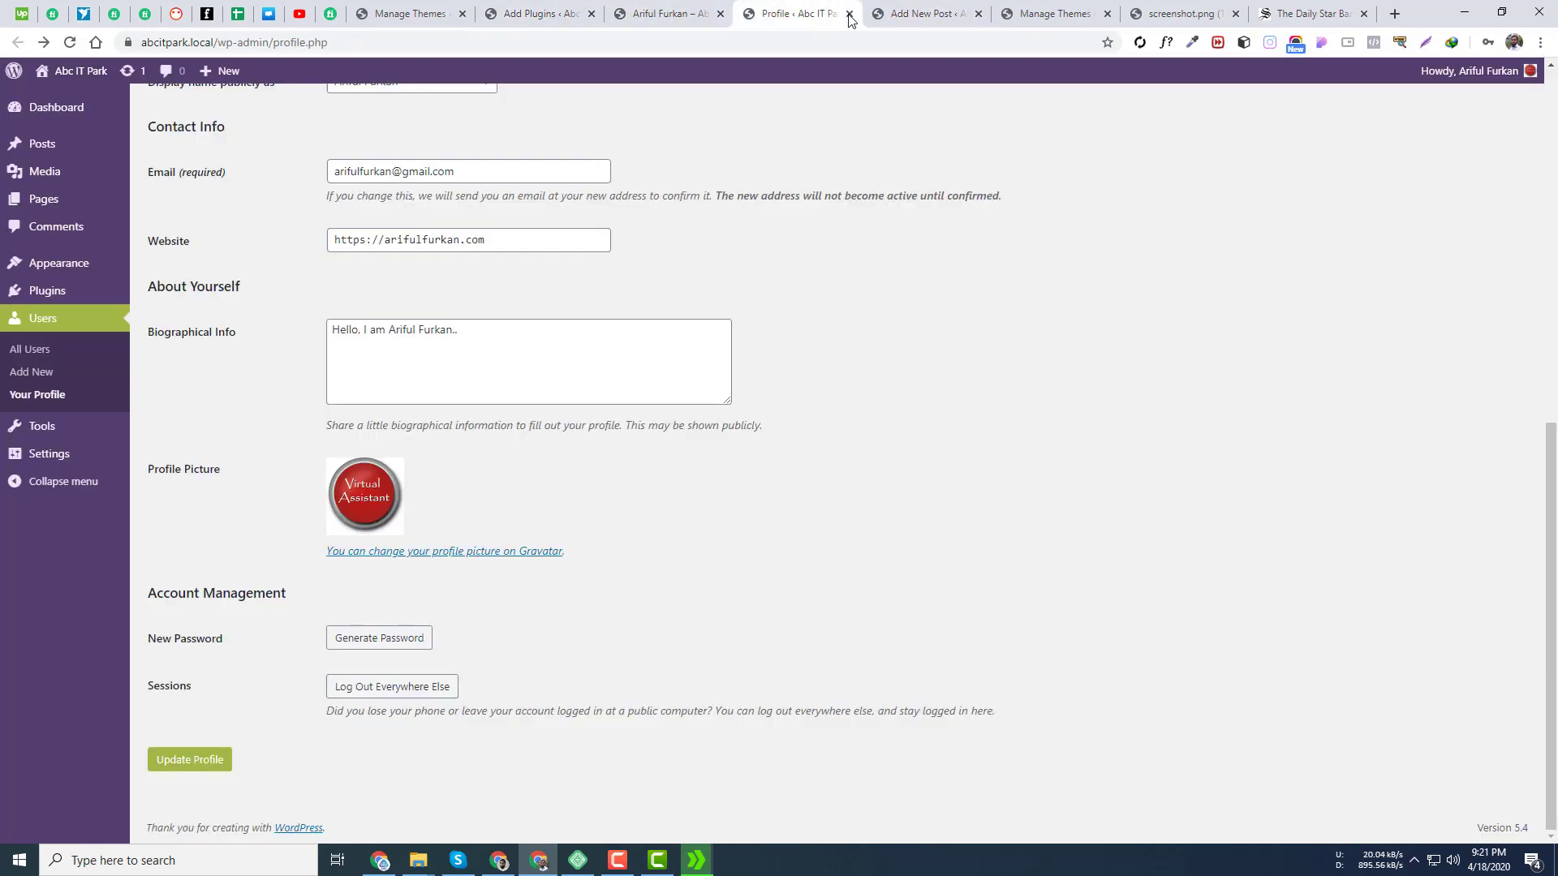
pyautogui.middleClick(821, 15)
pyautogui.click(592, 11)
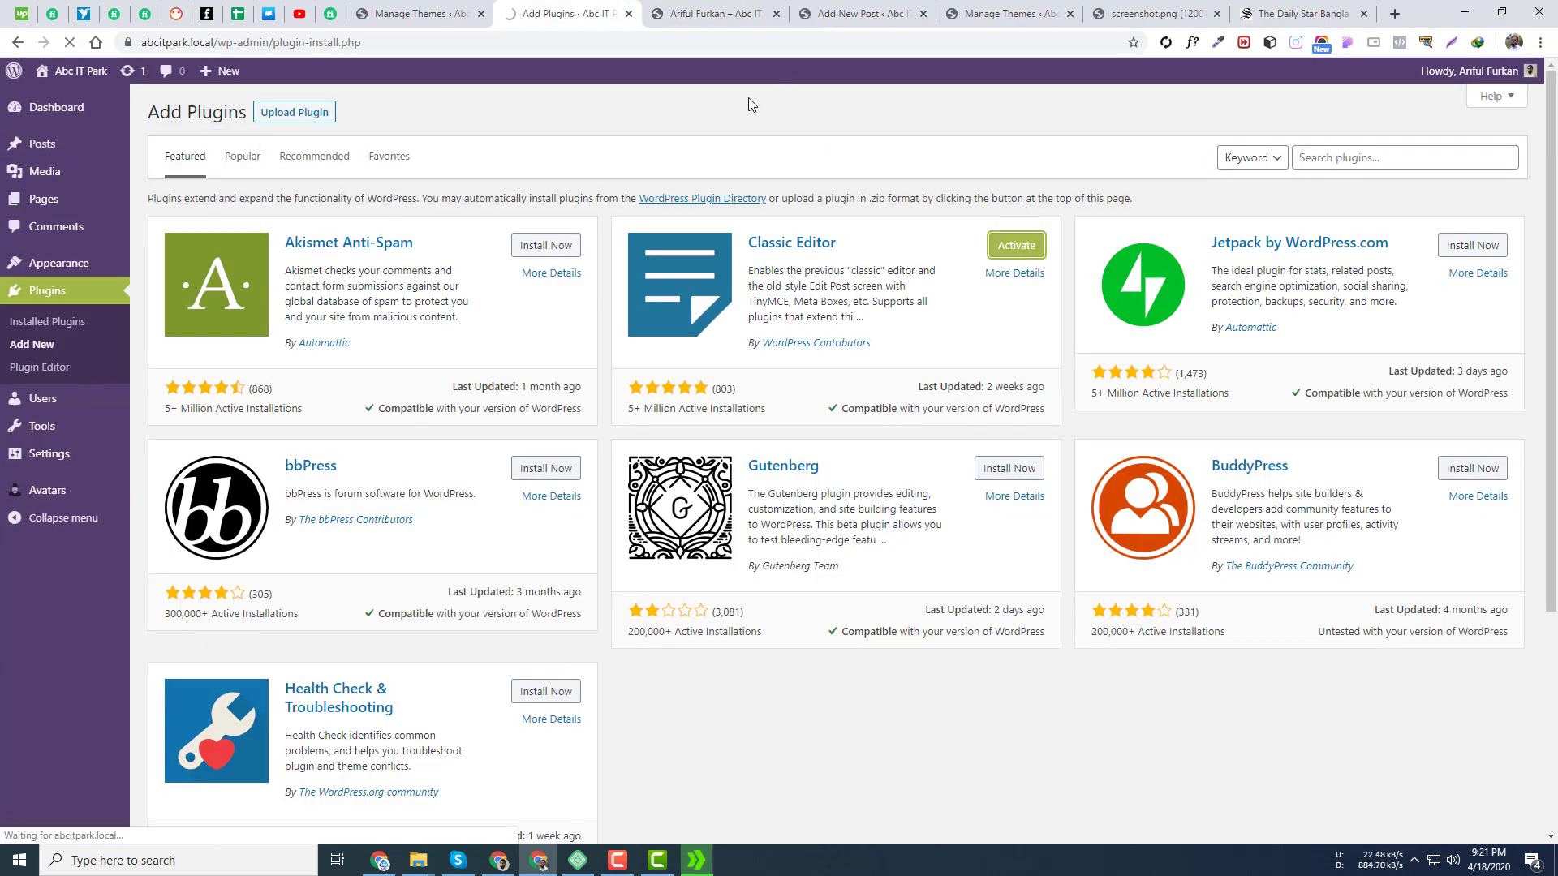
# - Reload the Add New Post page and examine the classic editor's content area and settings boxes
pyautogui.click(836, 13)
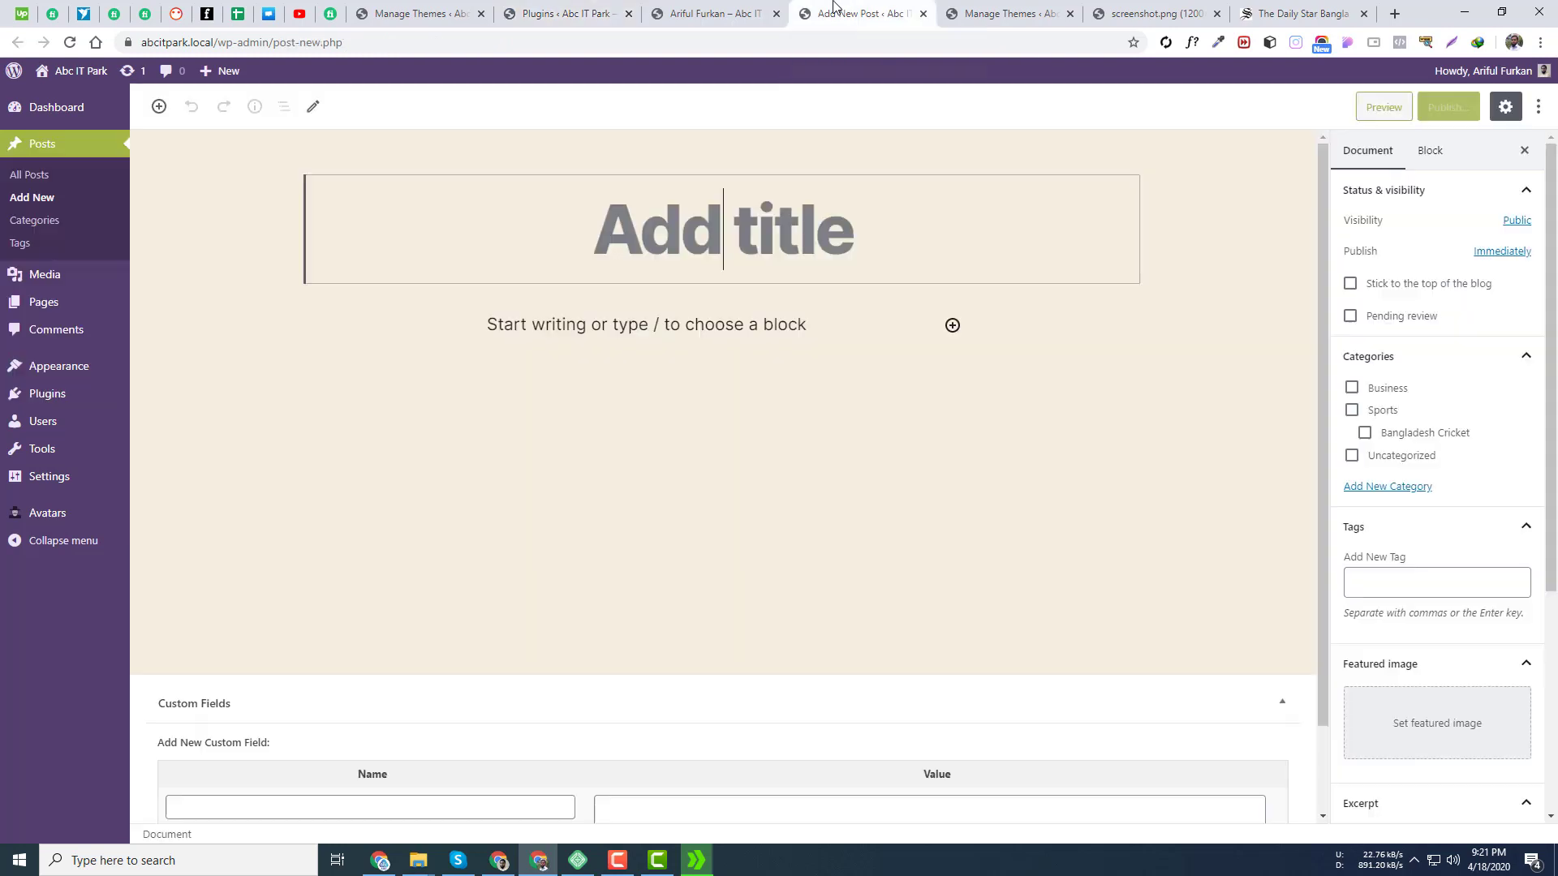
pyautogui.click(69, 42)
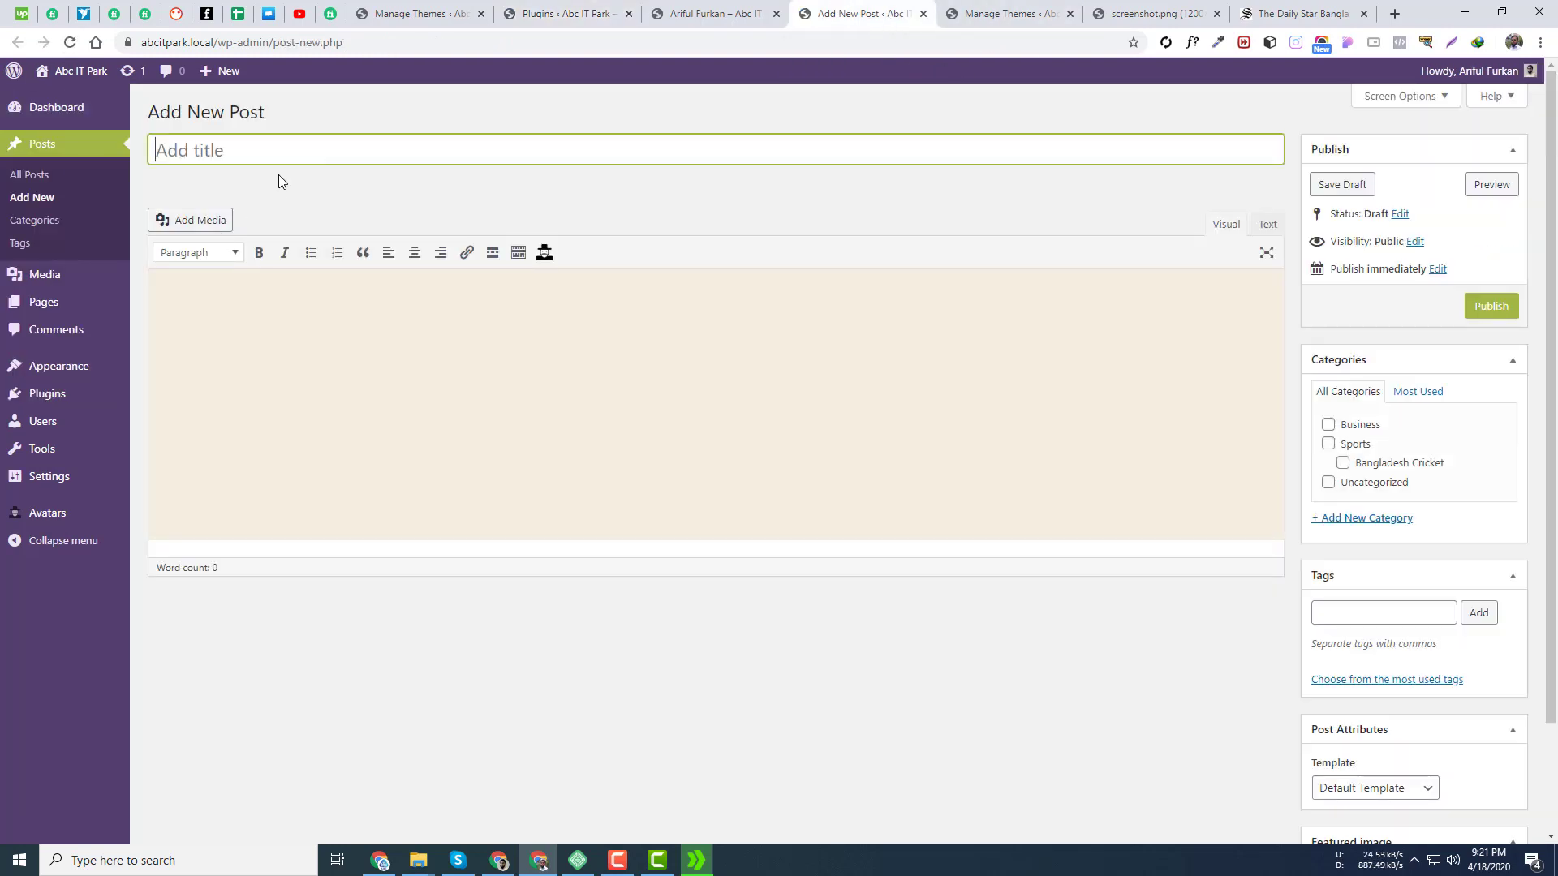
pyautogui.click(292, 296)
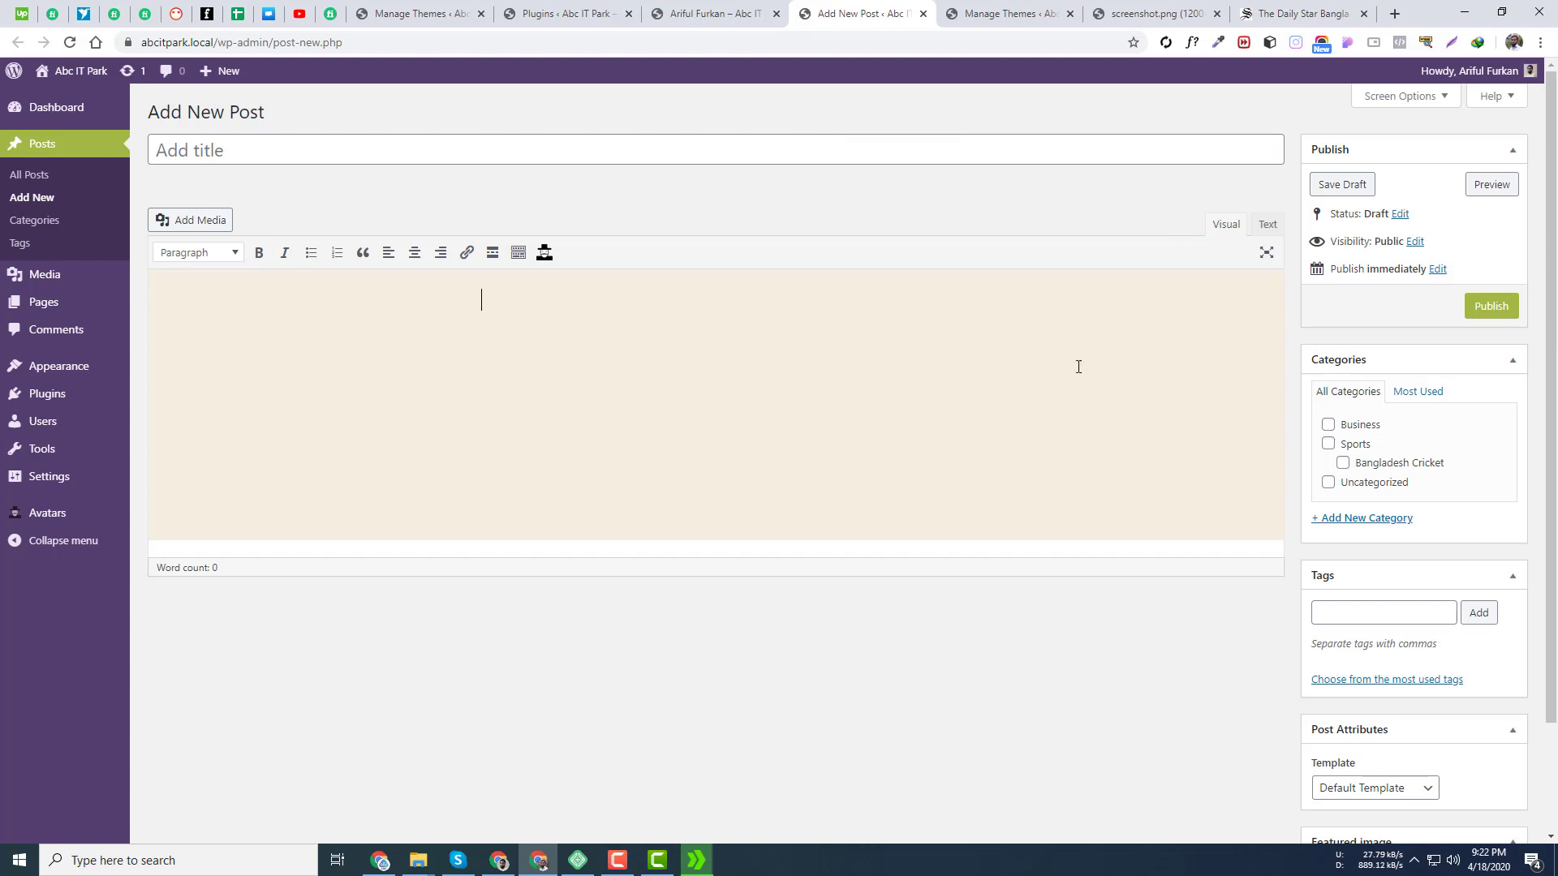
pyautogui.scroll(-2, 741, 539)
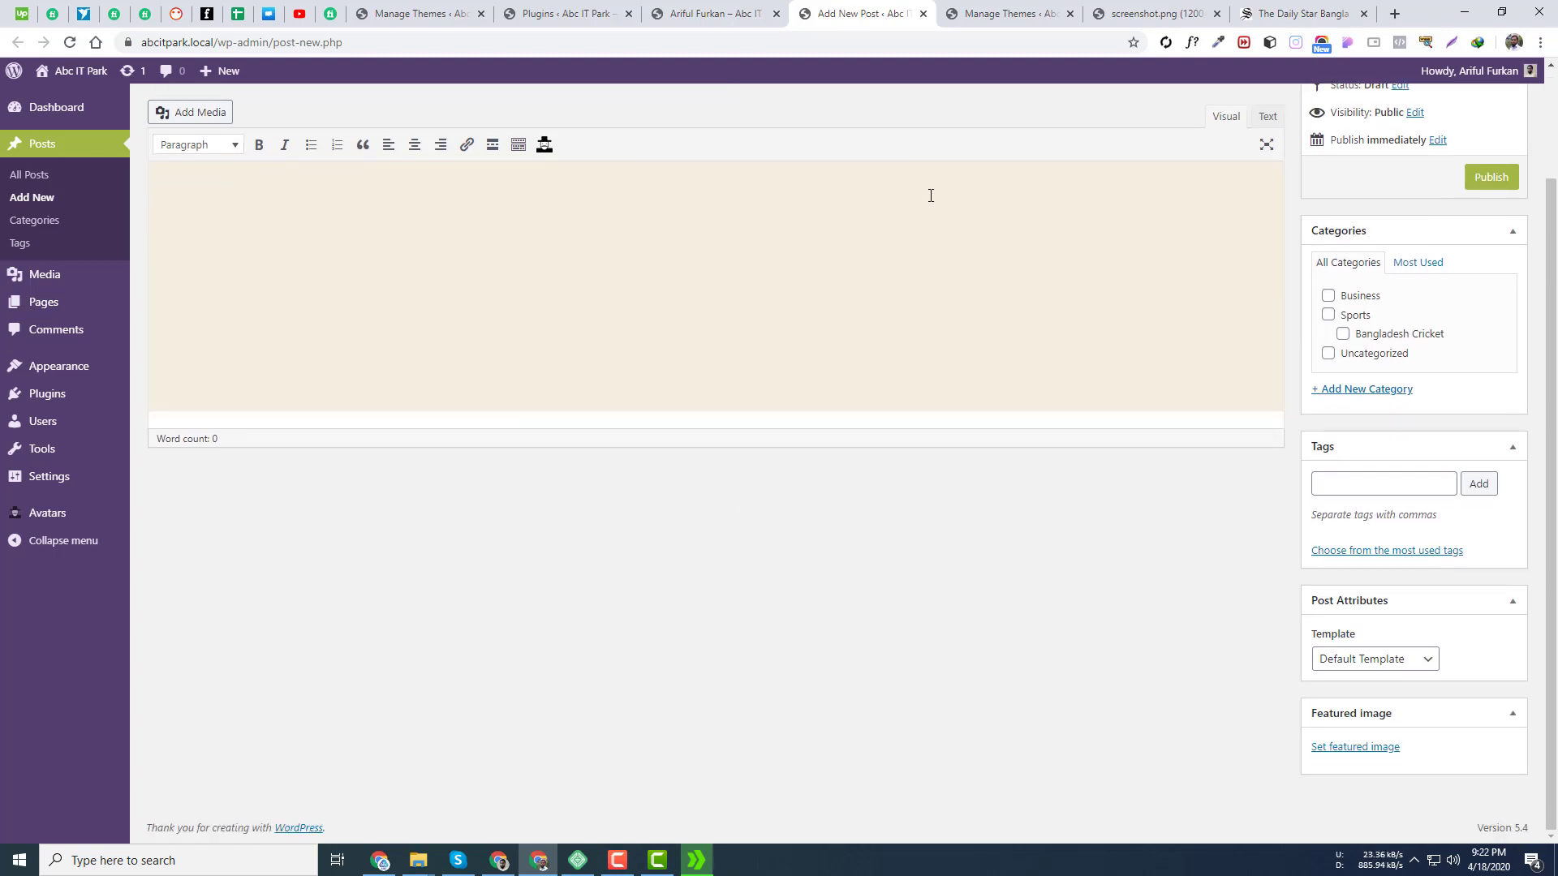
pyautogui.scroll(1, 831, 467)
pyautogui.scroll(1, 831, 467)
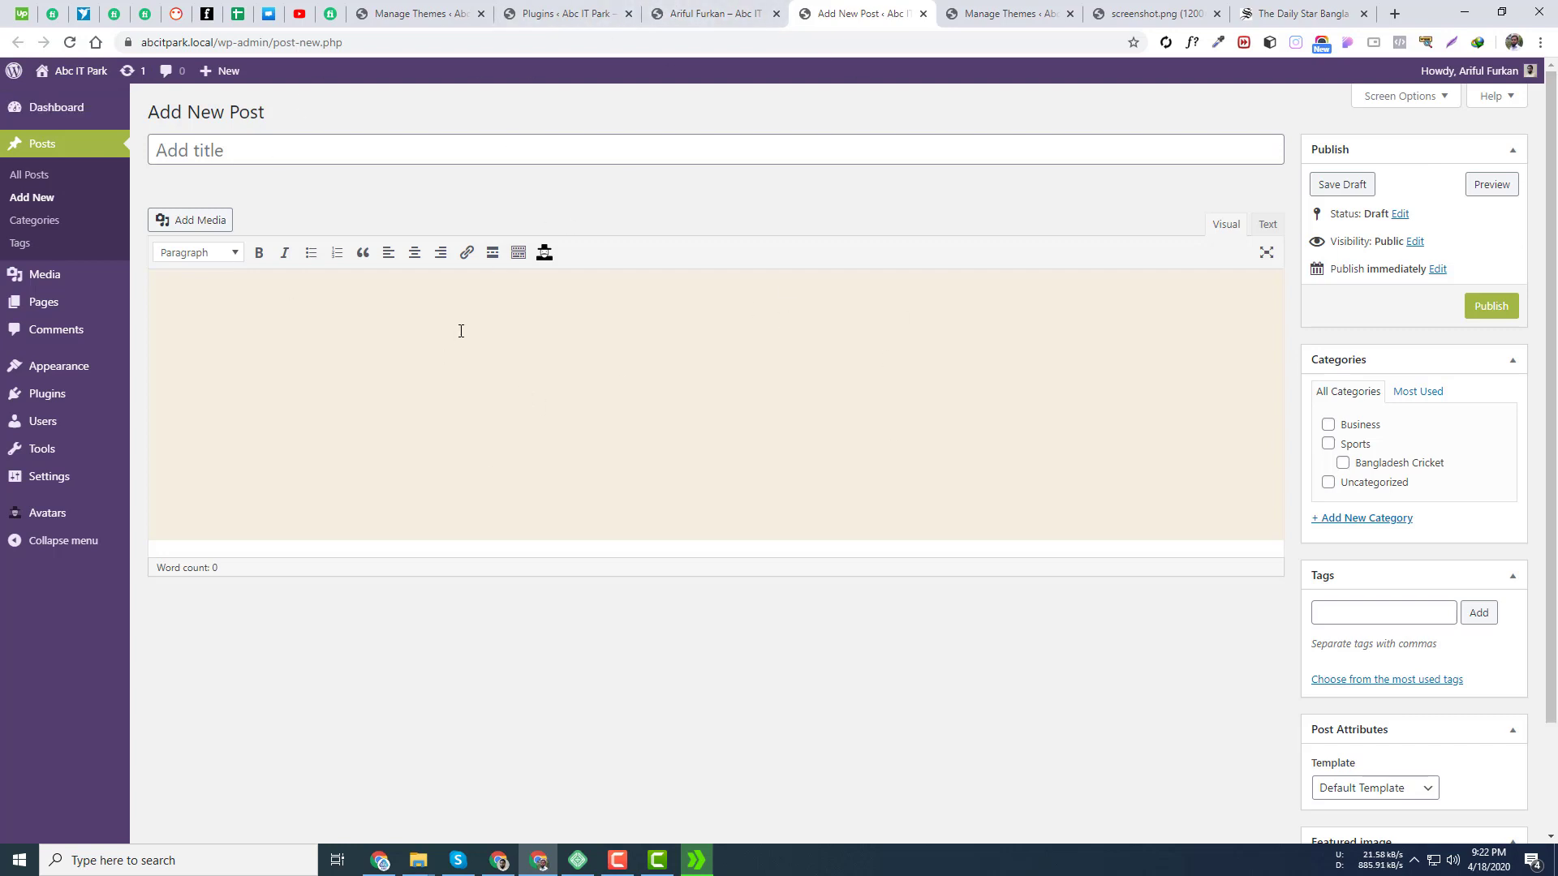
# - Check the installed plugins list and open the Add Plugins page in a separate browser tab
pyautogui.click(701, 14)
pyautogui.click(519, 8)
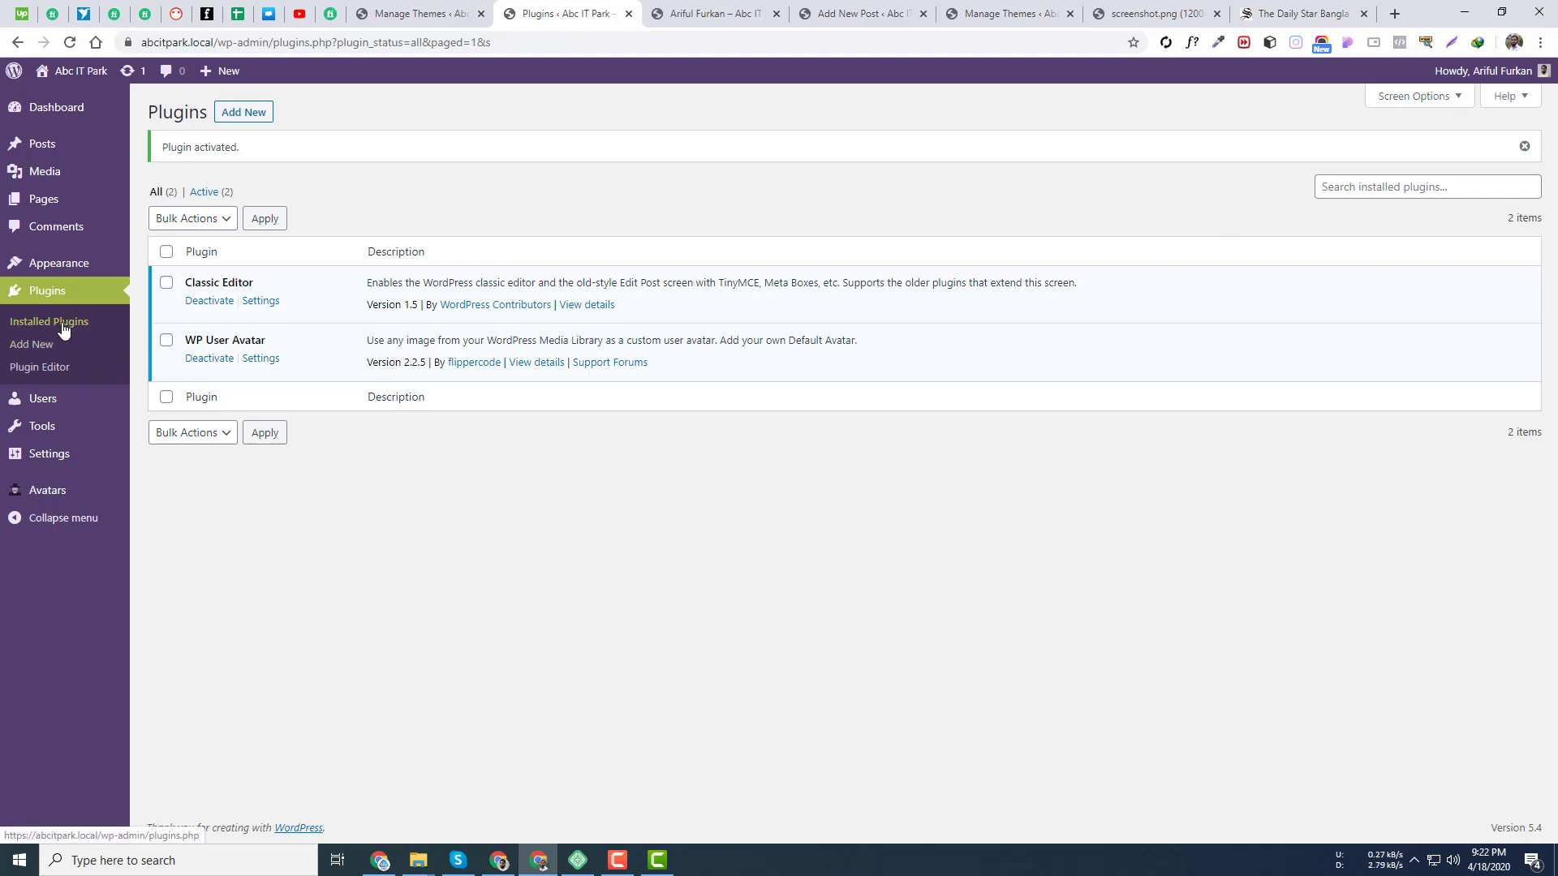
pyautogui.moveTo(116, 274)
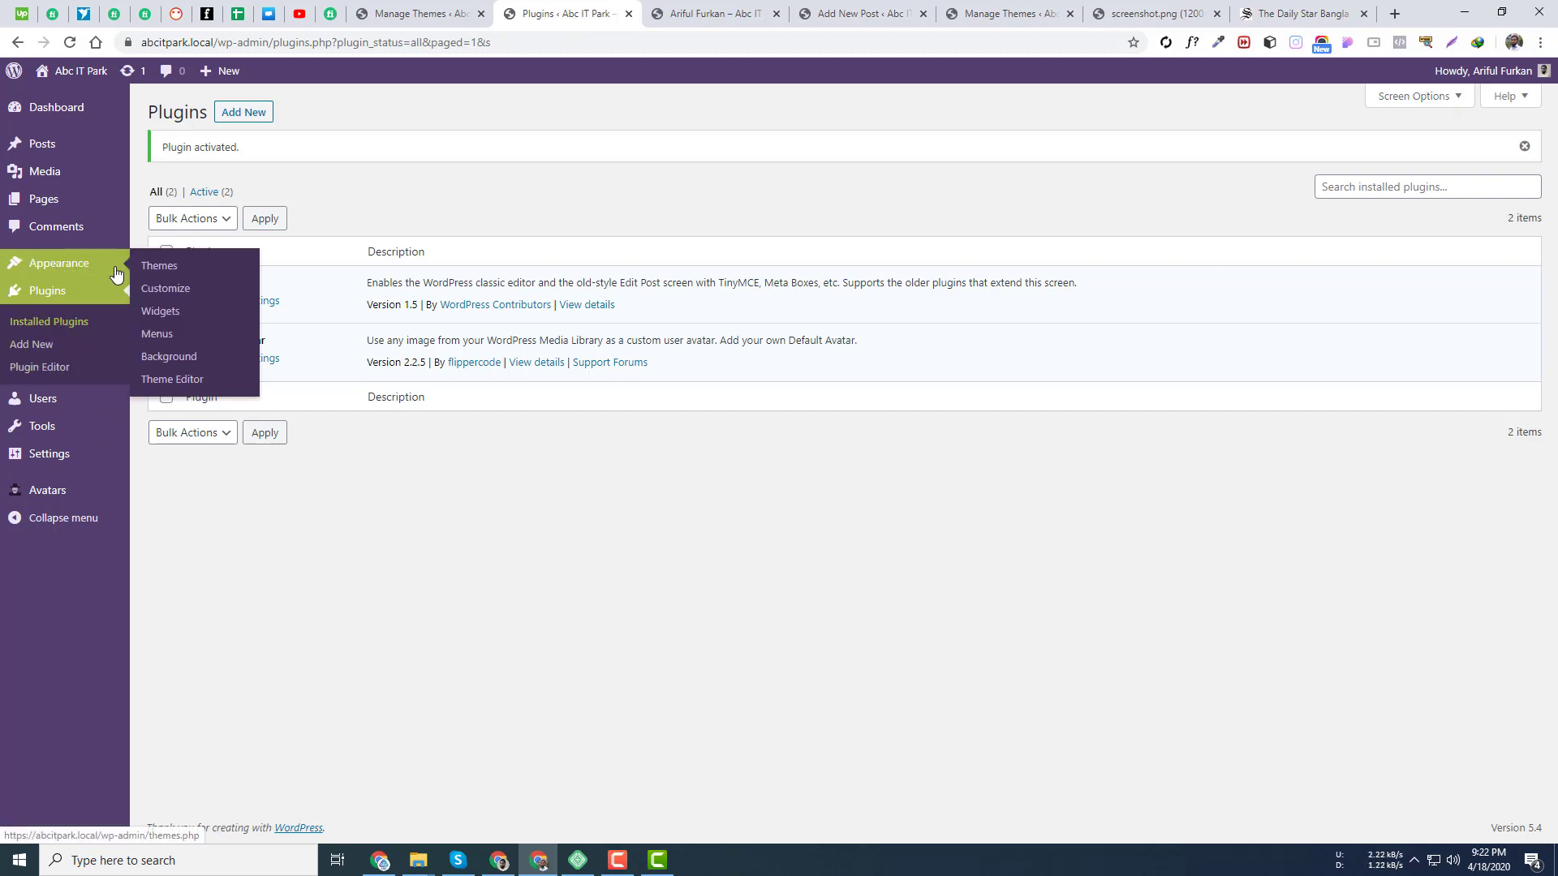
pyautogui.middleClick(26, 347)
pyautogui.click(925, 14)
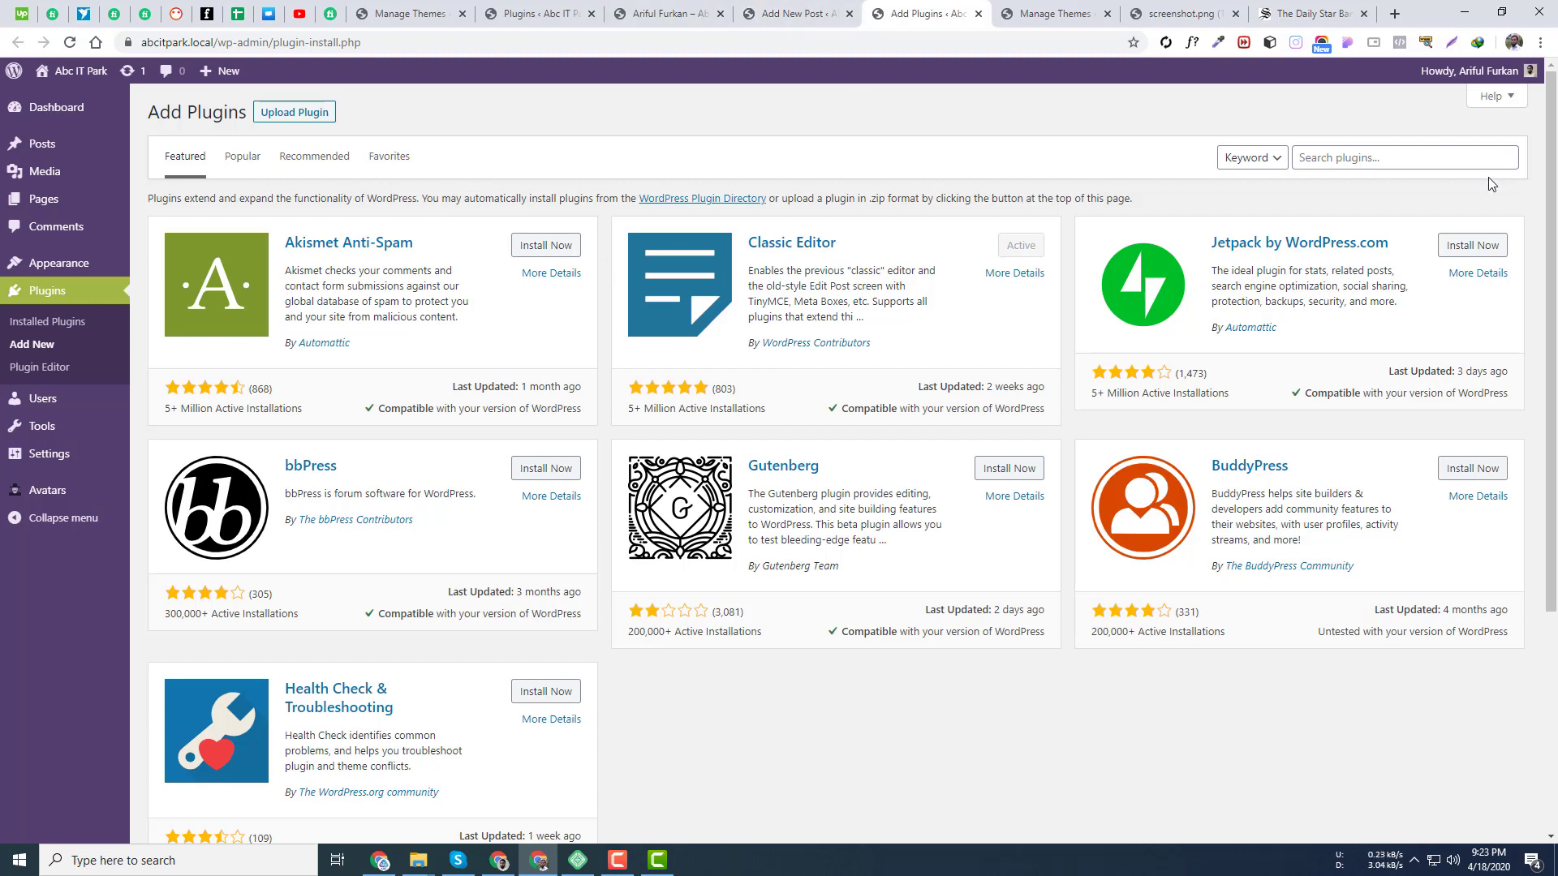
# - Search the plugin directory by keyword for "wp user avatar"
pyautogui.click(1332, 158)
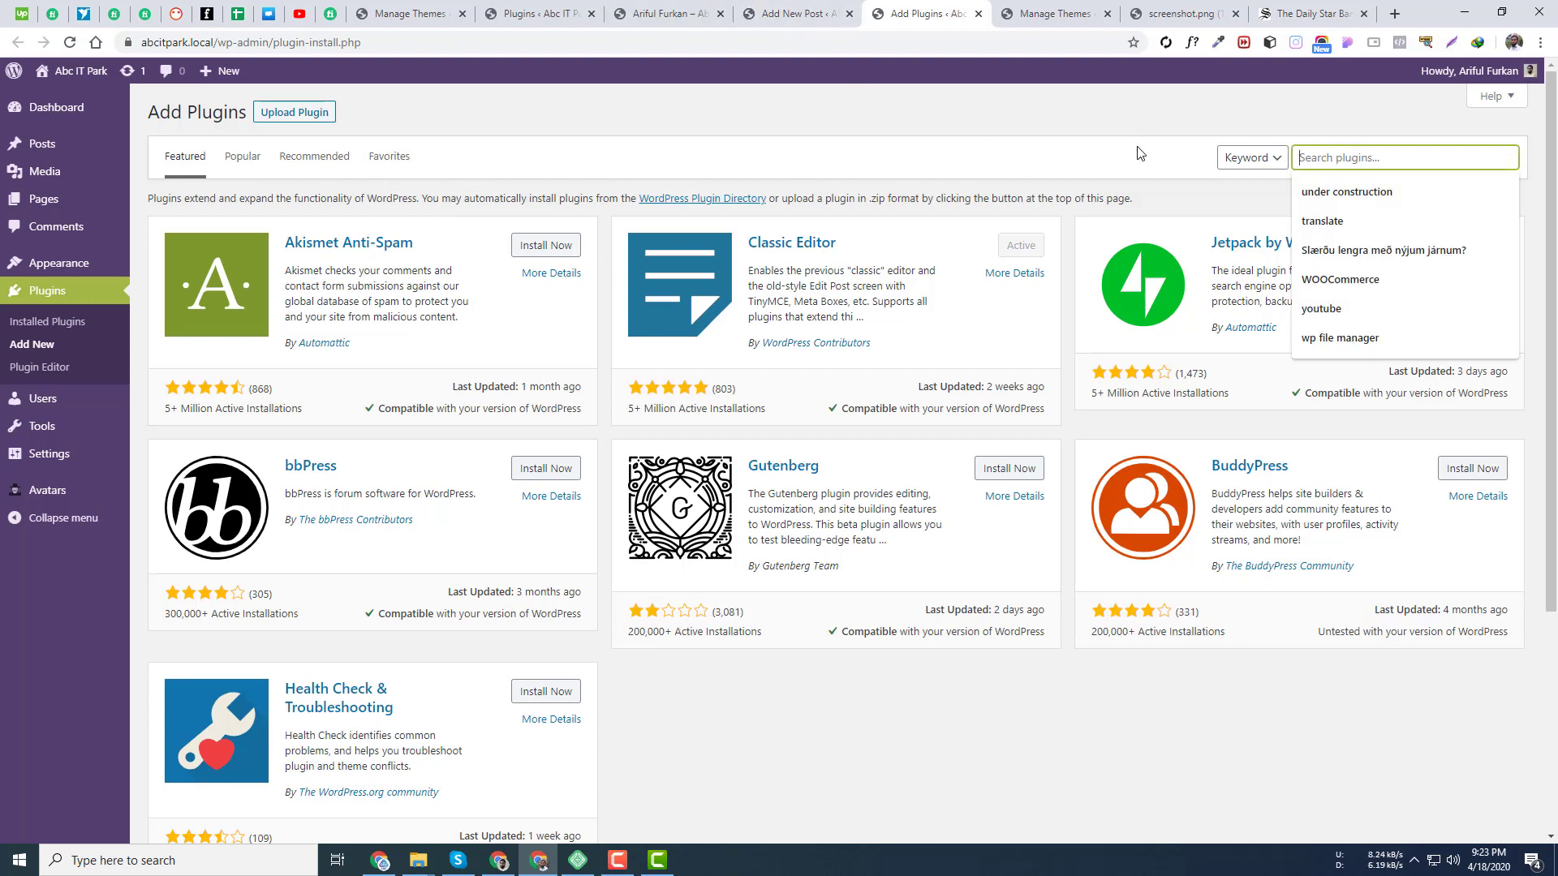
pyautogui.click(1276, 146)
pyautogui.click(1327, 159)
pyautogui.click(894, 162)
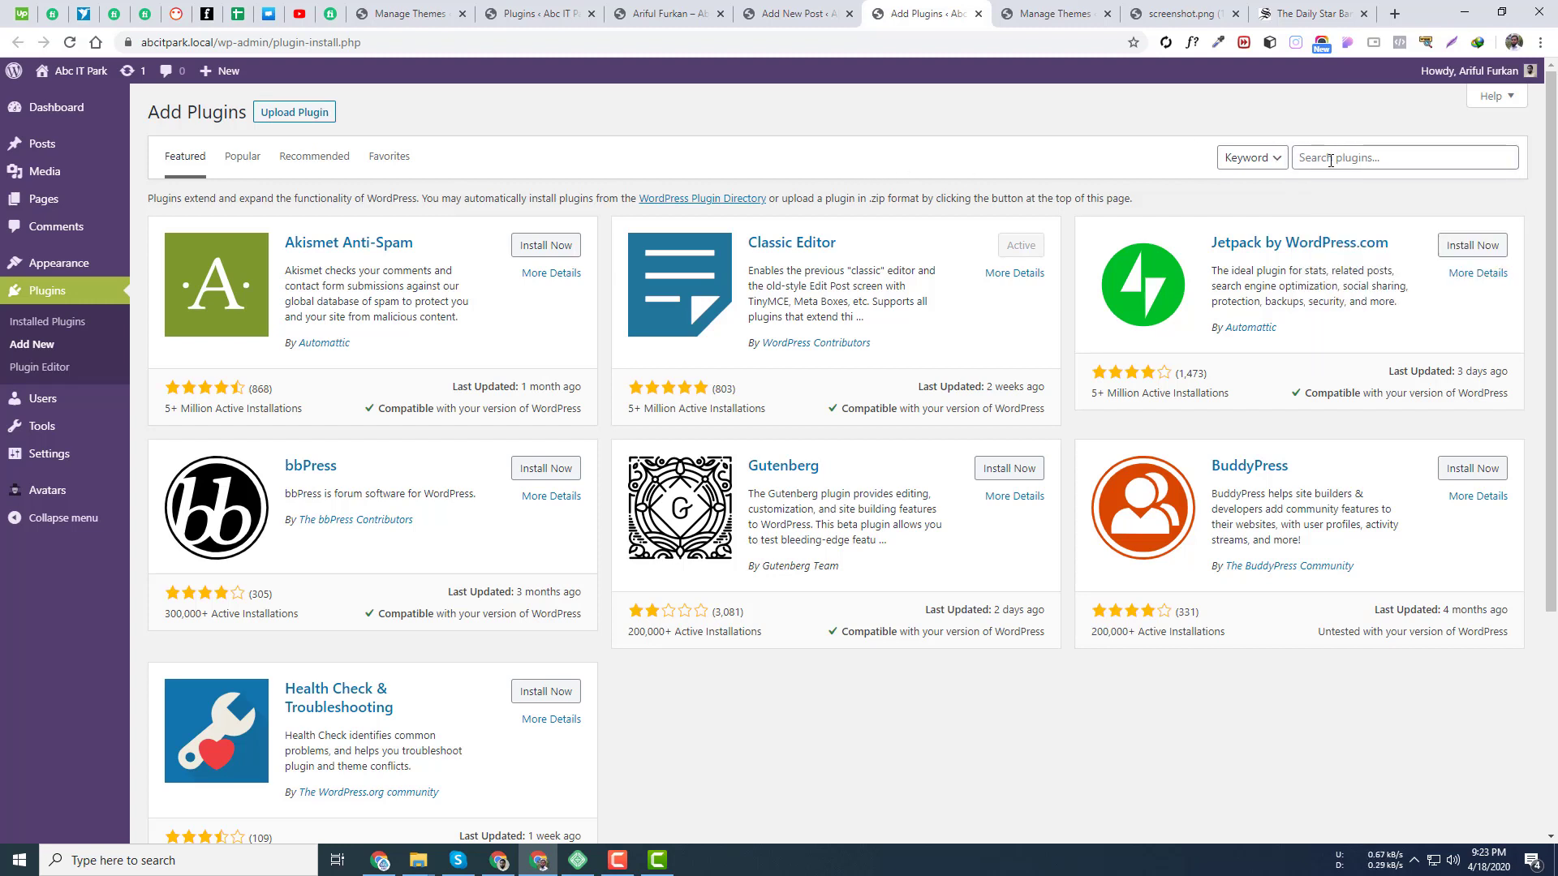
pyautogui.click(1329, 159)
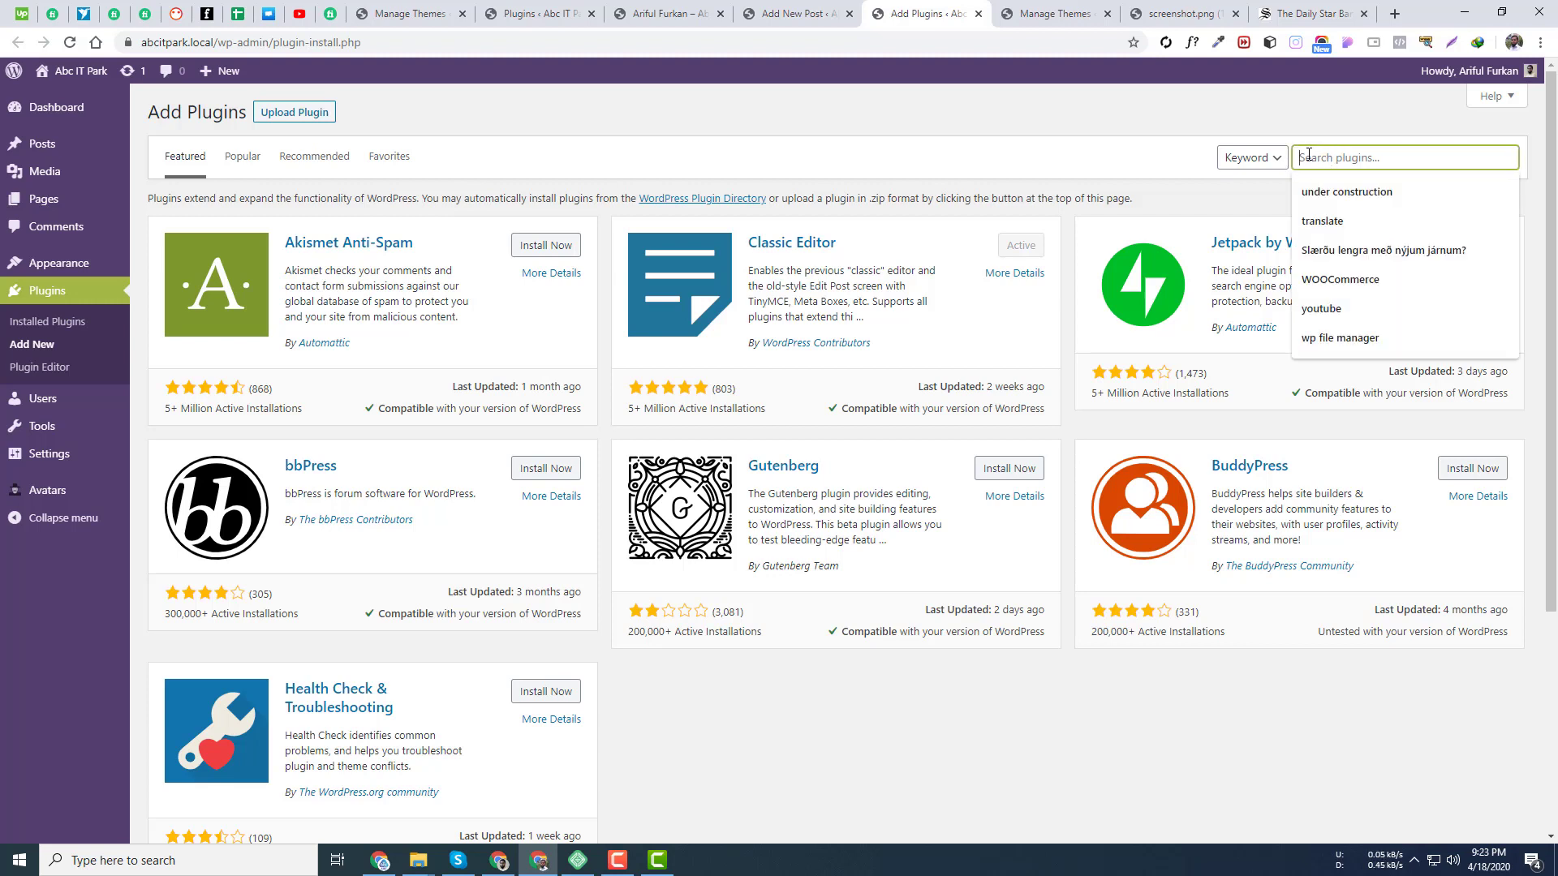
pyautogui.click(1144, 155)
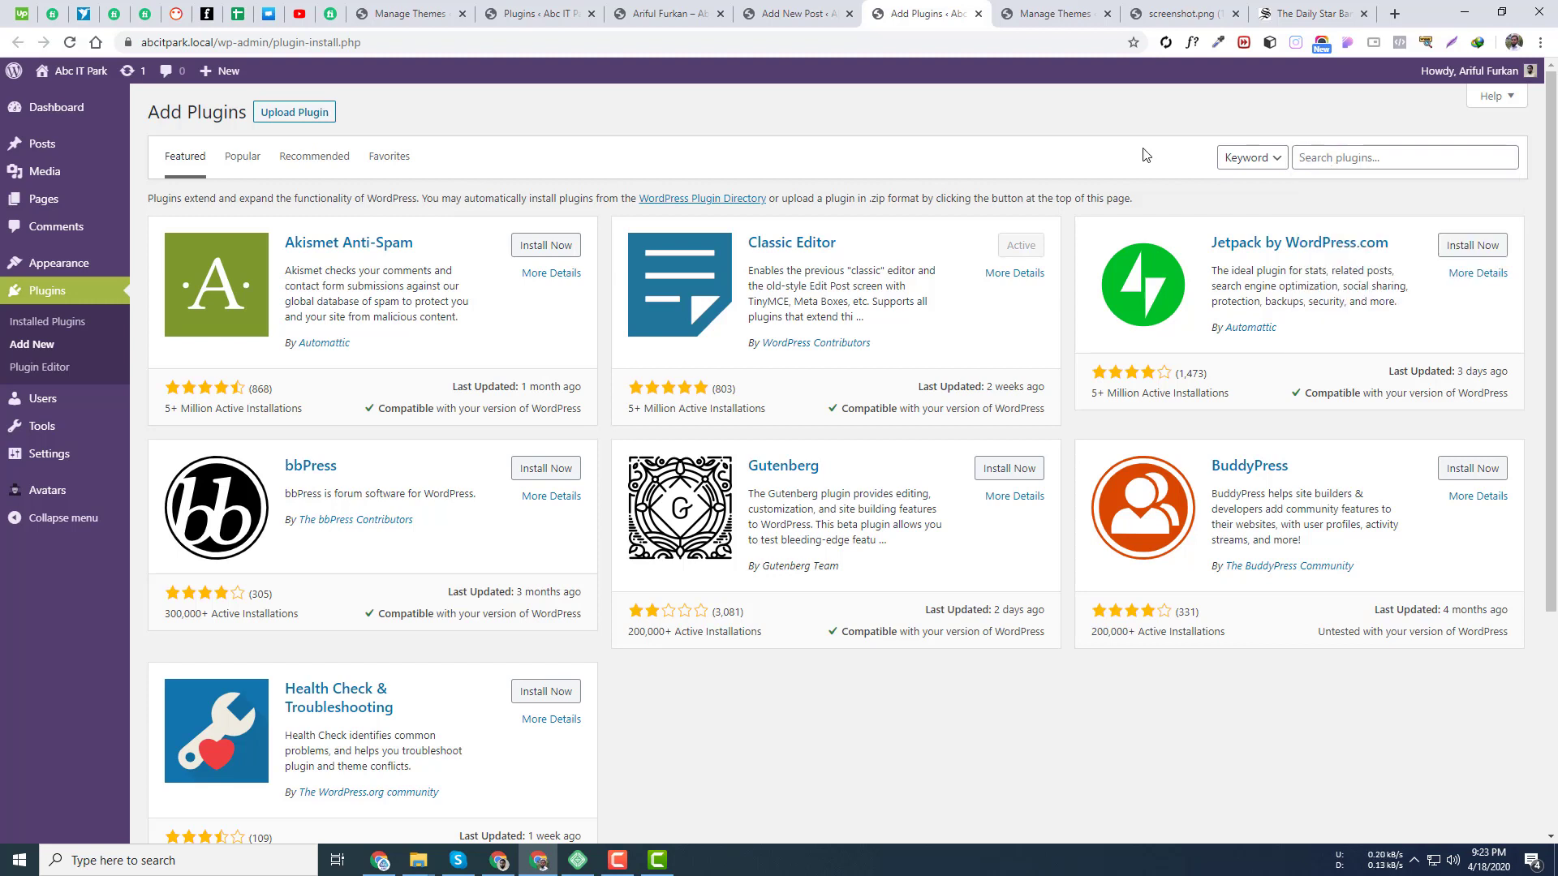
pyautogui.click(1366, 154)
pyautogui.write('wp us')
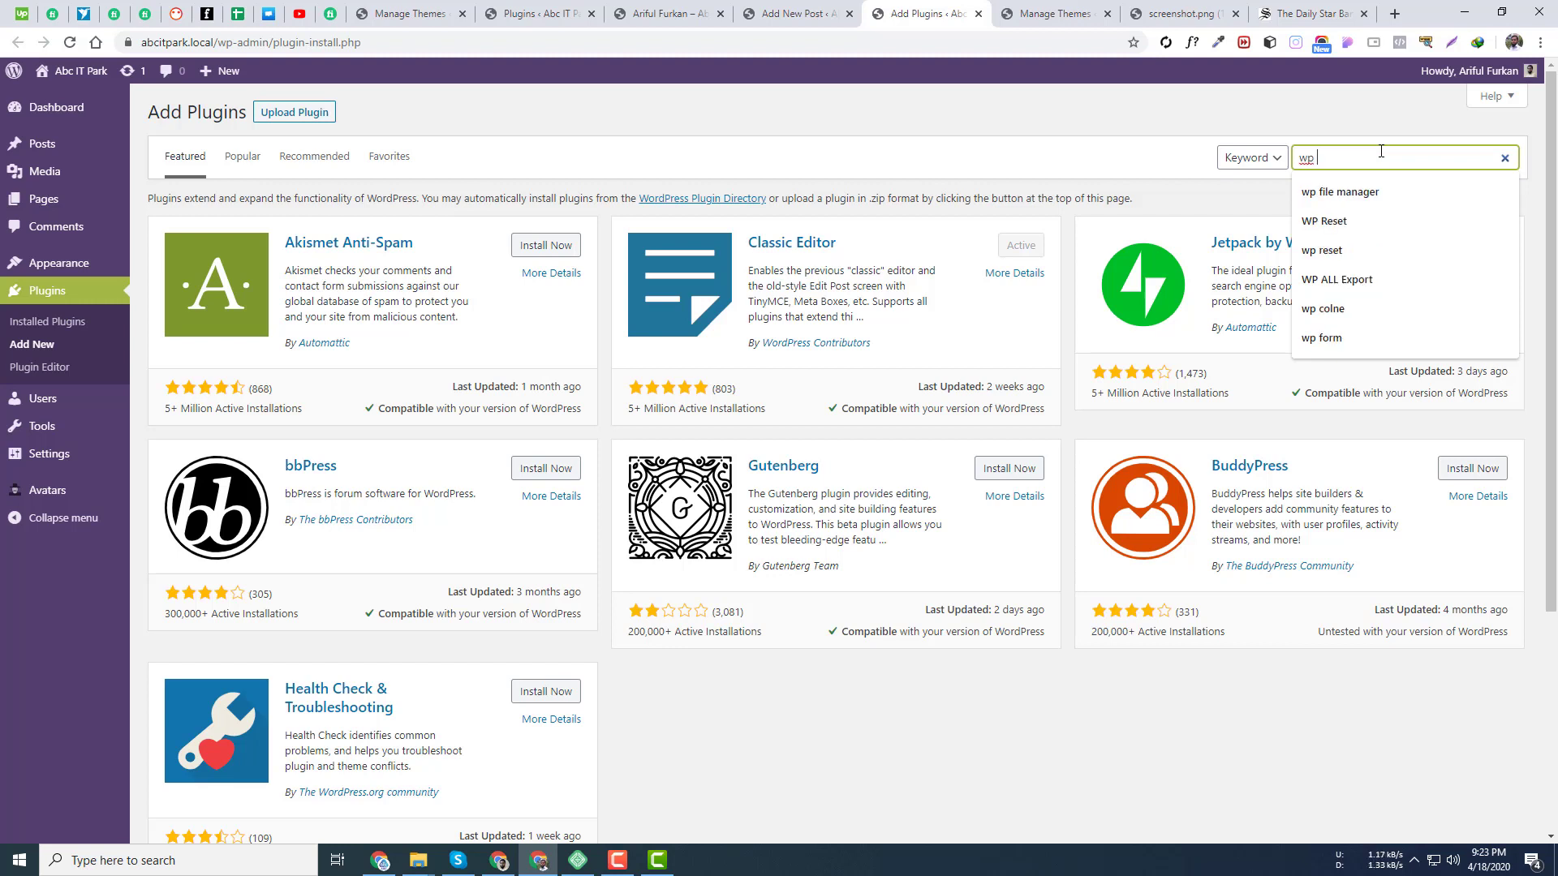
pyautogui.write('er avatar')
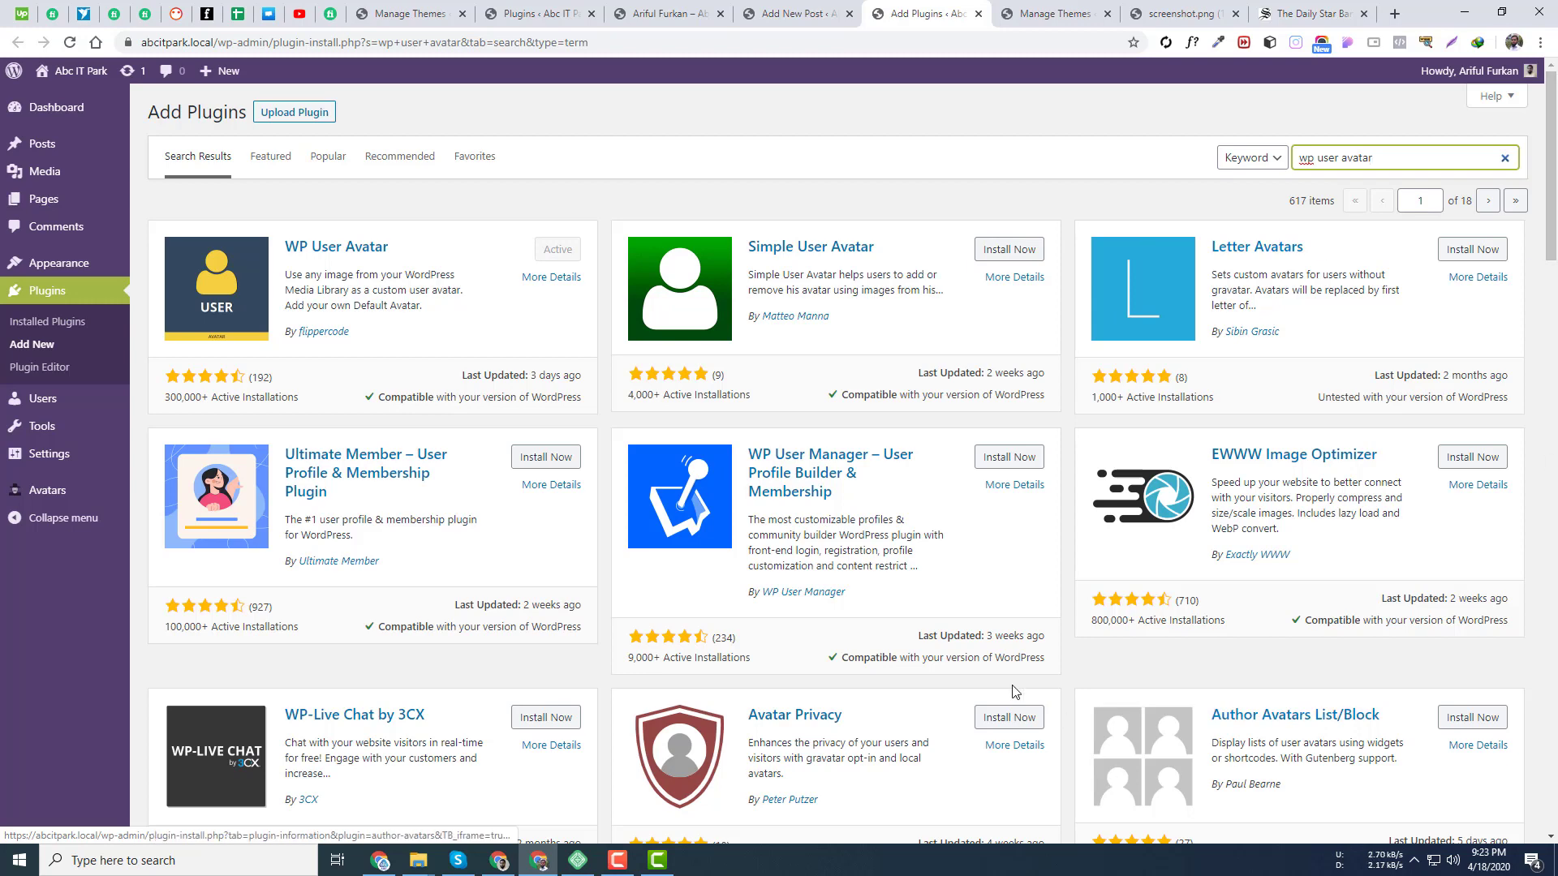
# - Examine the WP User Avatar search result, focusing on its WordPress compatibility note and rating
pyautogui.scroll(-3, 945, 675)
pyautogui.scroll(3, 941, 675)
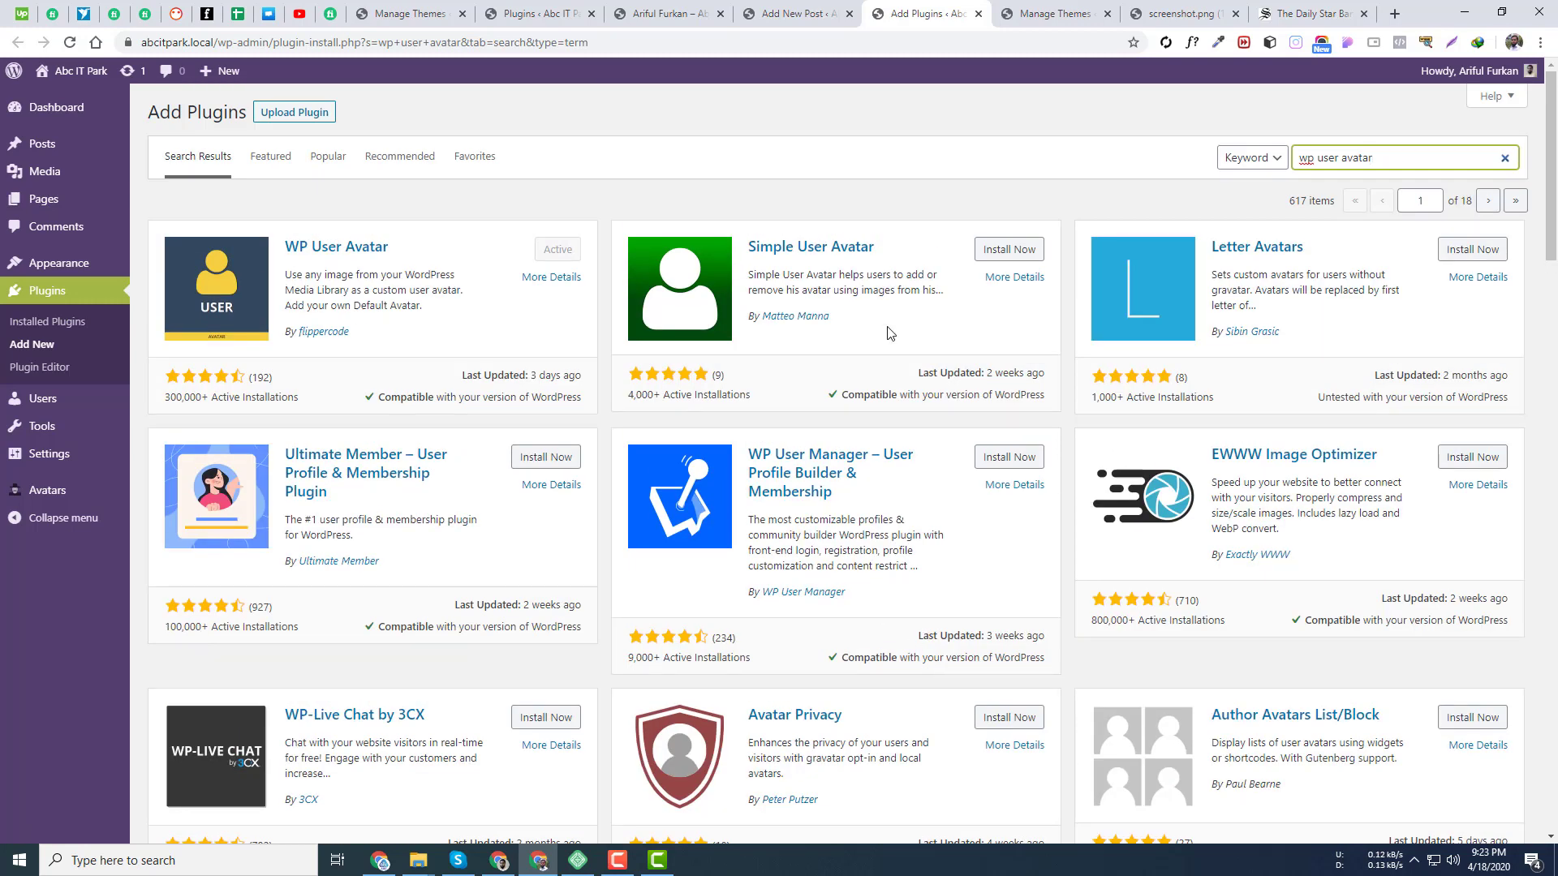
pyautogui.moveTo(427, 401); pyautogui.dragTo(571, 402)
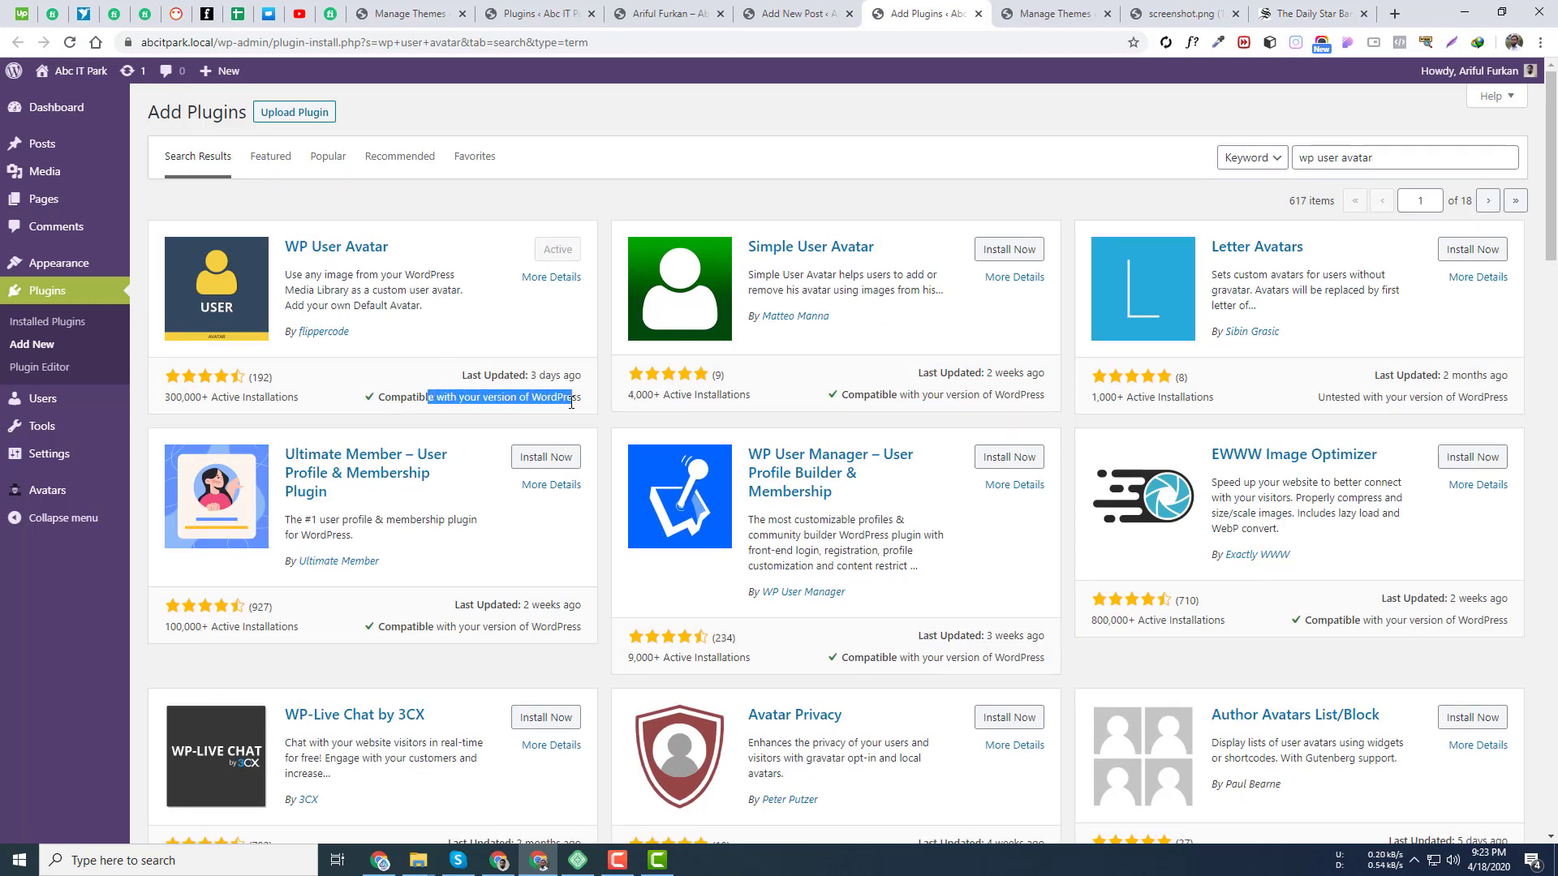
pyautogui.tripleClick(572, 399)
pyautogui.click(563, 395)
pyautogui.tripleClick(563, 395)
pyautogui.click(295, 392)
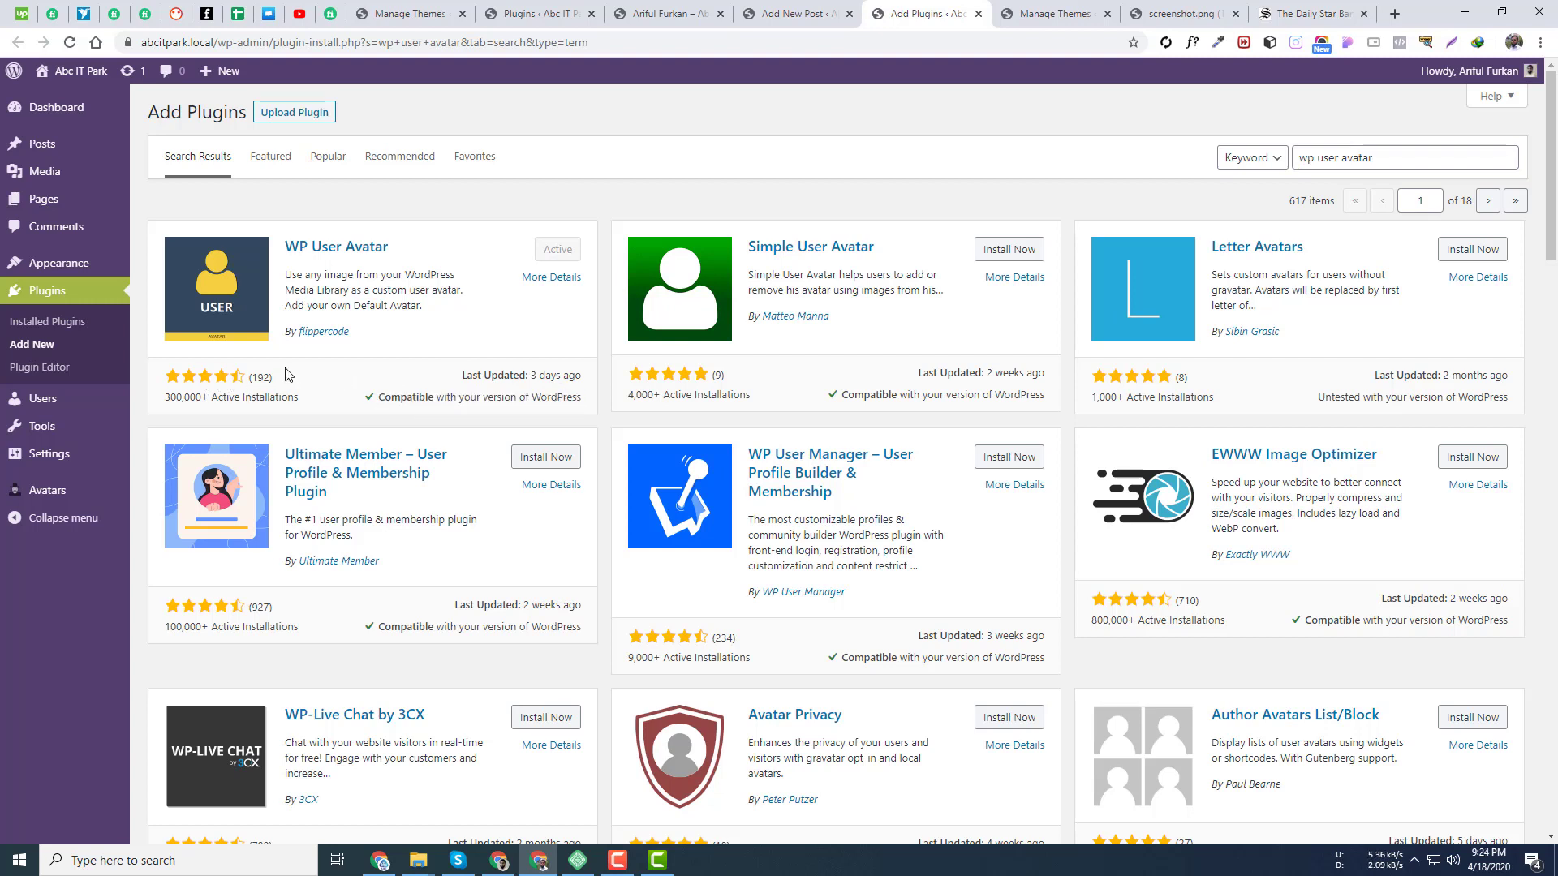
# - Open the WP User Avatar plugin details, read through its user reviews, and close the details window
pyautogui.click(551, 278)
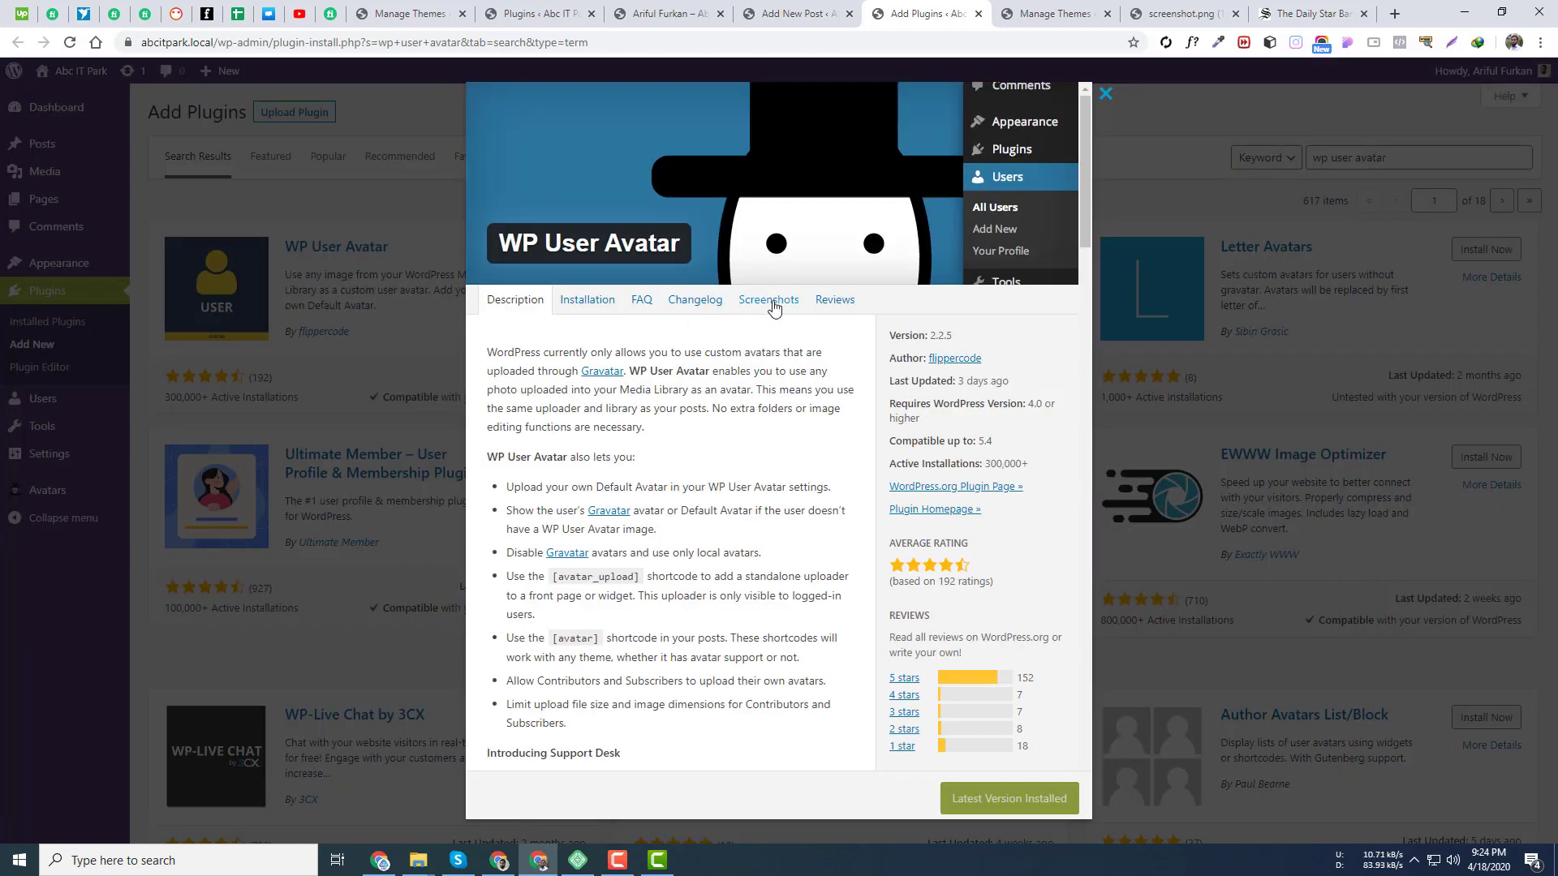
pyautogui.click(770, 301)
pyautogui.click(809, 304)
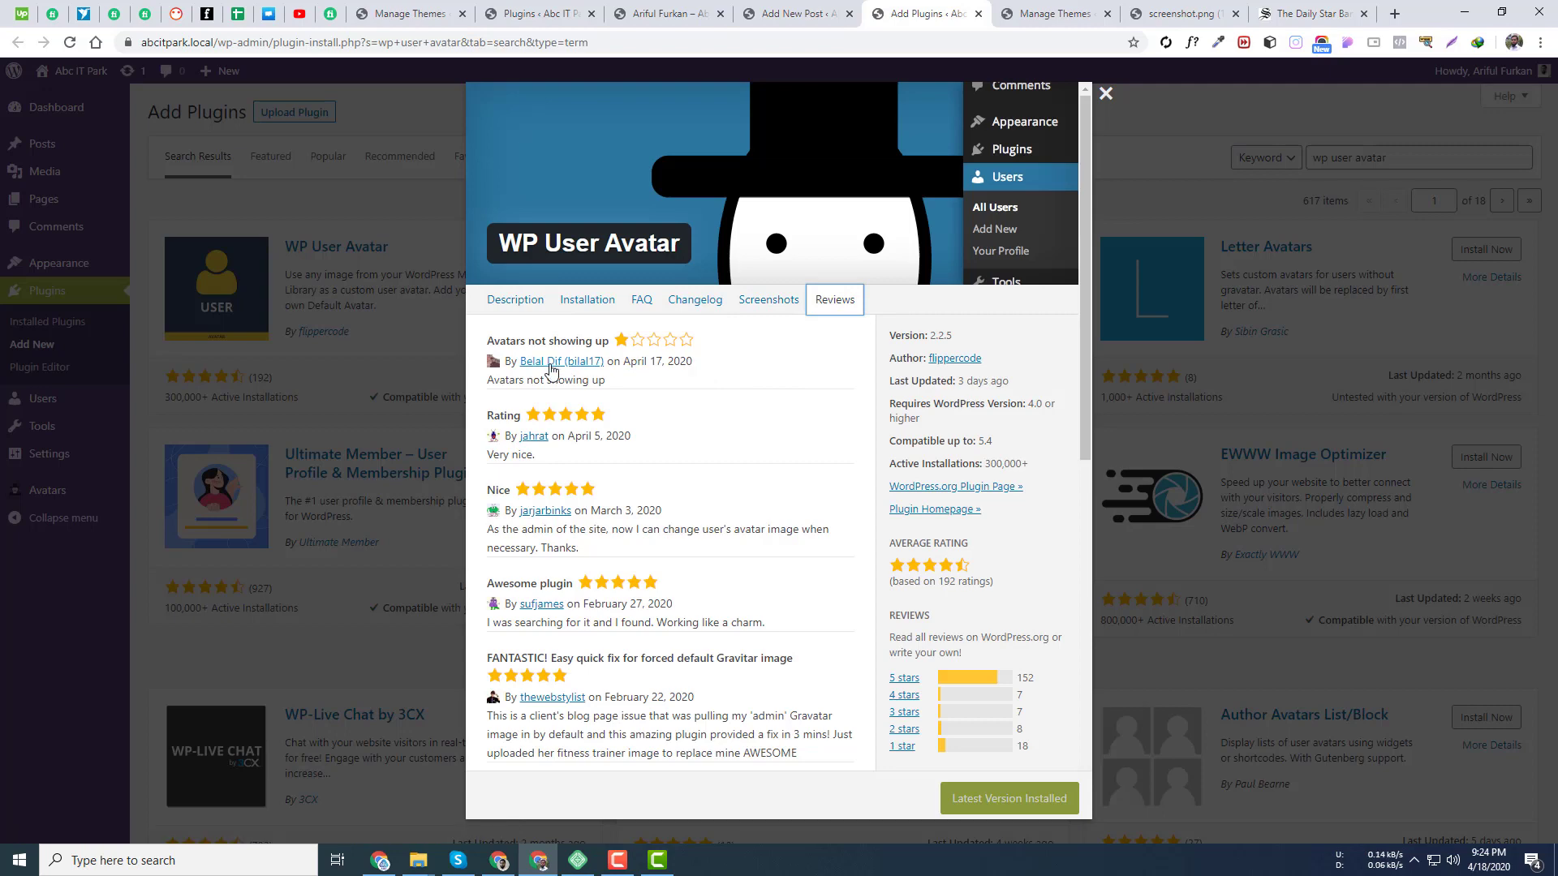
pyautogui.scroll(-2, 622, 474)
pyautogui.scroll(-8, 621, 474)
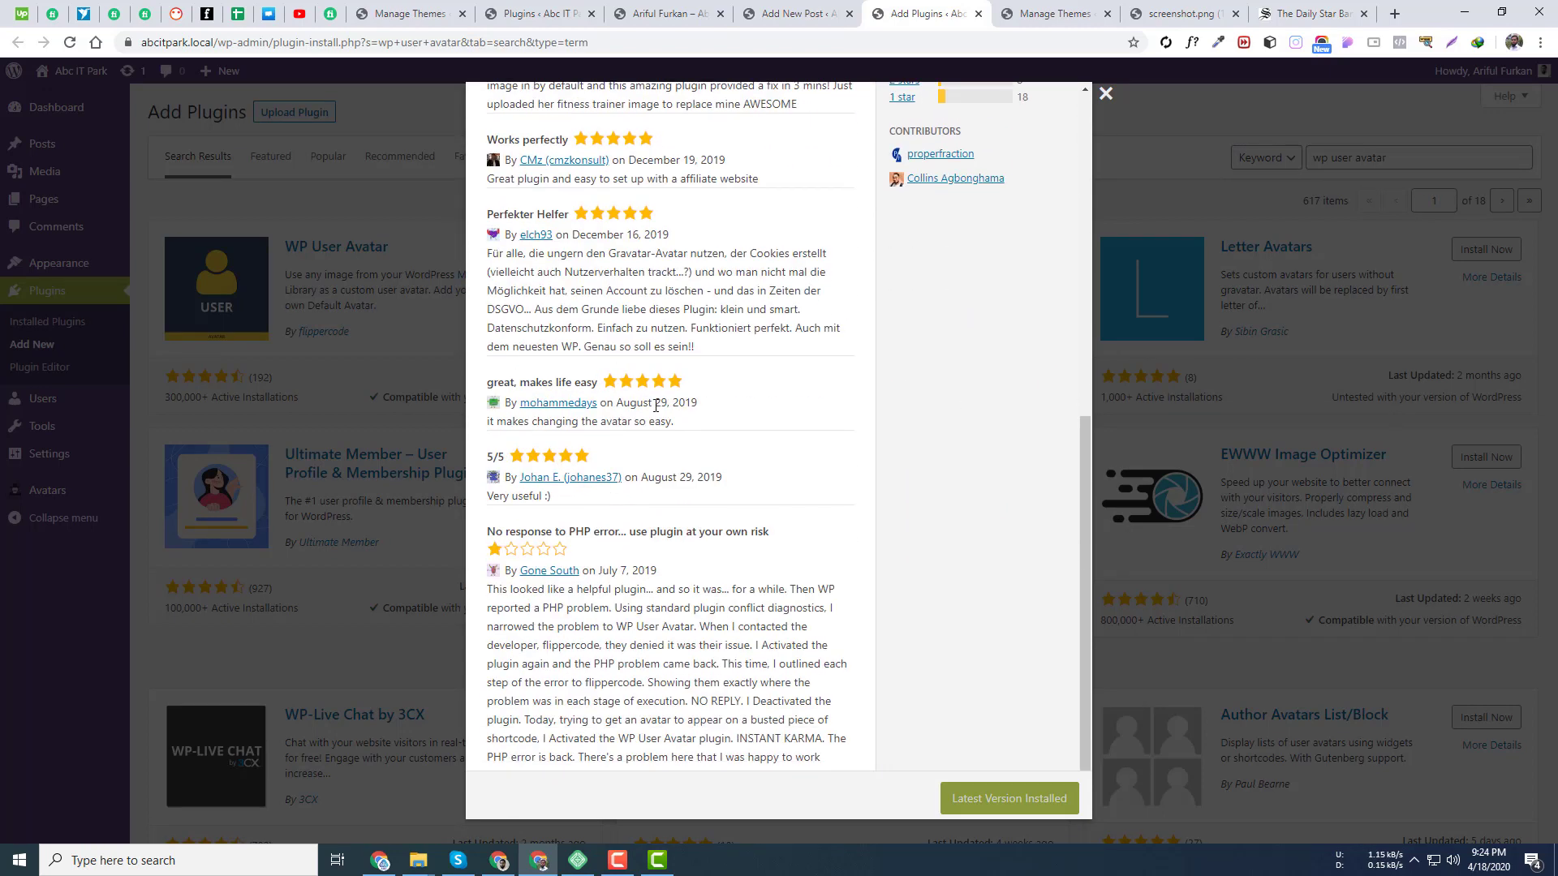
pyautogui.scroll(10, 599, 537)
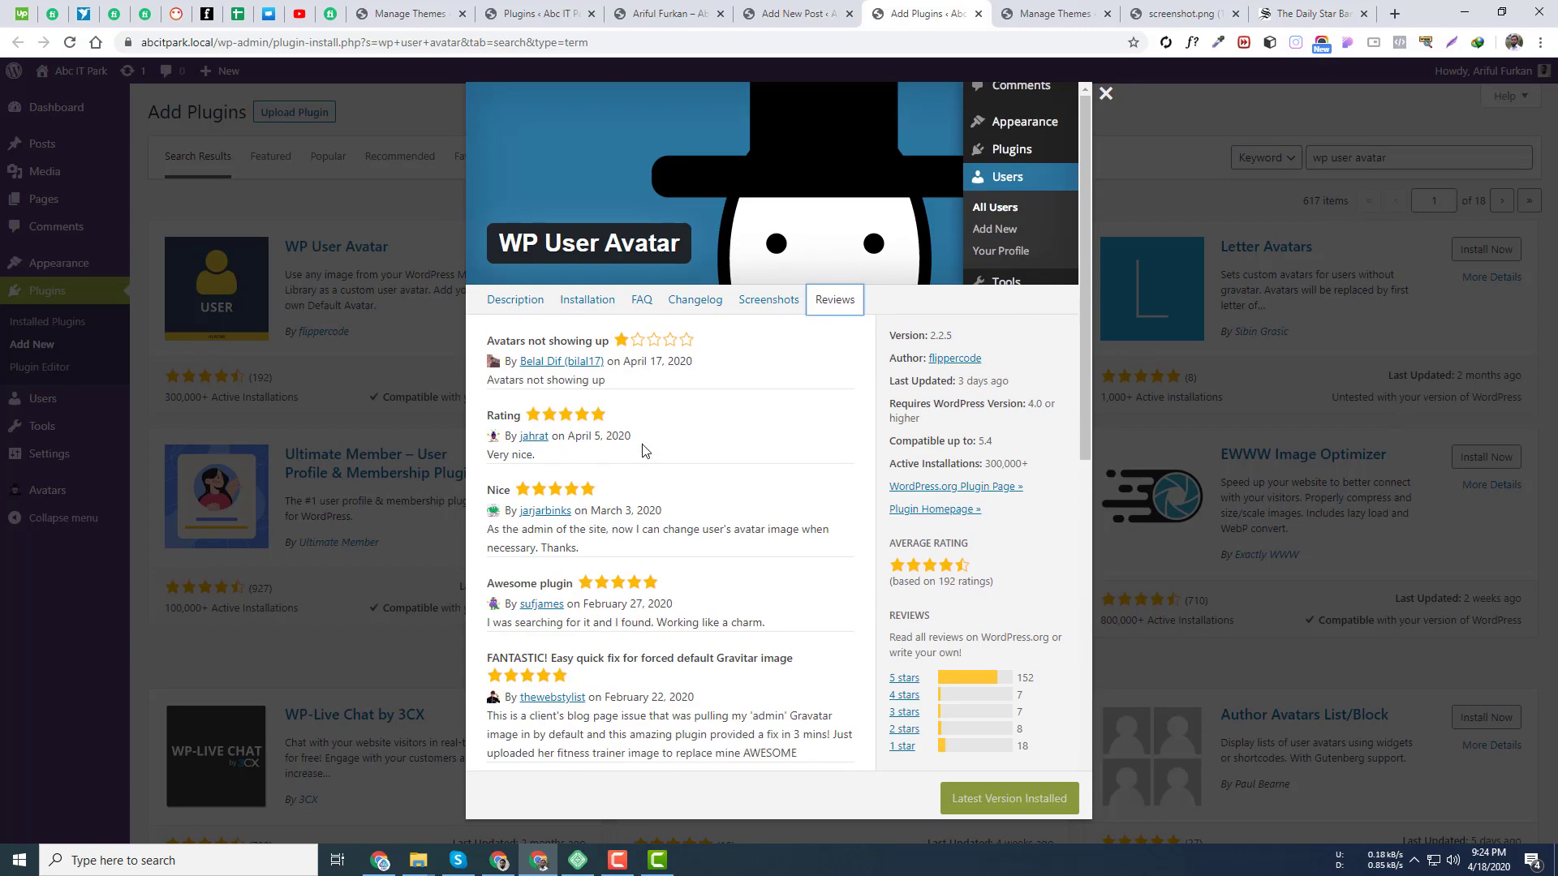
pyautogui.scroll(-5, 977, 548)
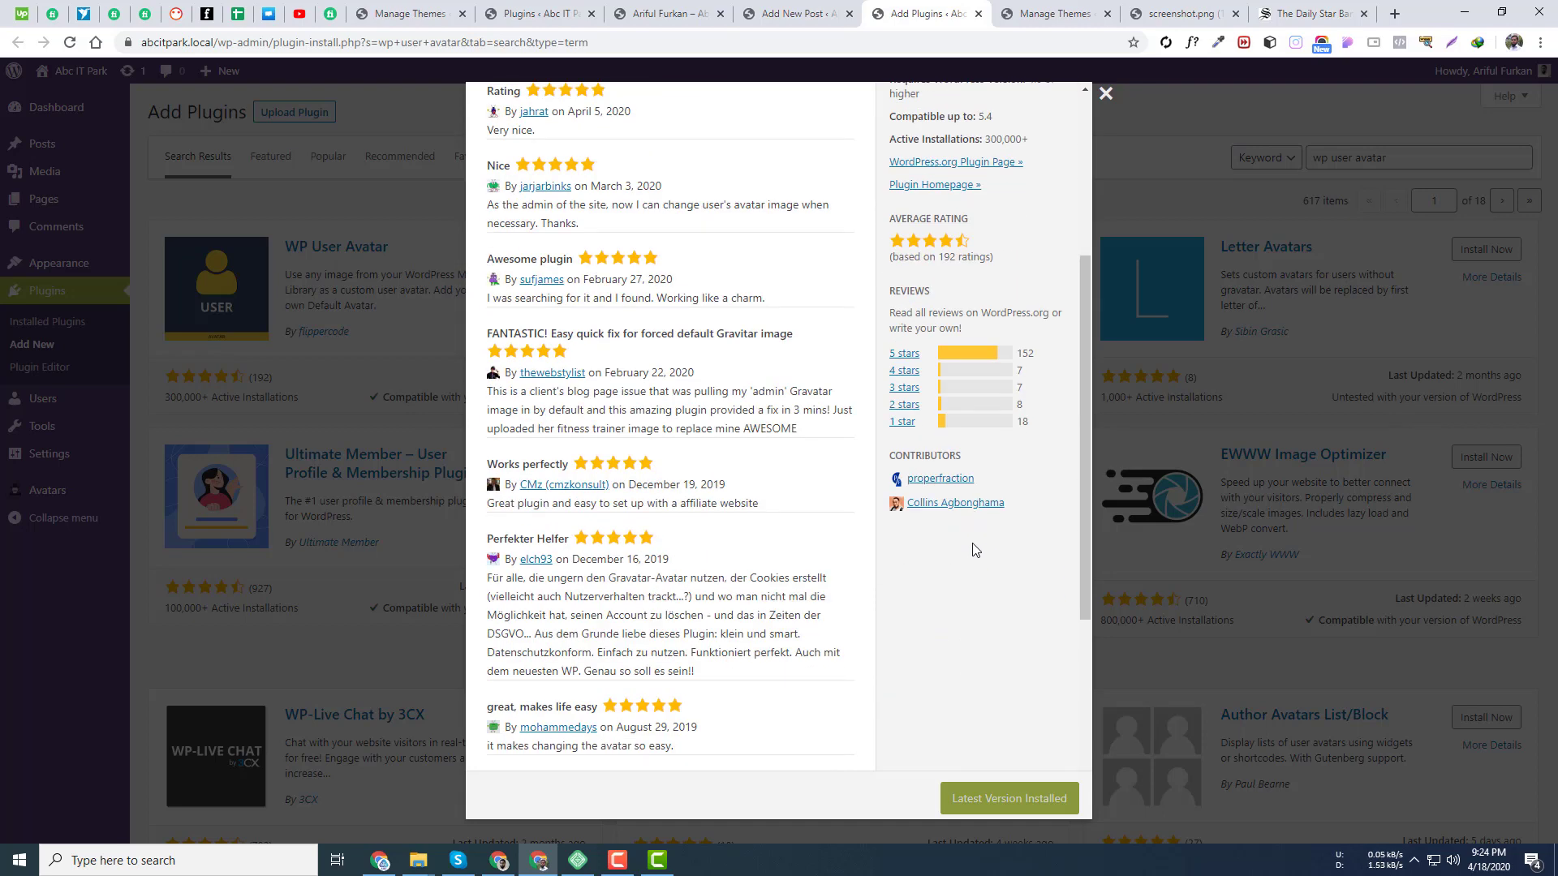
pyautogui.click(1105, 93)
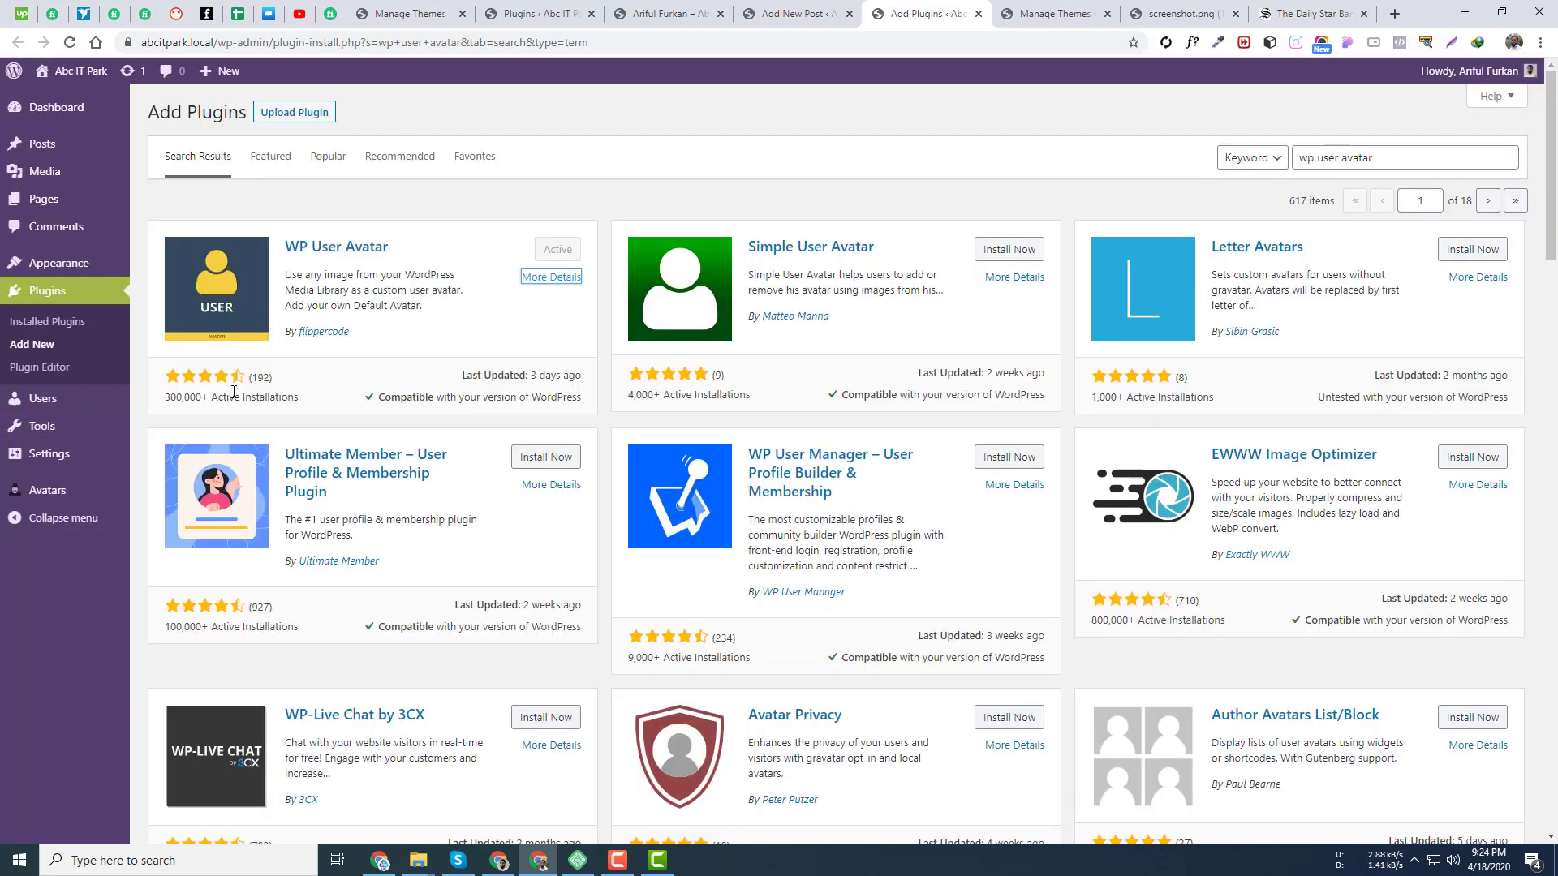
# - Check WP User Avatar's active installation count, and read the user reviews in the Simple User Avatar plugin's details
pyautogui.moveTo(207, 399); pyautogui.dragTo(168, 398)
pyautogui.click(1014, 279)
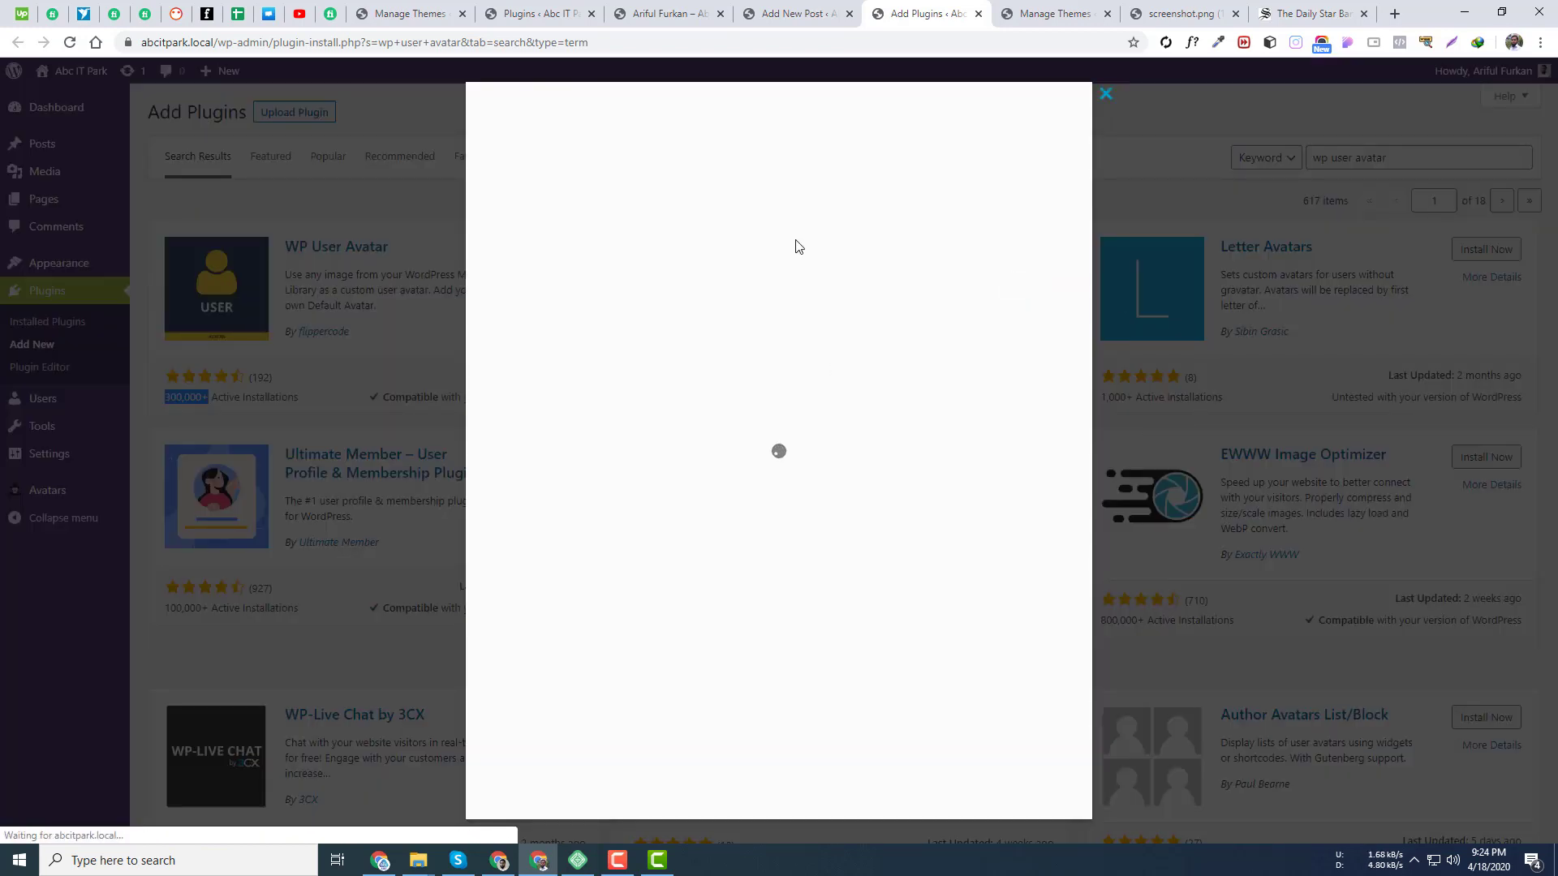
pyautogui.click(836, 300)
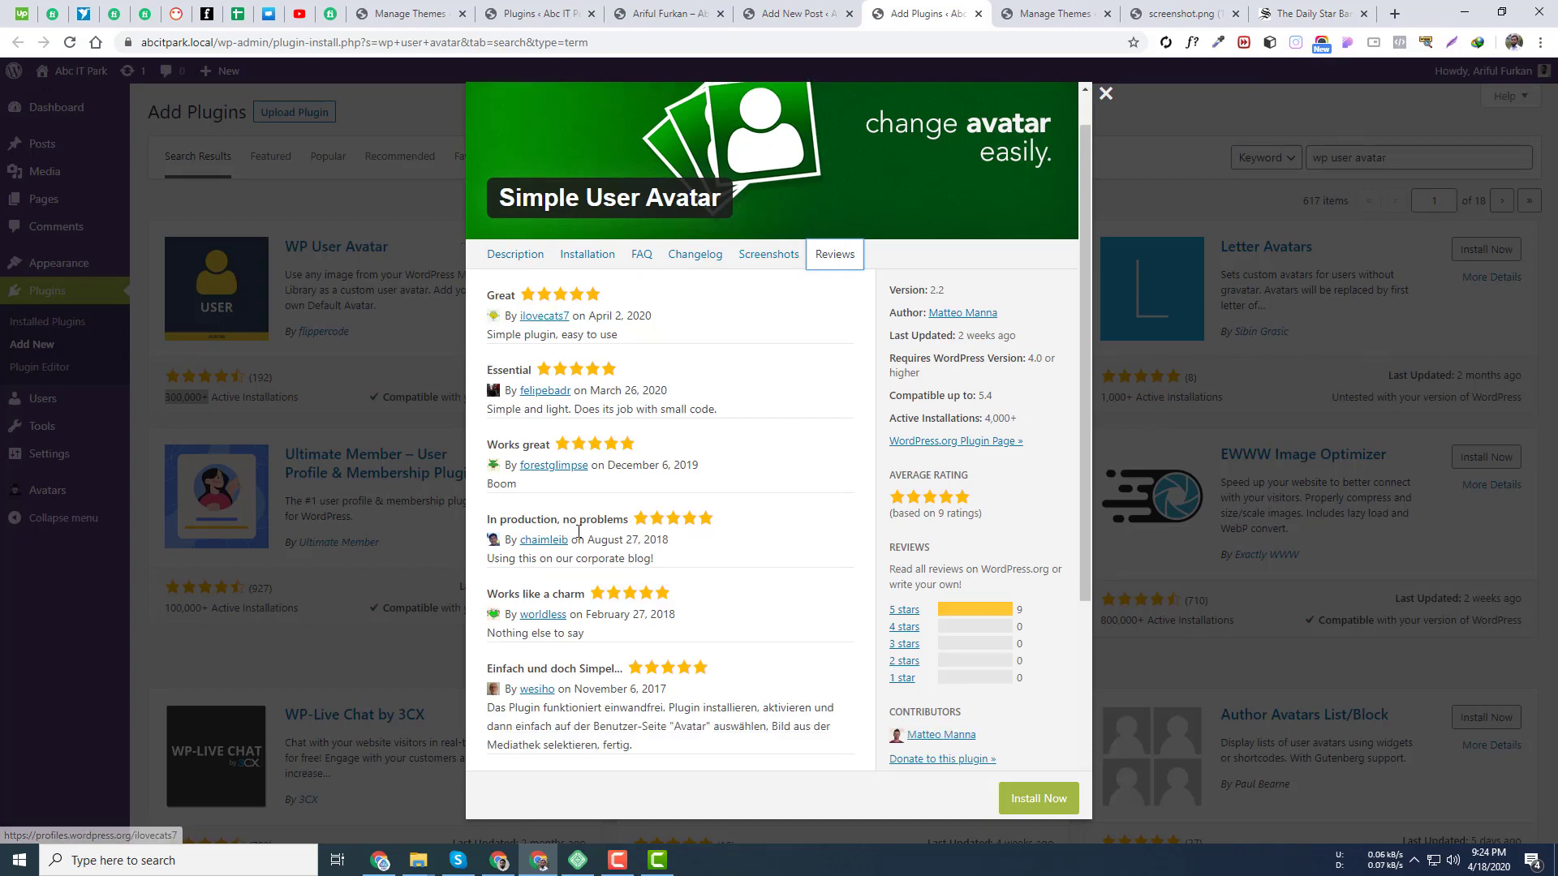
pyautogui.scroll(-5, 987, 258)
pyautogui.scroll(5, 986, 258)
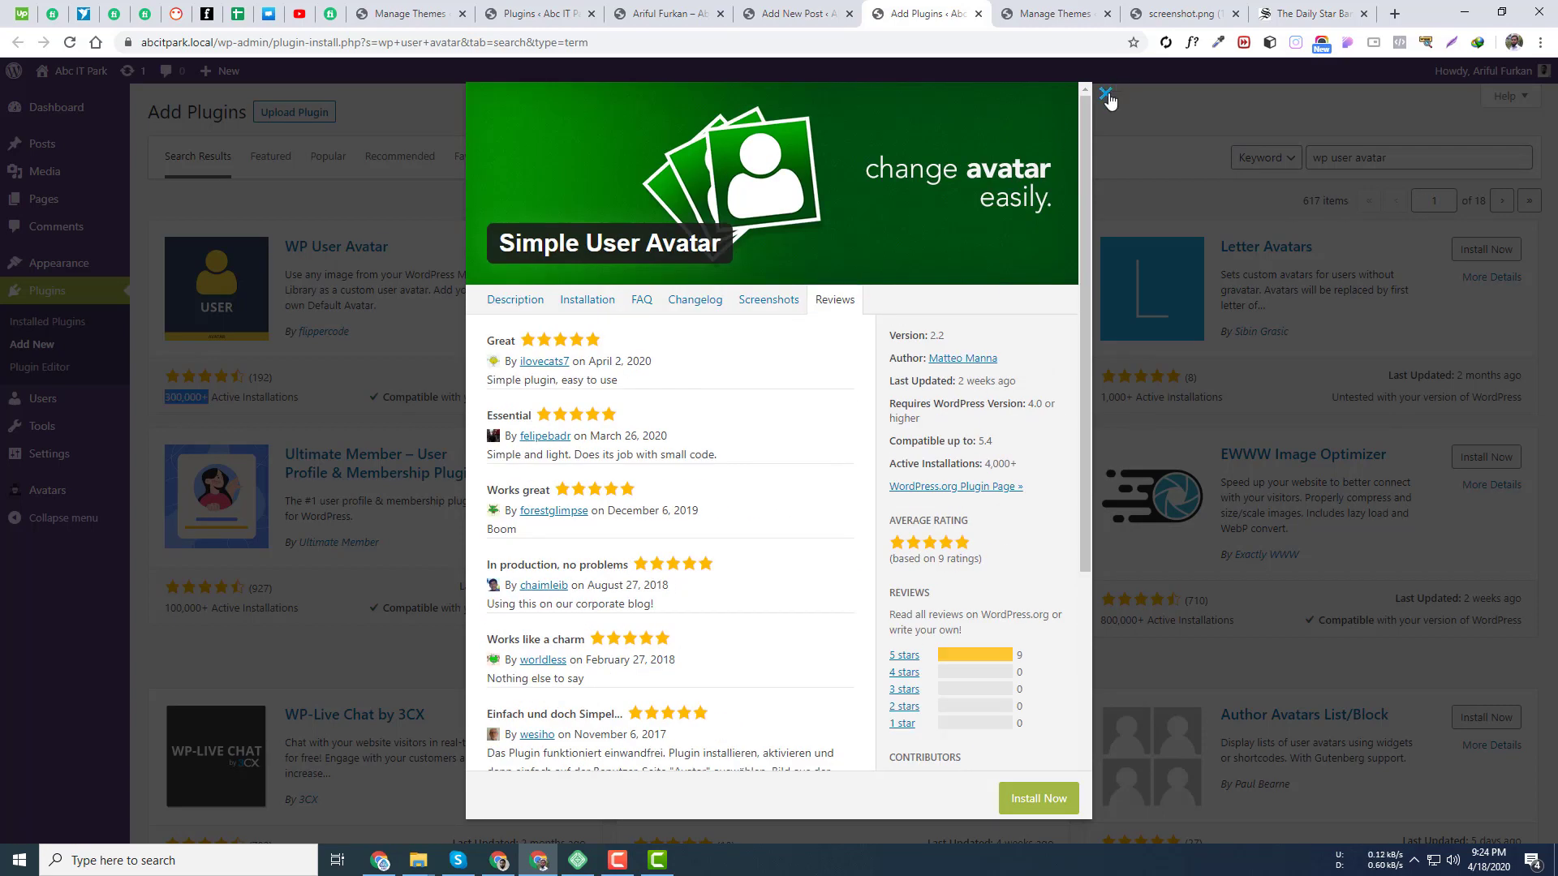
pyautogui.click(1105, 93)
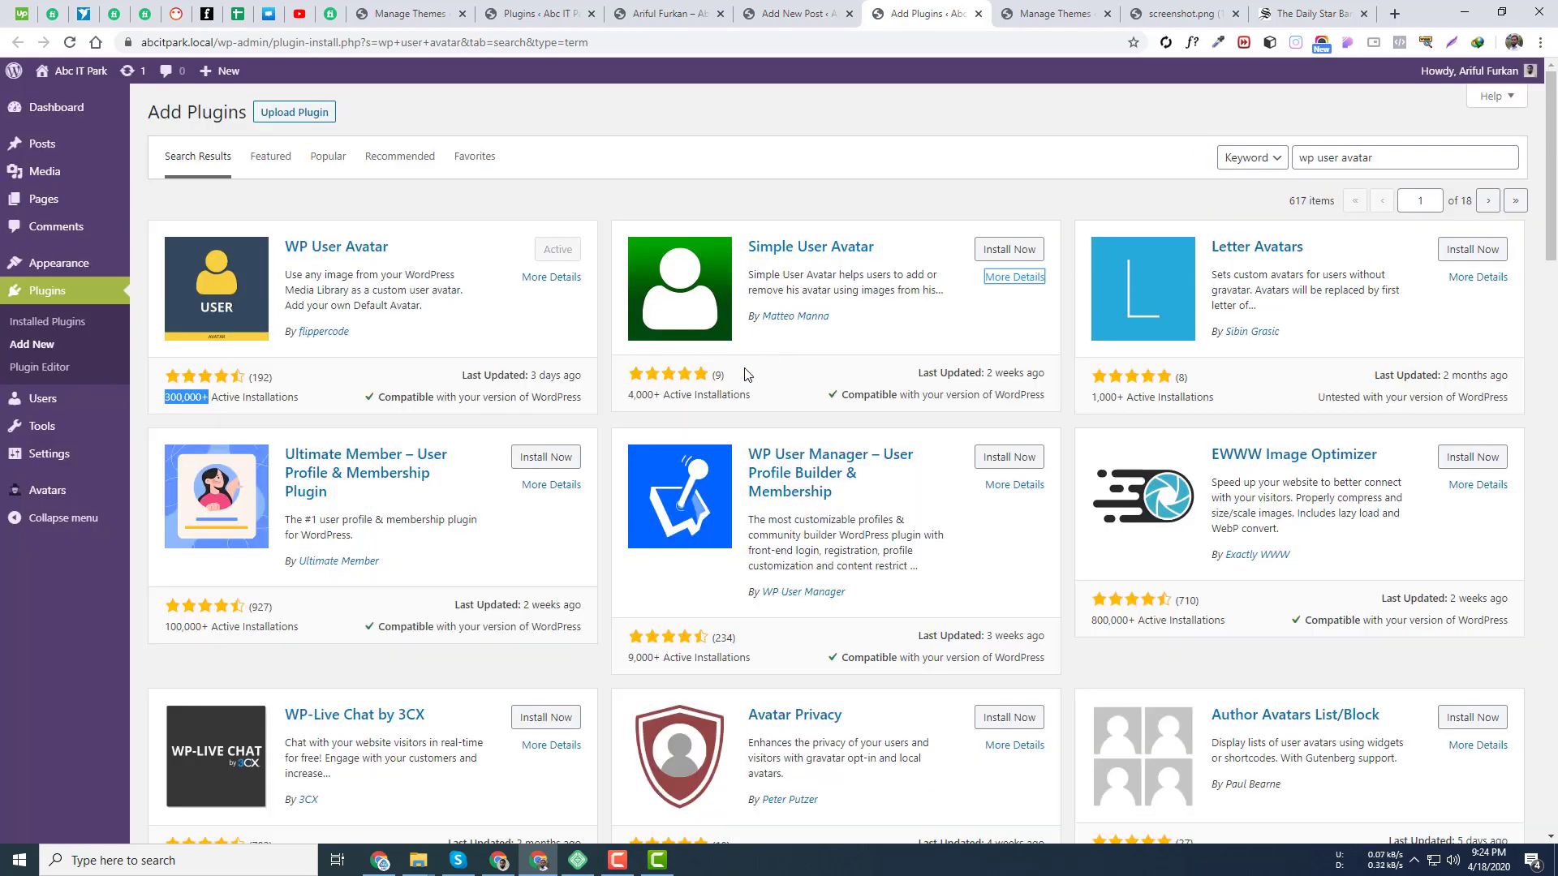
# - Look further down the avatar search results and examine the AnyComment plugin's WordPress compatibility note and rating
pyautogui.scroll(-4, 735, 377)
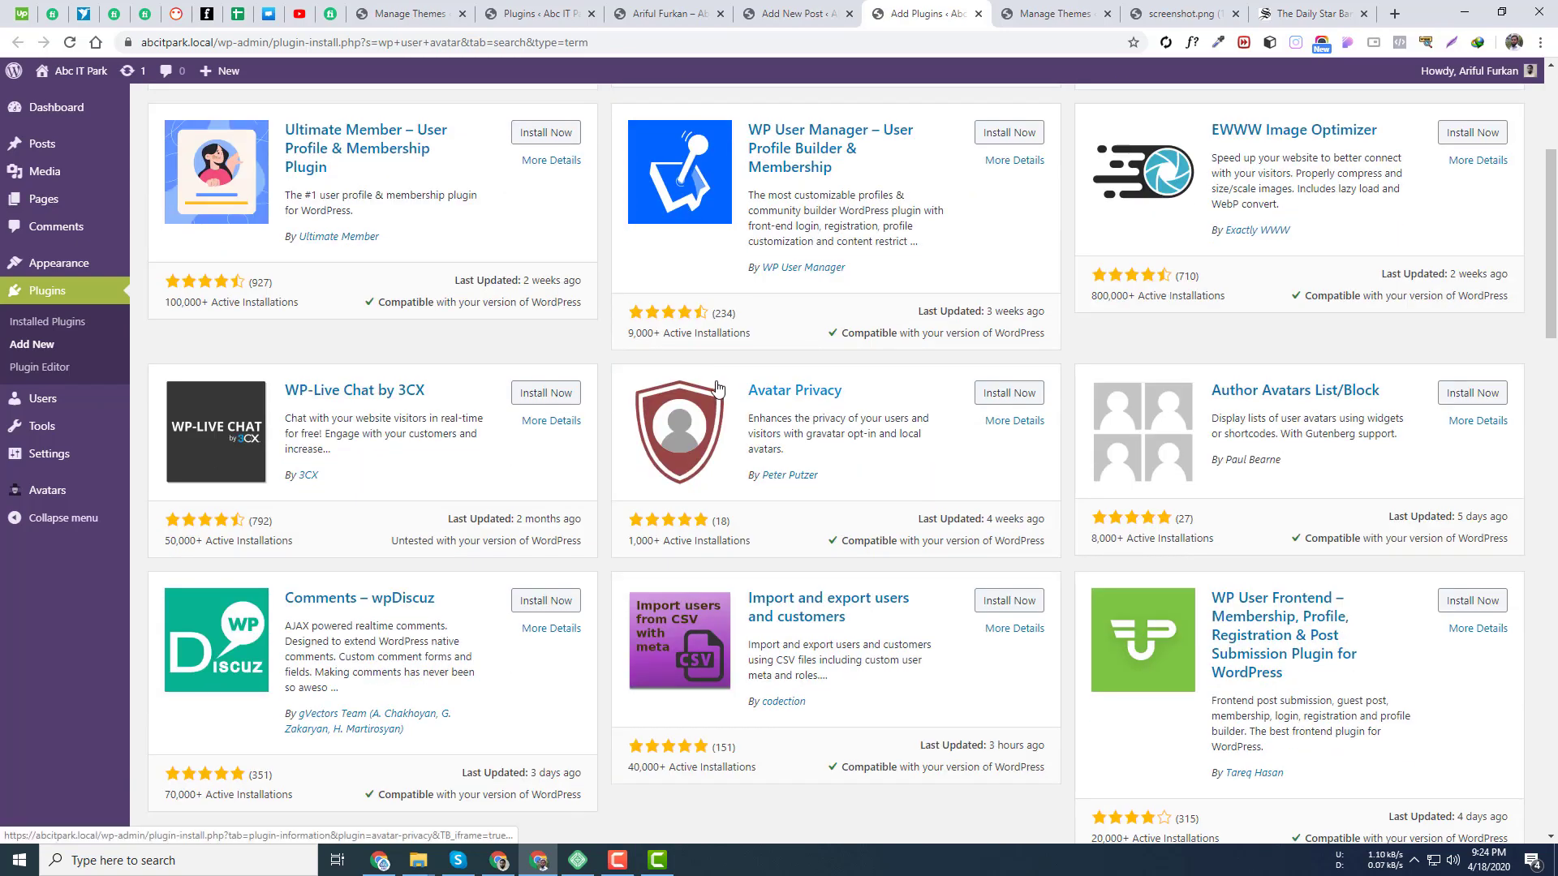
pyautogui.scroll(-5, 719, 380)
pyautogui.scroll(-8, 747, 363)
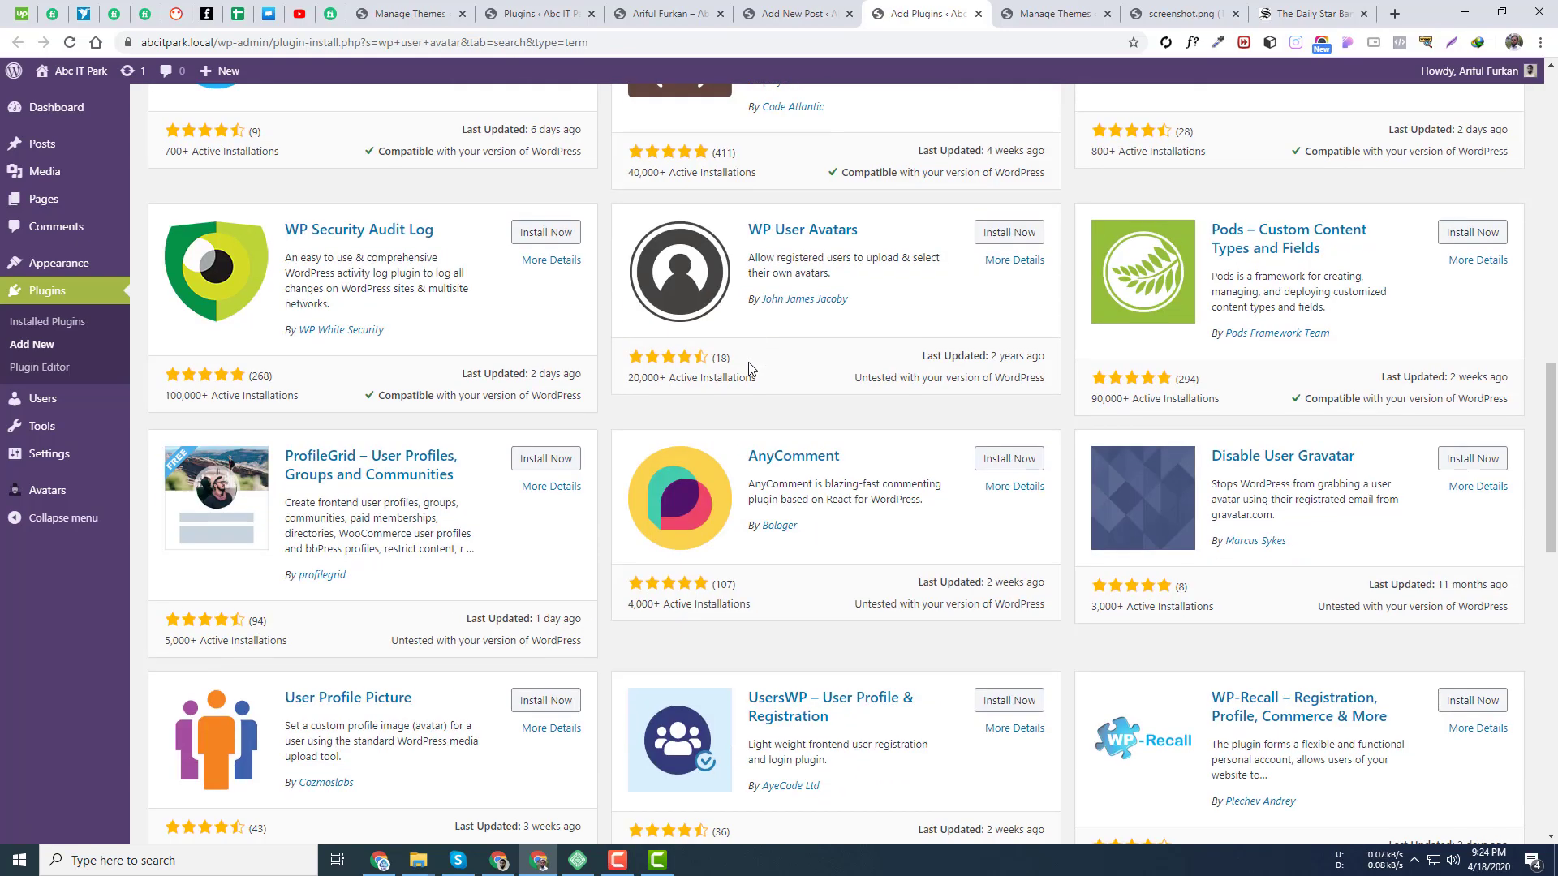
pyautogui.tripleClick(970, 359)
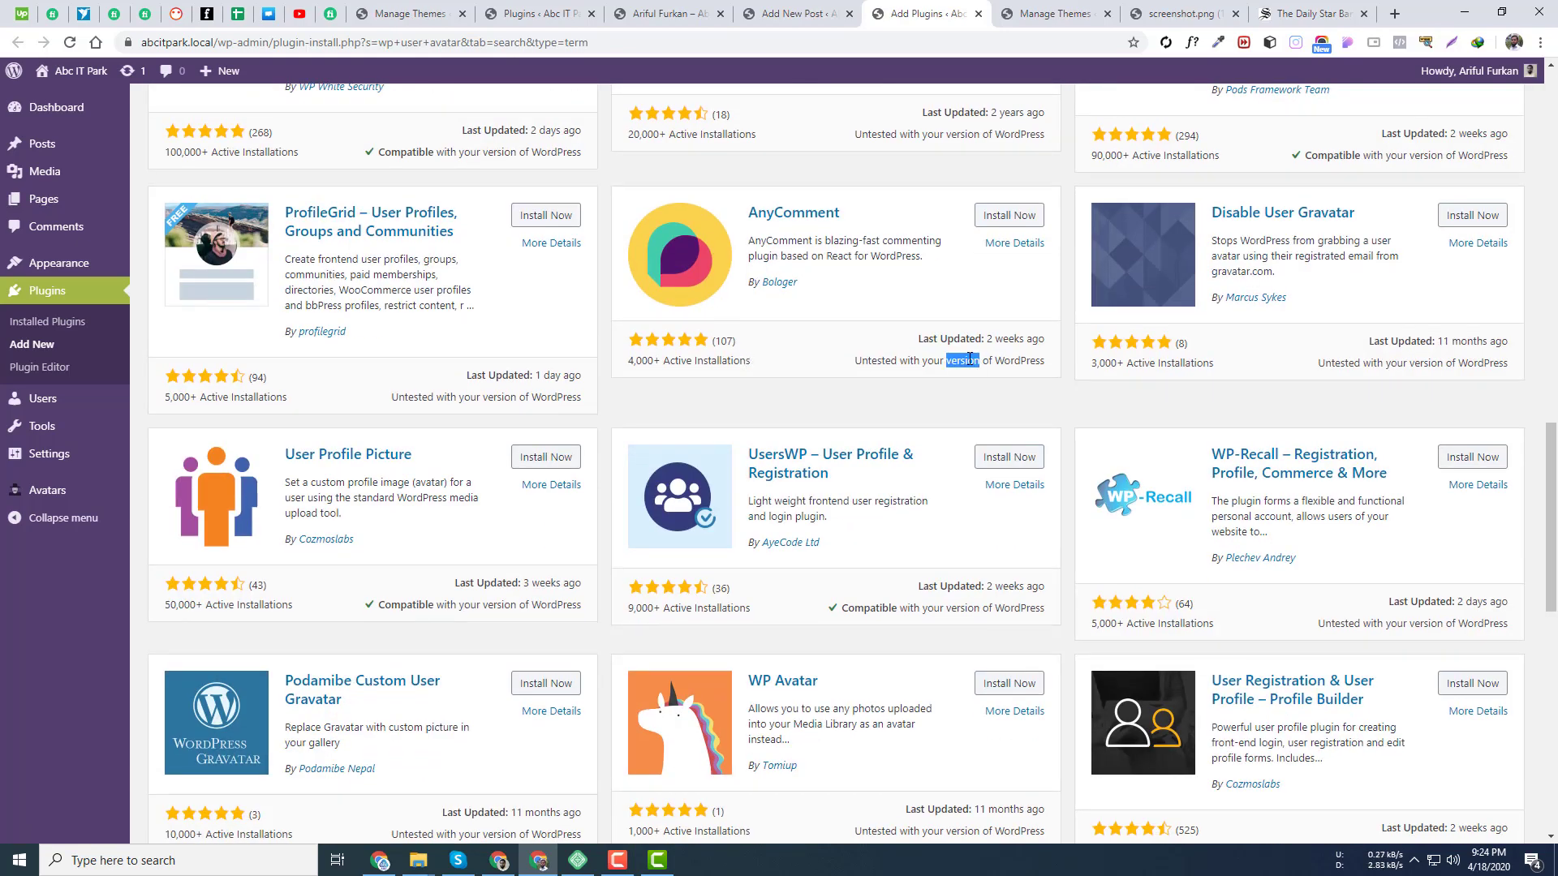
pyautogui.tripleClick(965, 360)
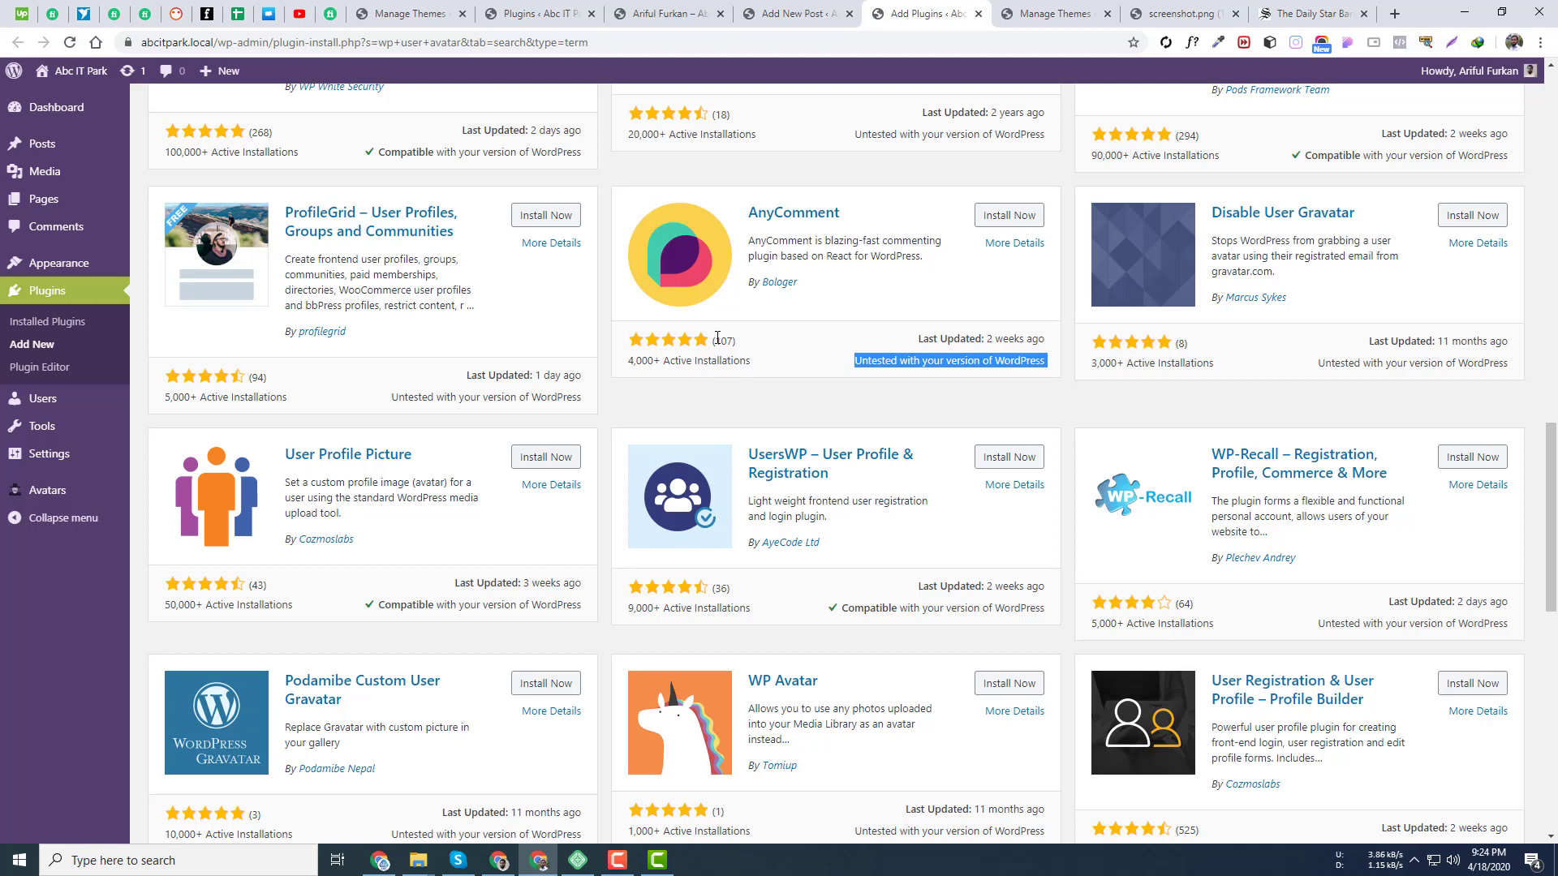
pyautogui.moveTo(717, 337); pyautogui.dragTo(665, 347)
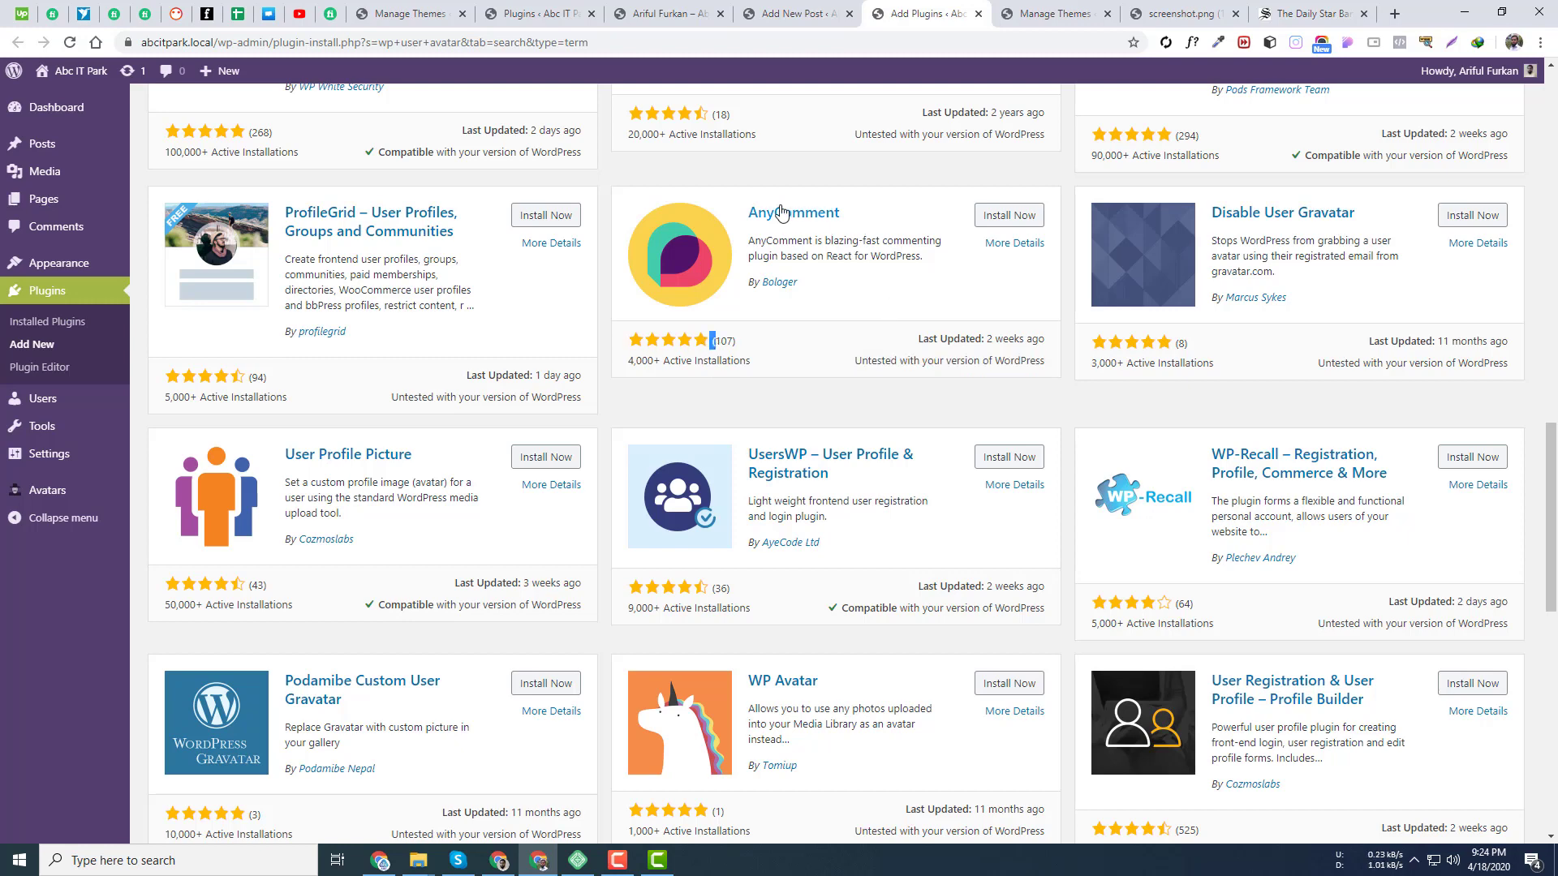
pyautogui.click(791, 394)
# - Browse the rest of the "wp user avatar" results, comparing ratings, update dates and compatibility, and return to the first results
pyautogui.scroll(-10, 680, 342)
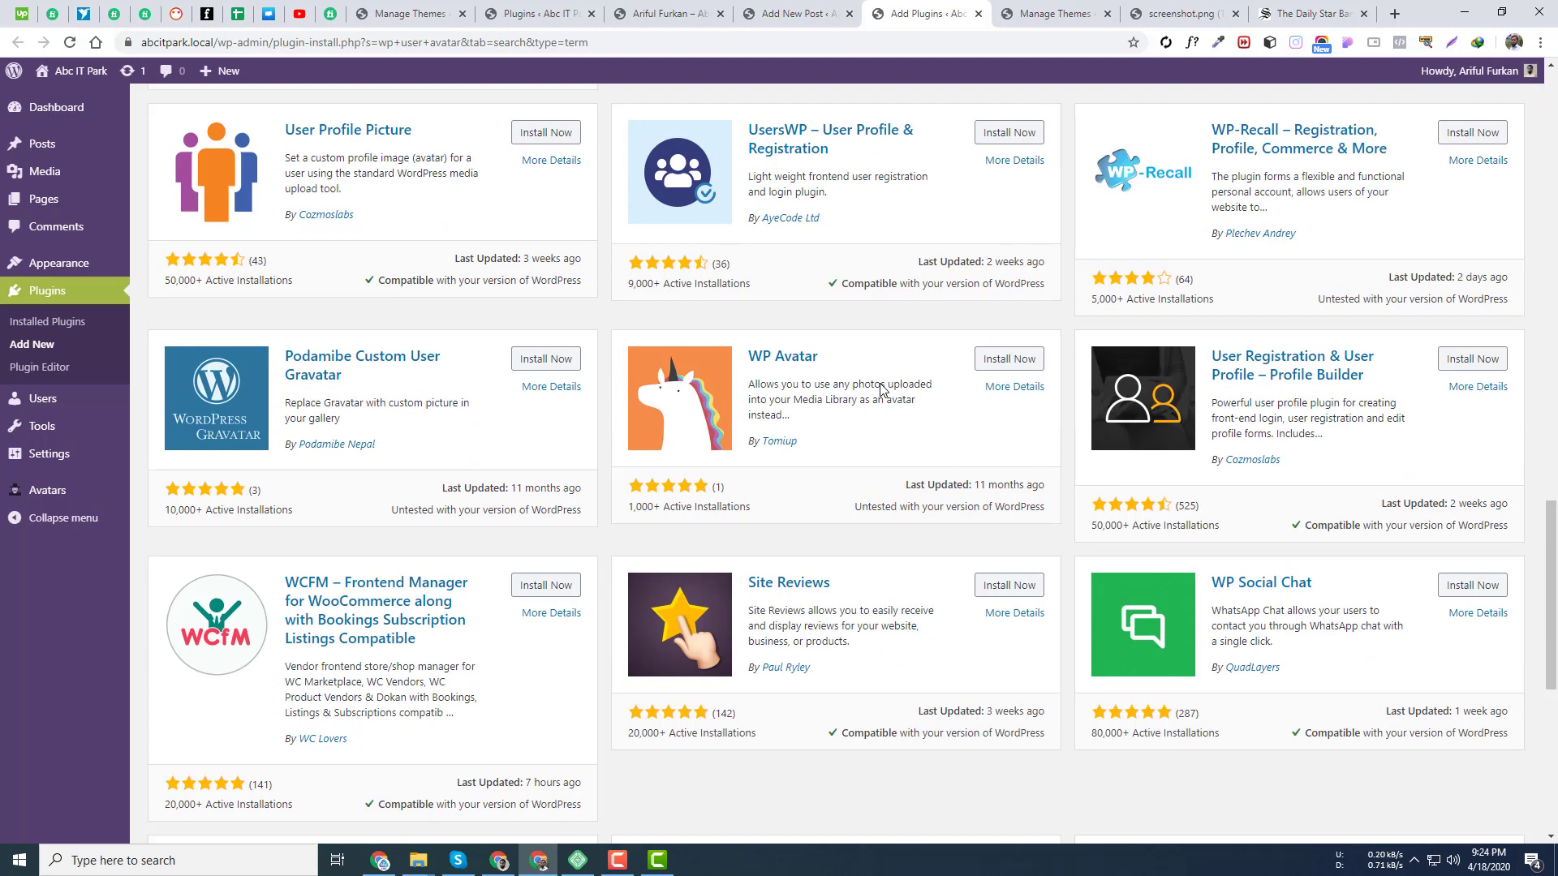
pyautogui.scroll(-1, 762, 404)
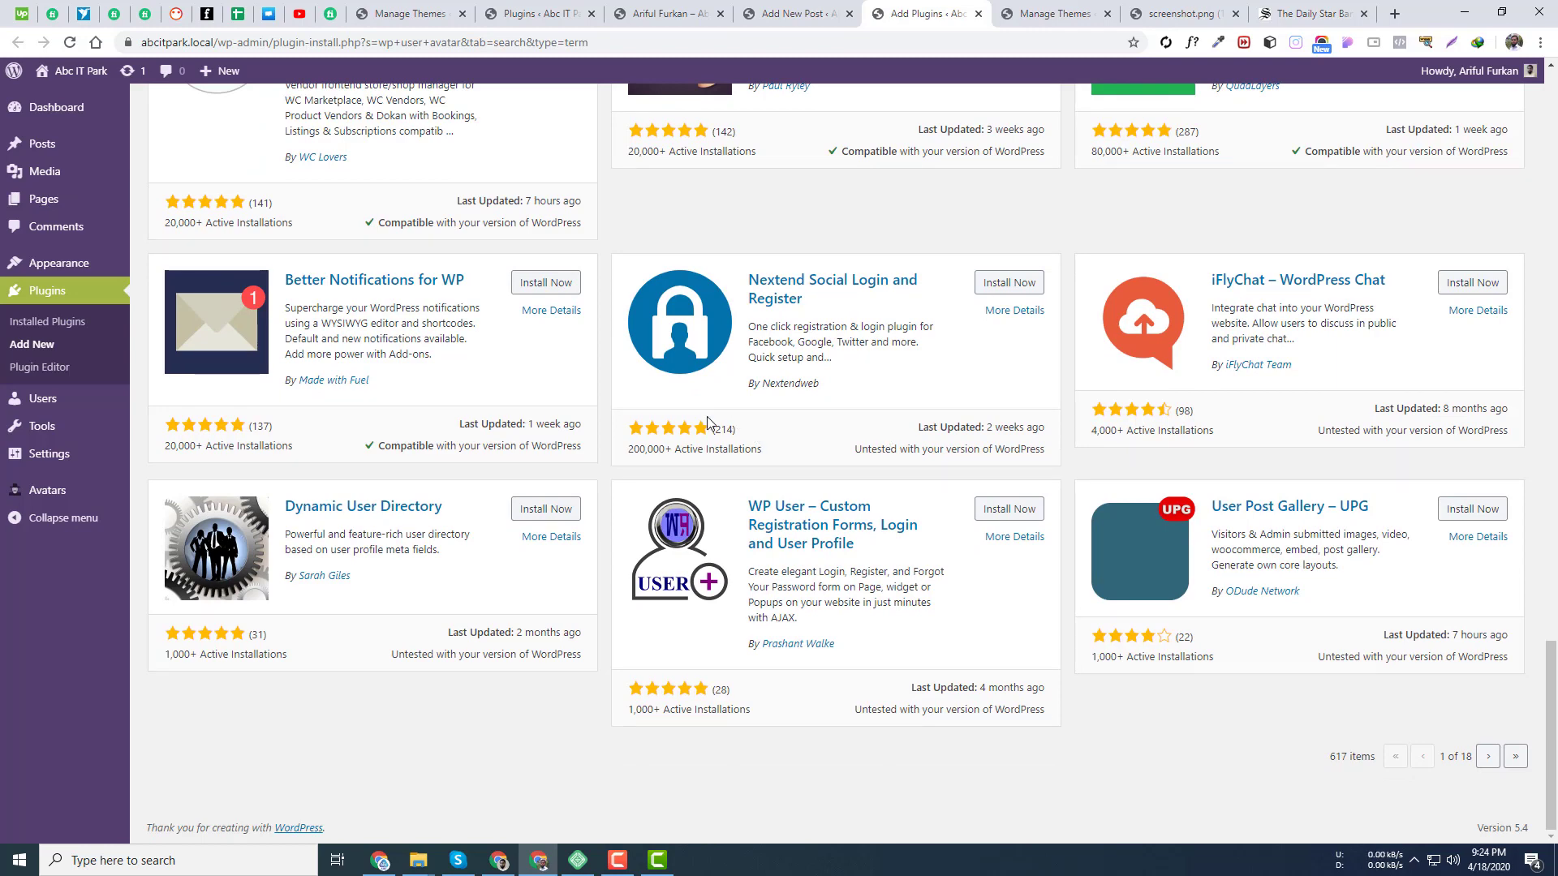
pyautogui.scroll(10, 572, 347)
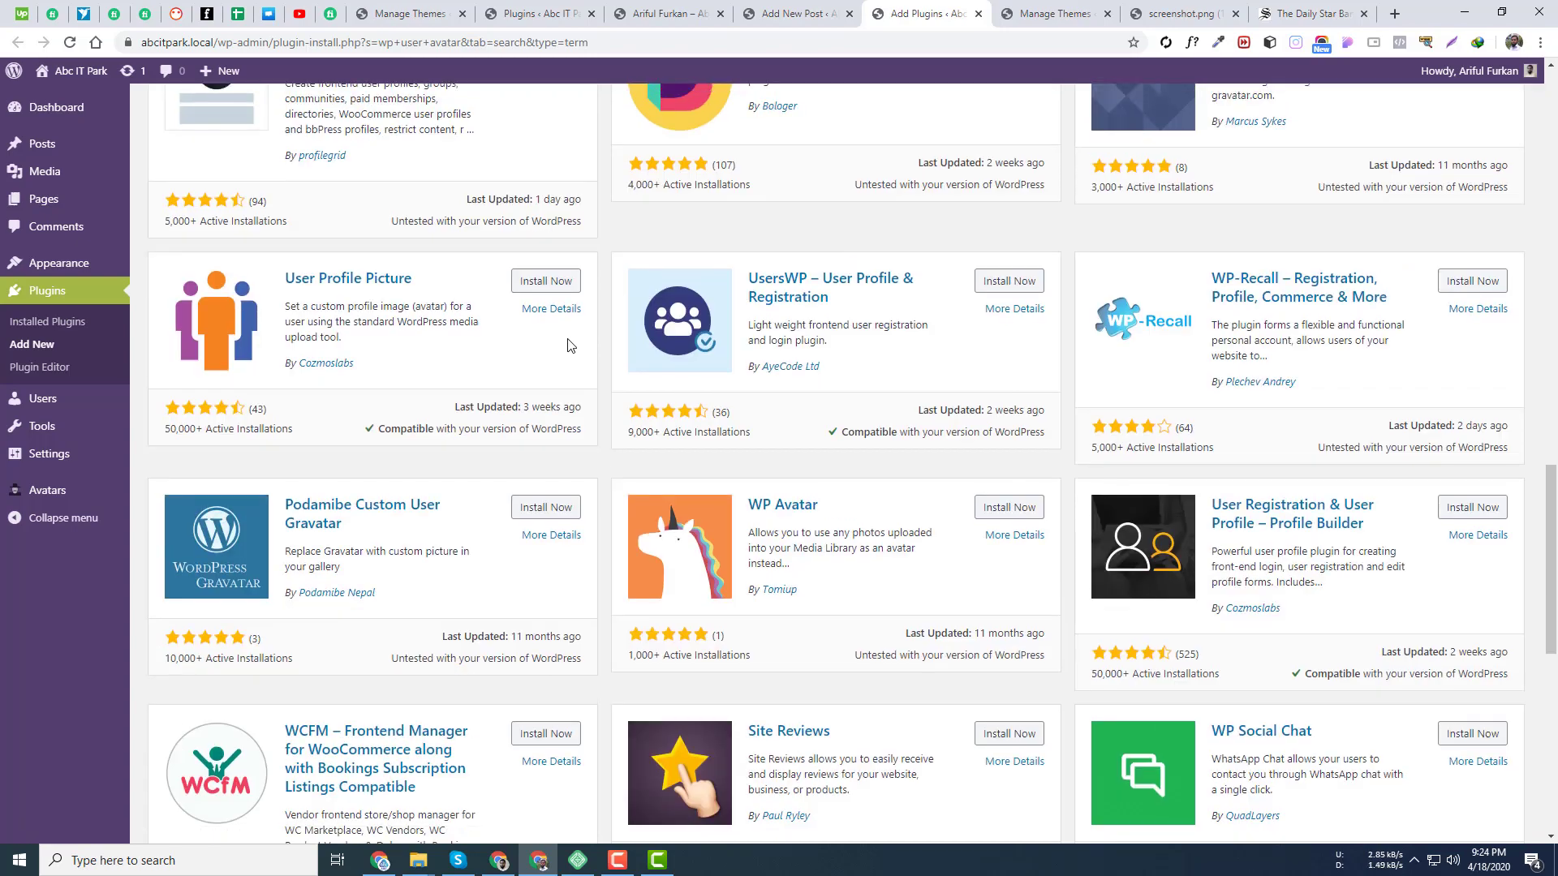
pyautogui.scroll(12, 568, 344)
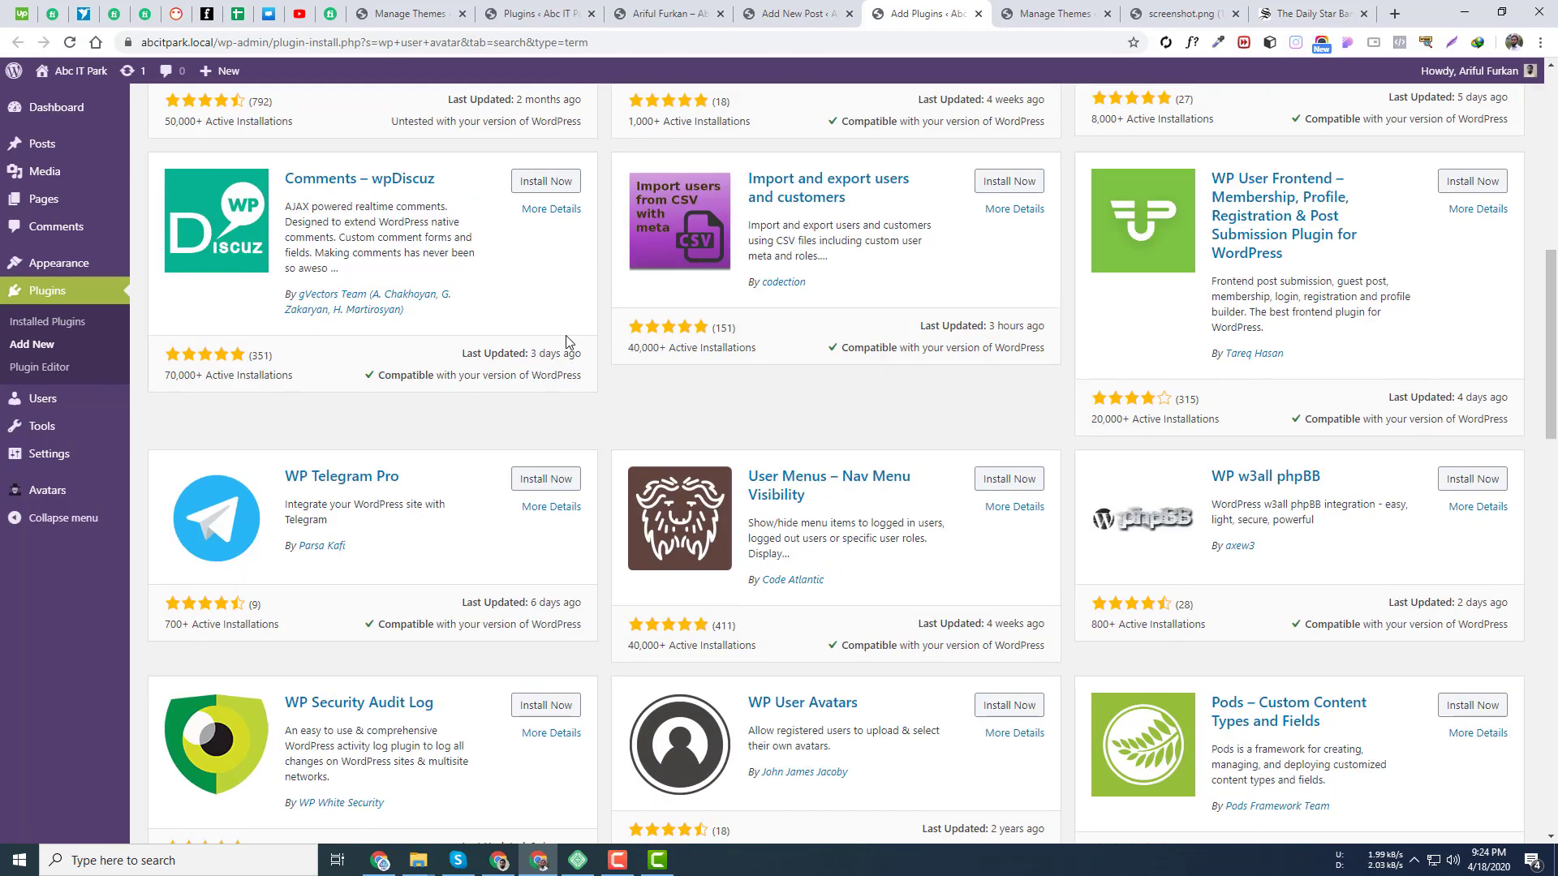
pyautogui.scroll(5, 568, 335)
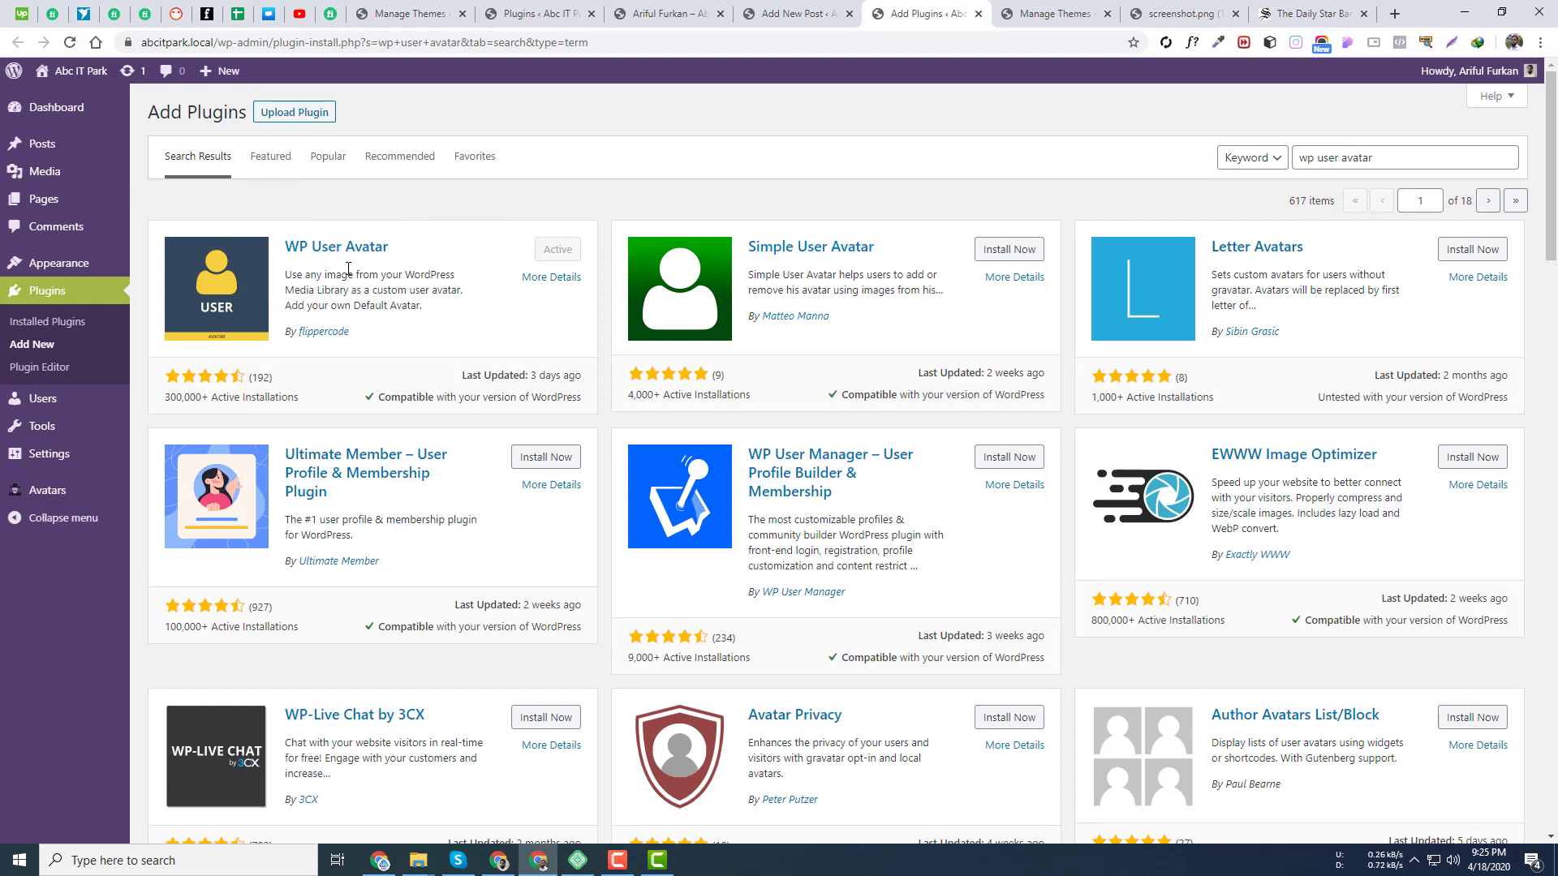
pyautogui.scroll(-3, 1027, 363)
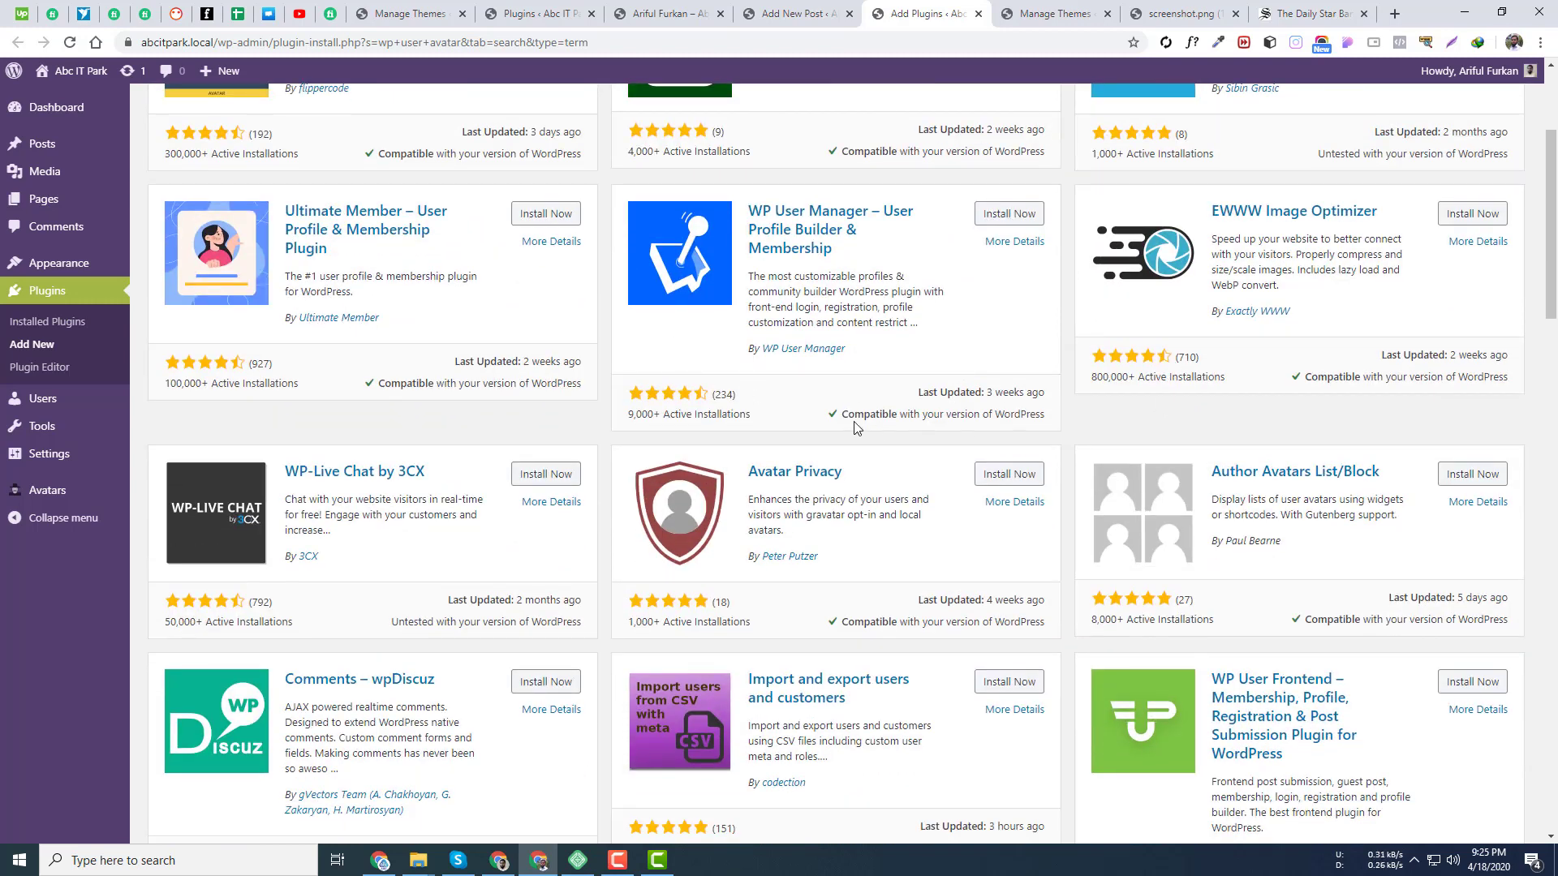
pyautogui.scroll(-4, 694, 422)
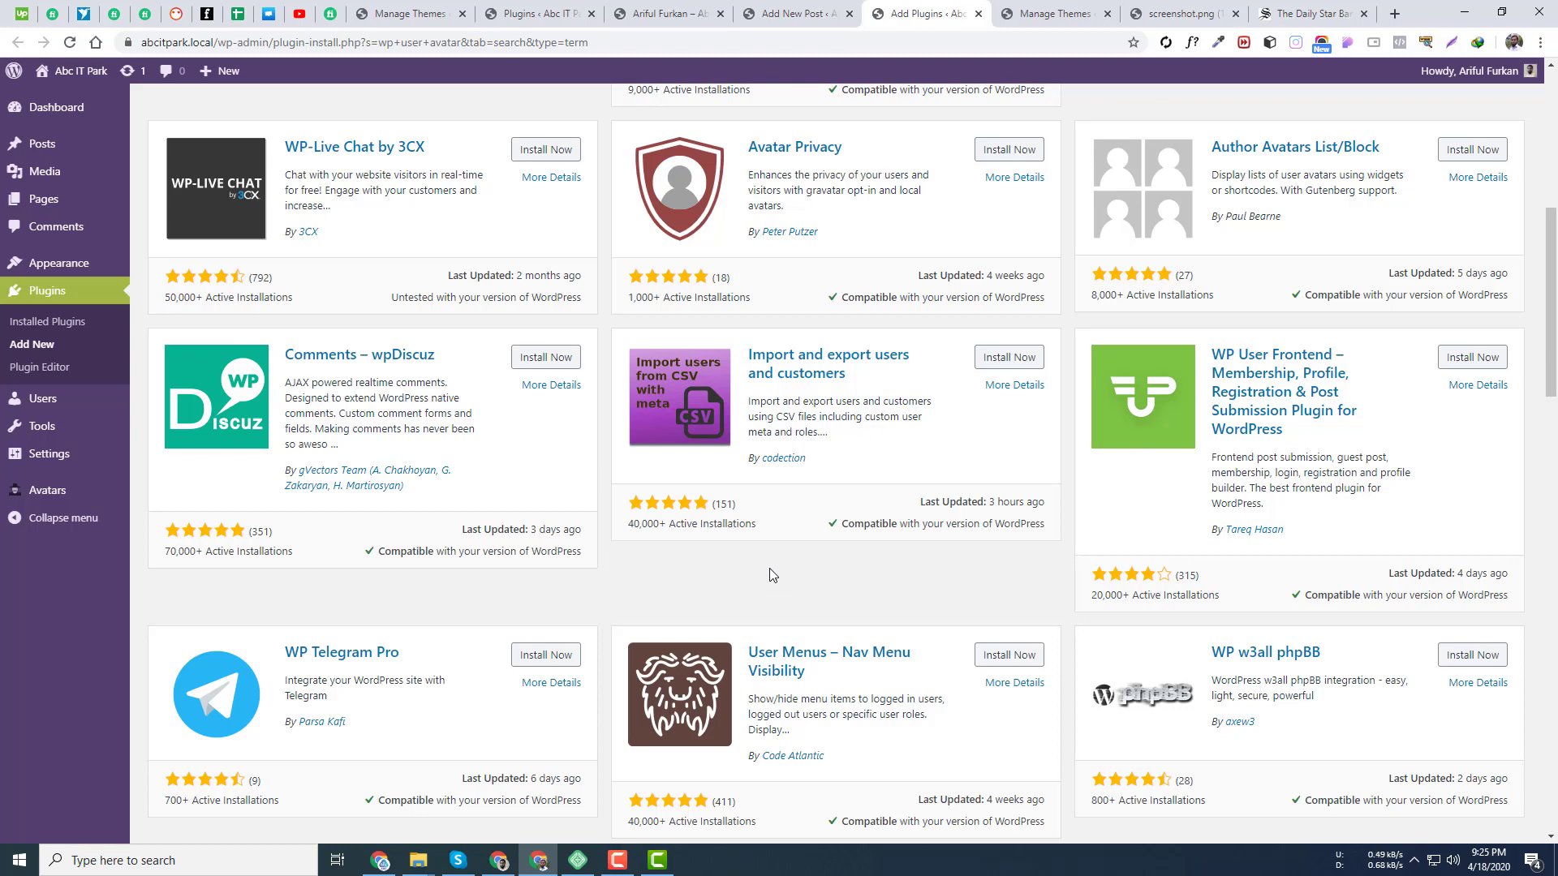
pyautogui.scroll(-4, 770, 567)
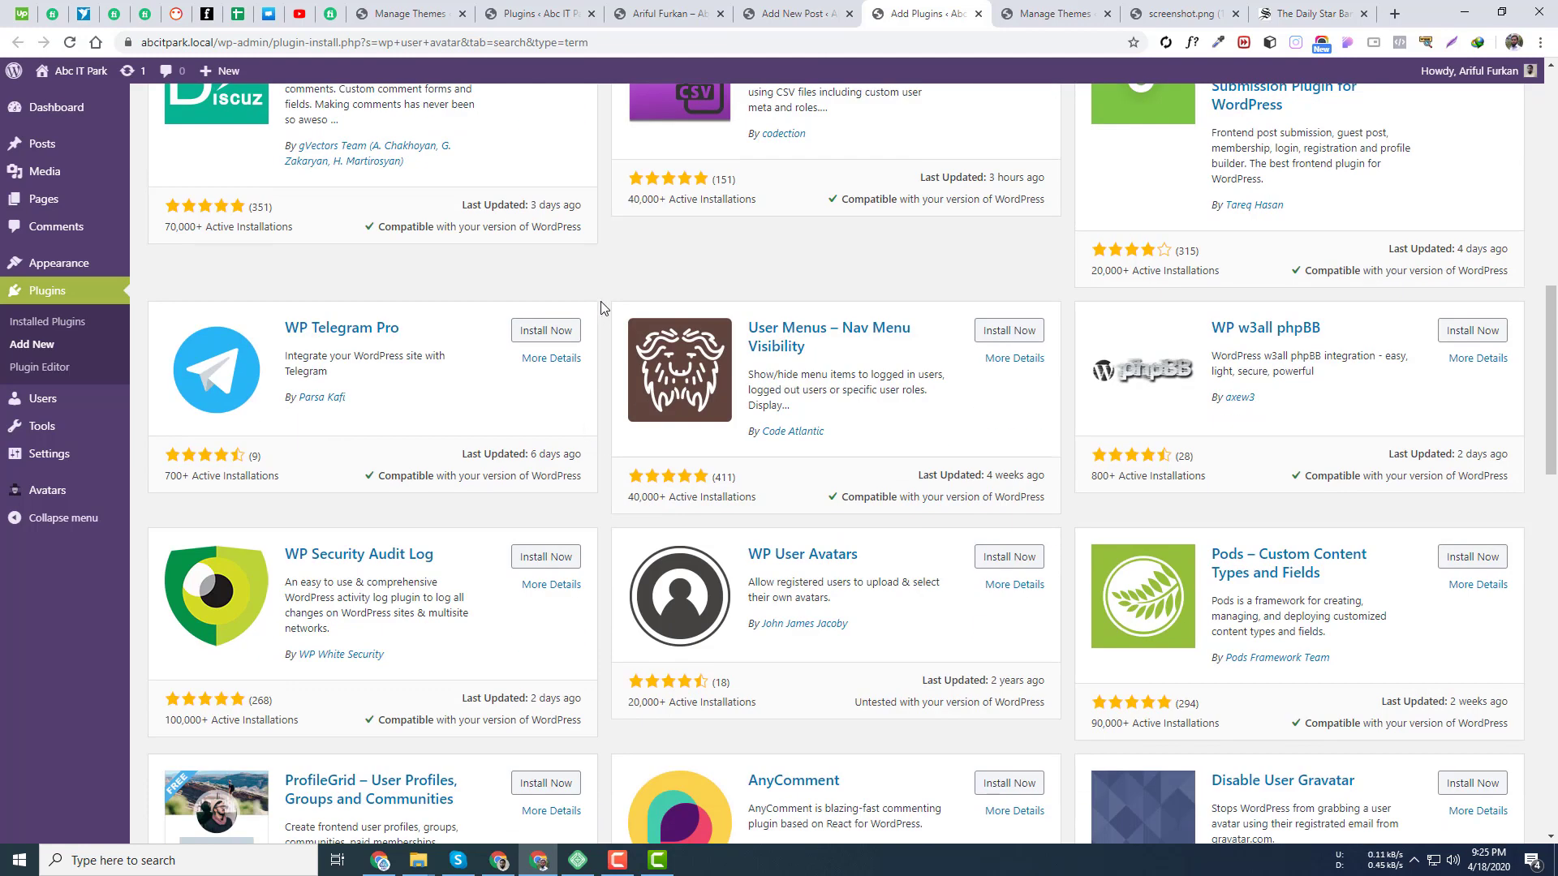
pyautogui.scroll(-5, 607, 341)
pyautogui.scroll(-8, 612, 373)
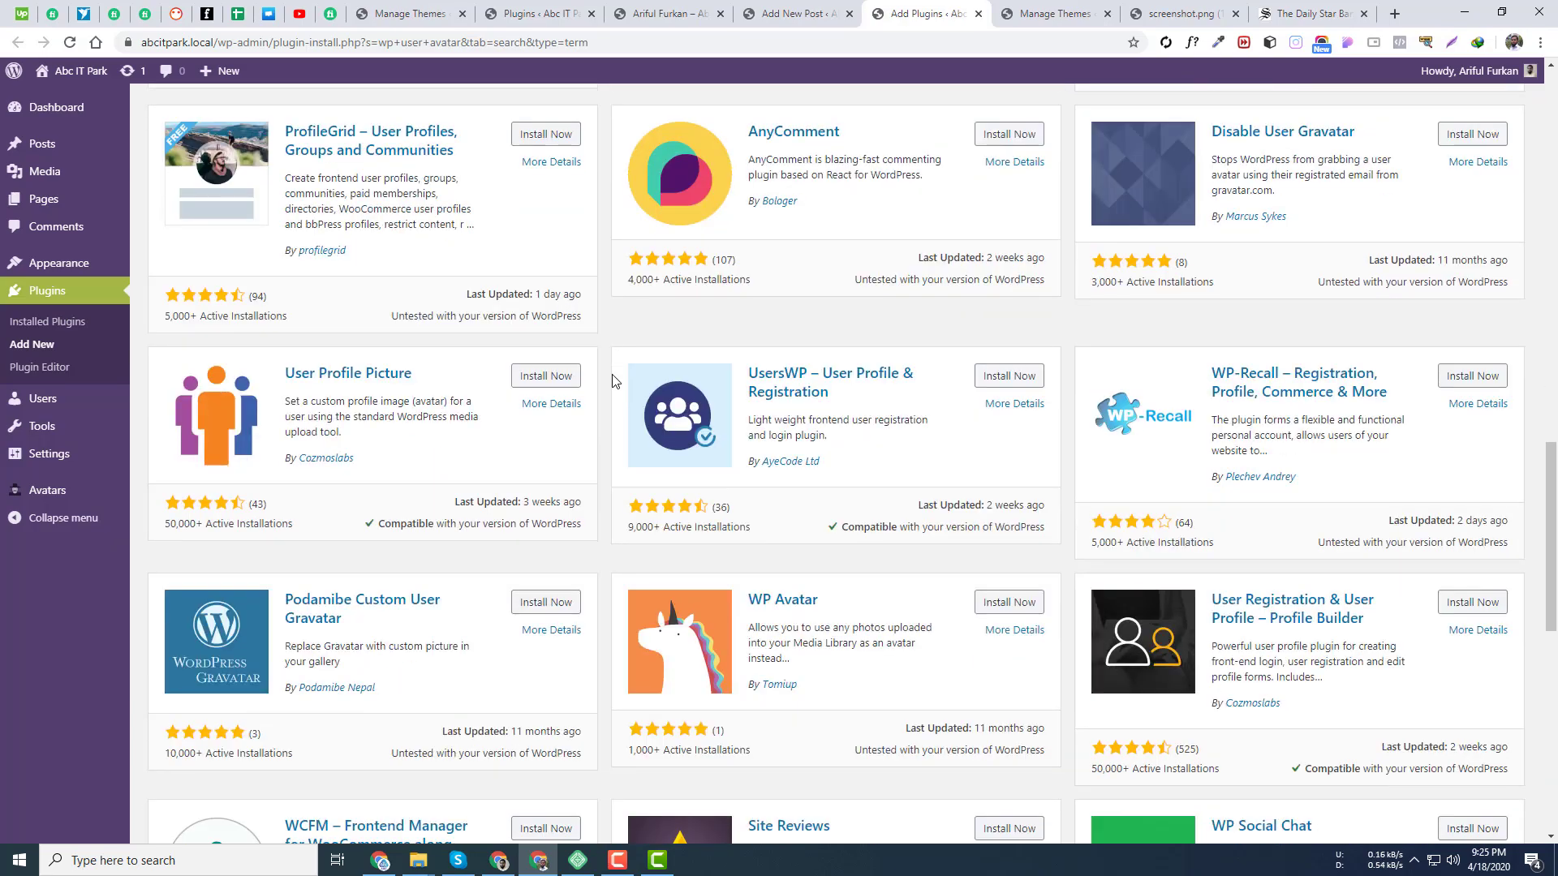
pyautogui.scroll(20, 612, 373)
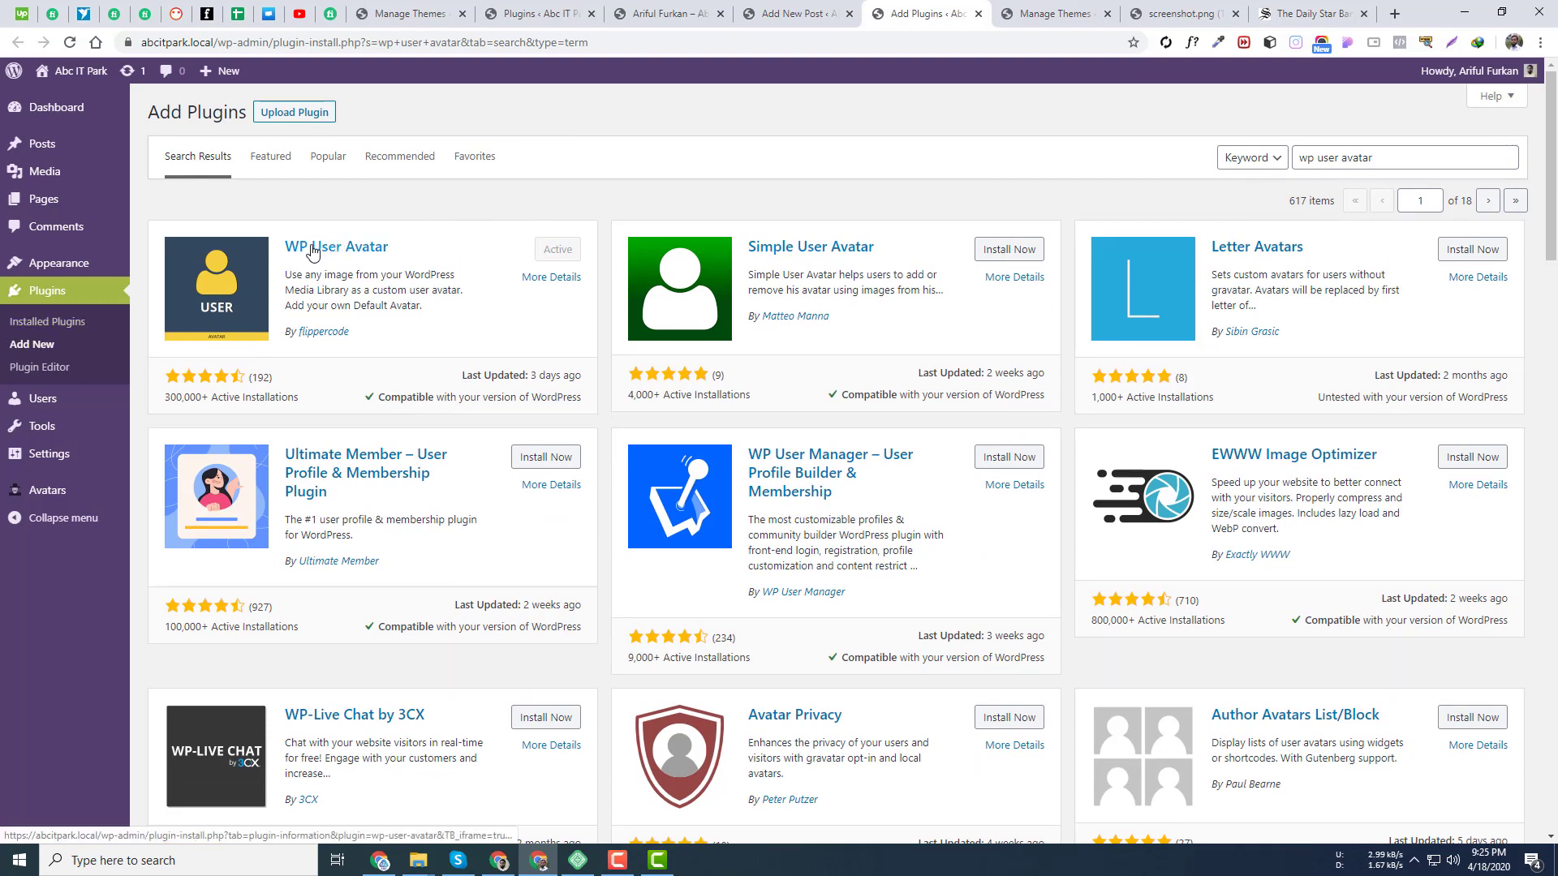
# - Search the plugin directory by keyword for "contact form" and browse the matching plugins
pyautogui.tripleClick(1334, 159)
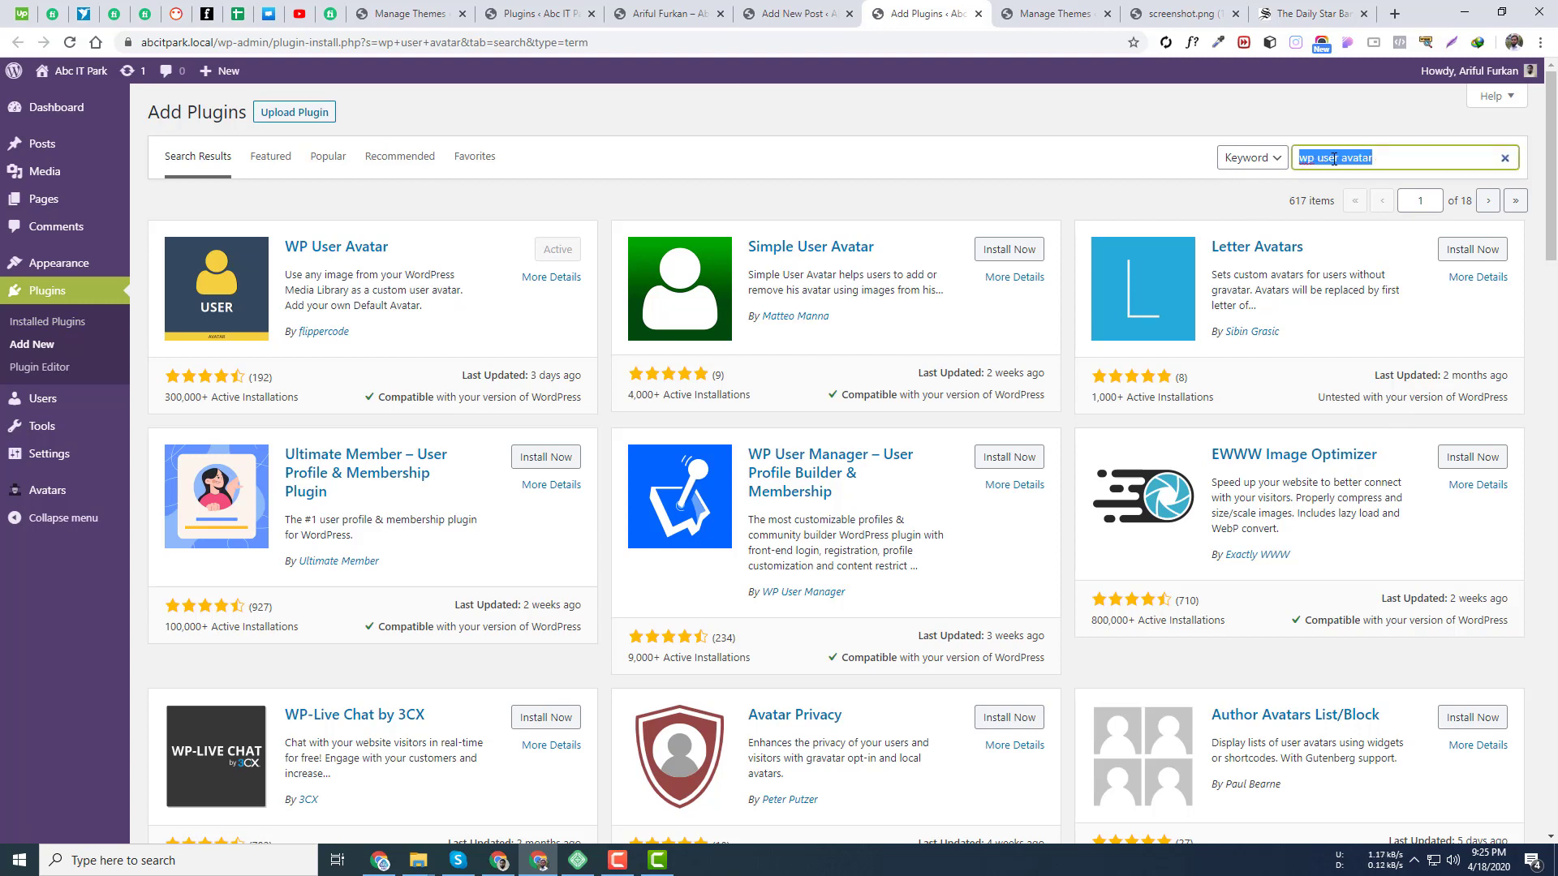
pyautogui.doubleClick(1334, 159)
pyautogui.tripleClick(1322, 159)
pyautogui.write('contact form')
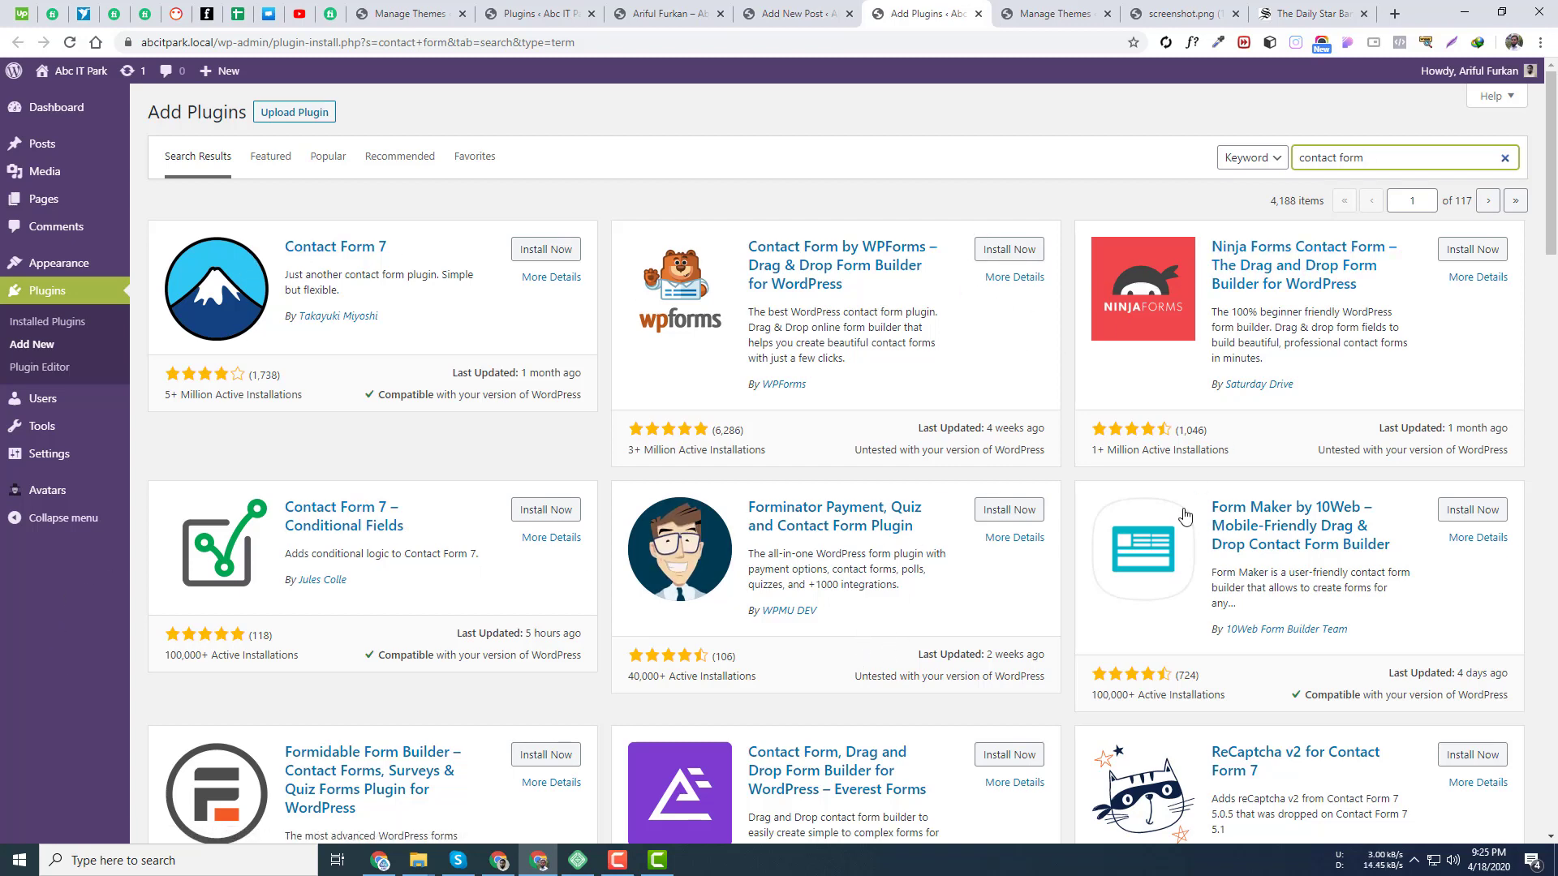
pyautogui.scroll(-4, 1185, 516)
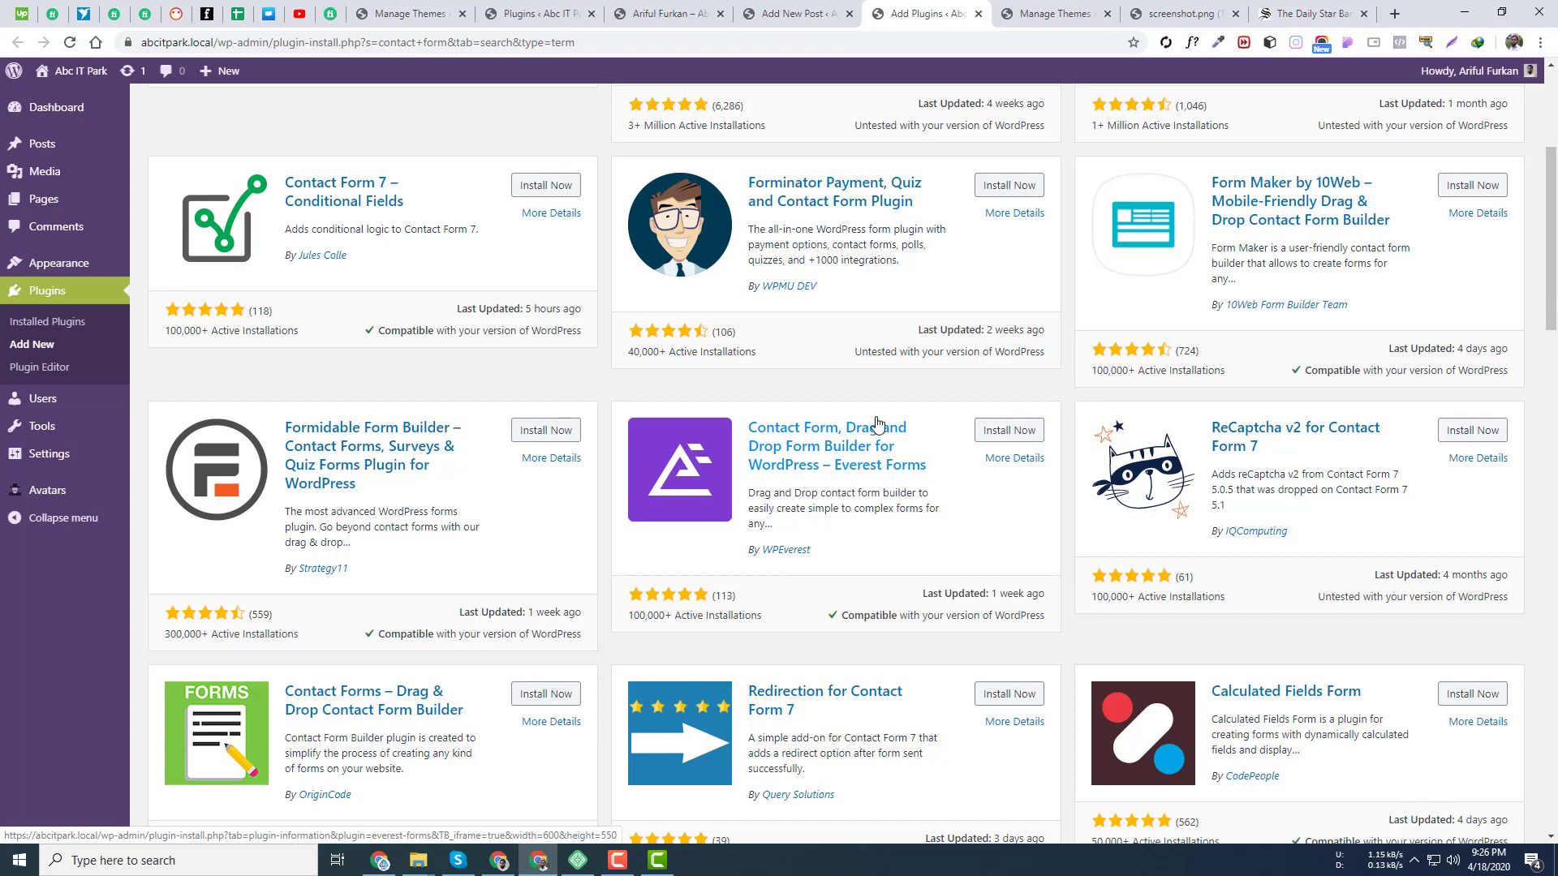
pyautogui.scroll(4, 876, 422)
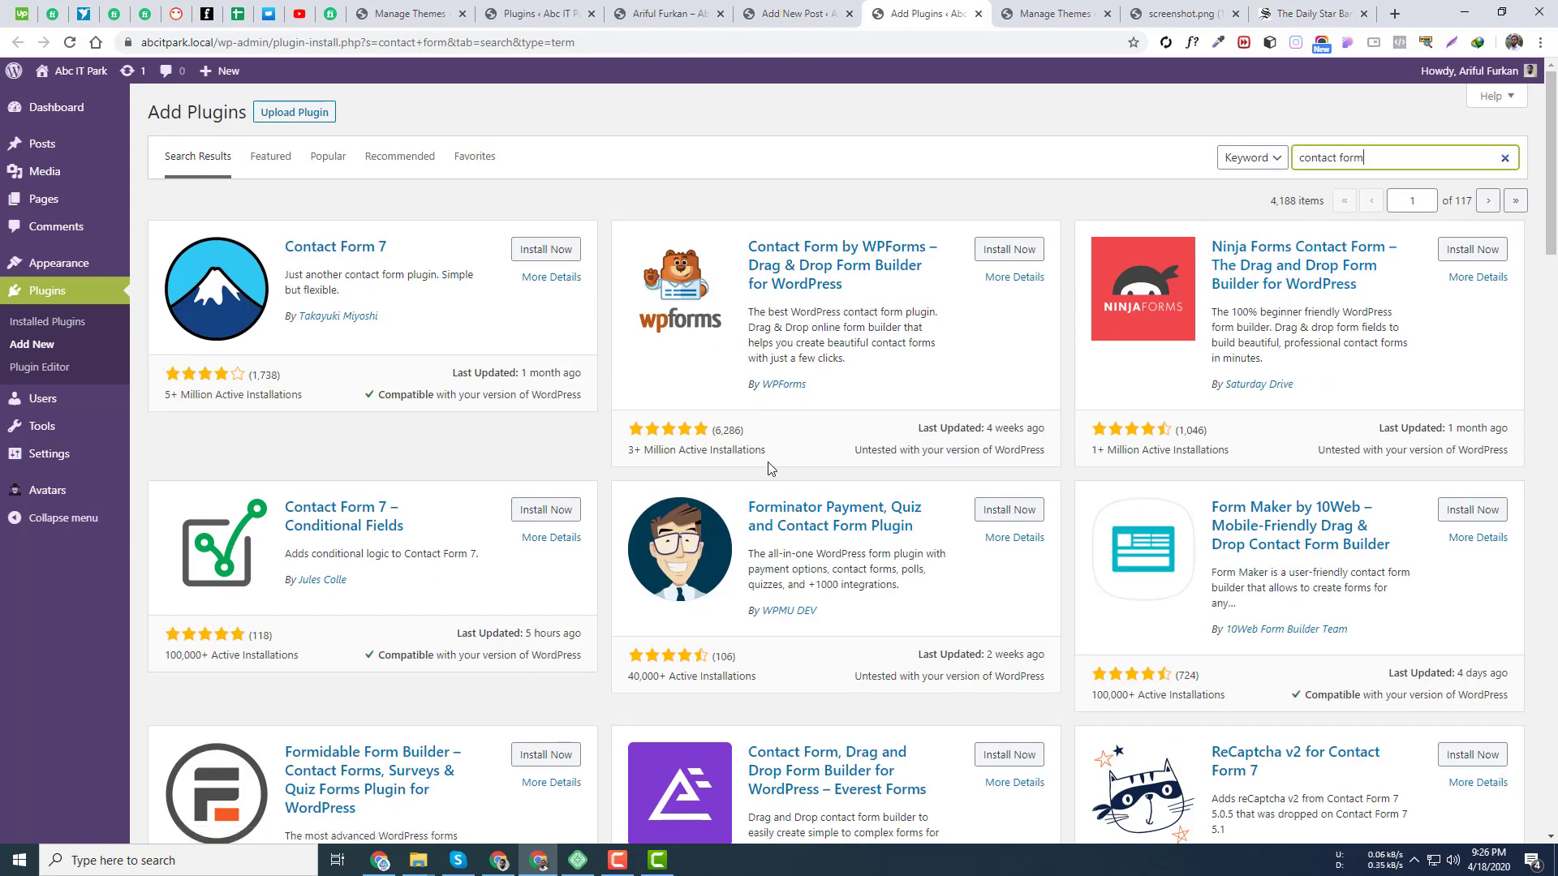
pyautogui.scroll(-9, 769, 468)
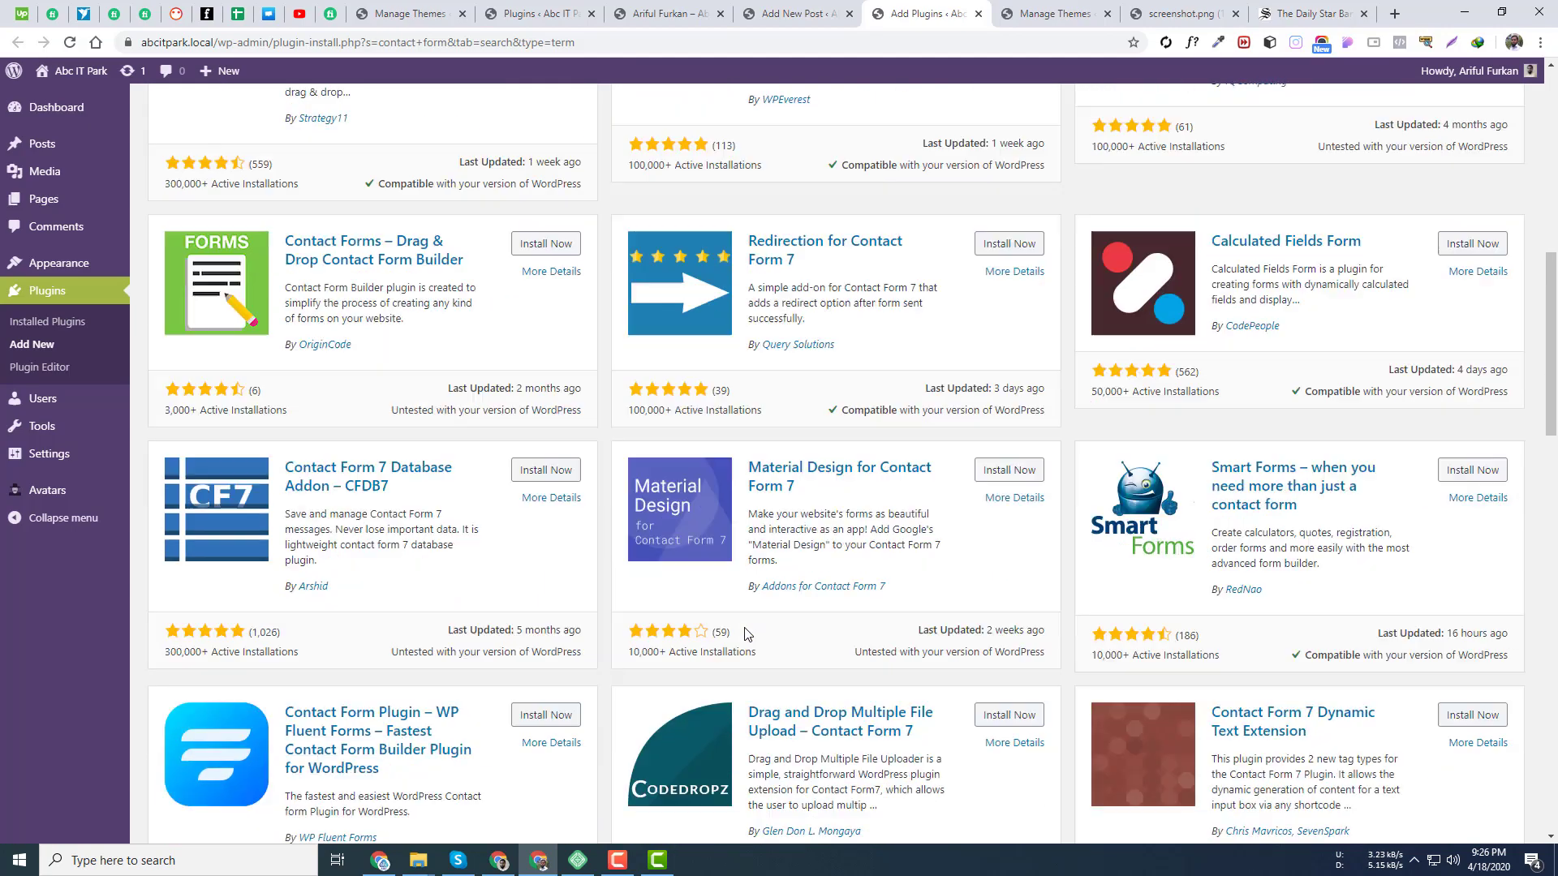
pyautogui.scroll(-10, 747, 634)
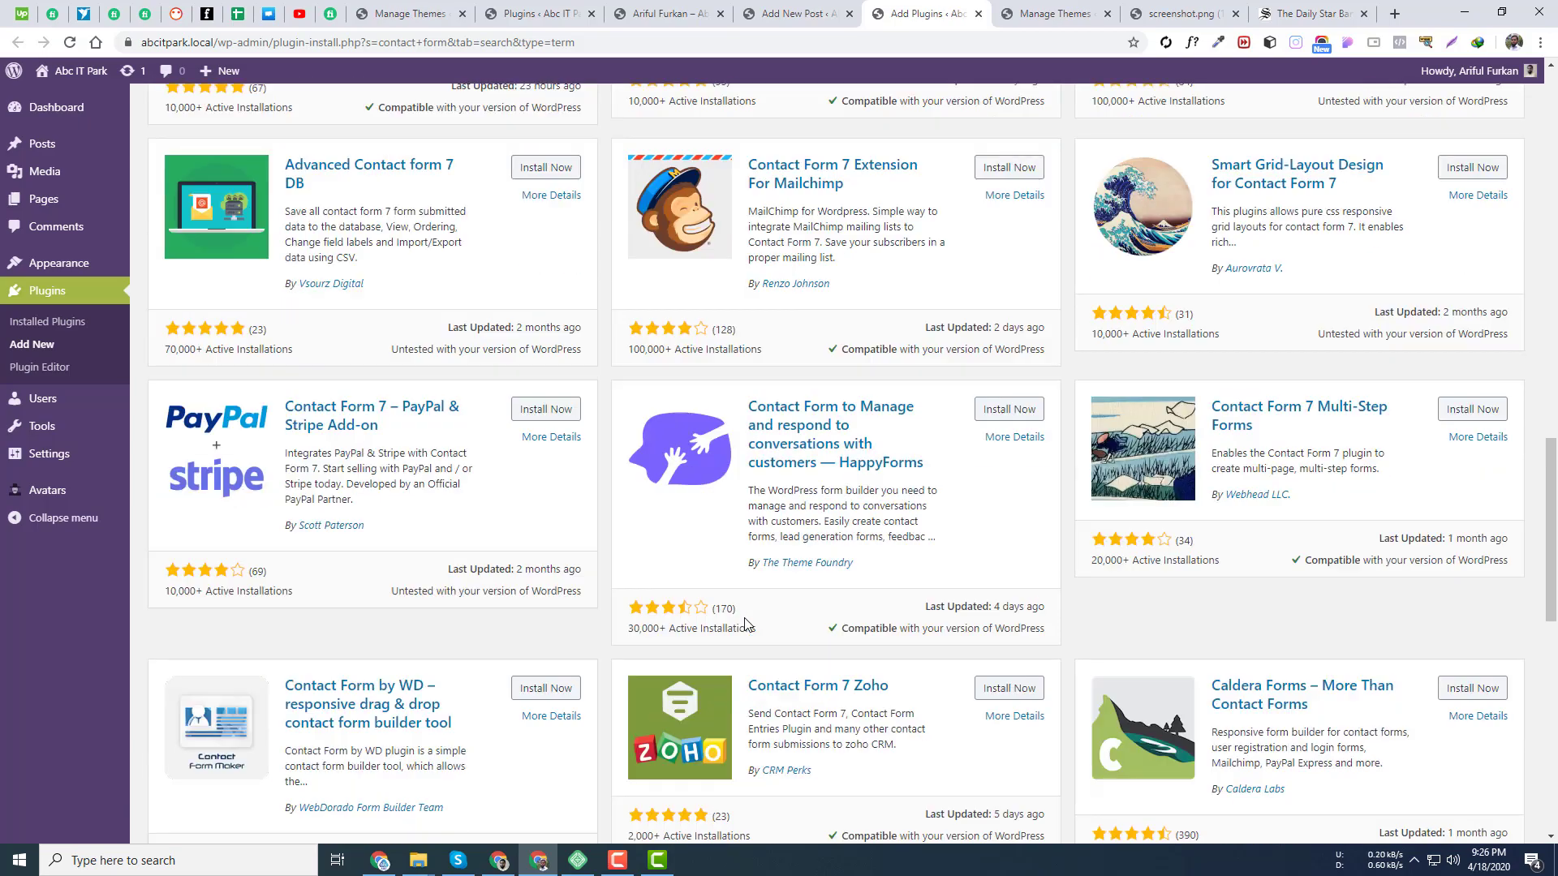
pyautogui.scroll(-1, 745, 622)
pyautogui.scroll(20, 610, 248)
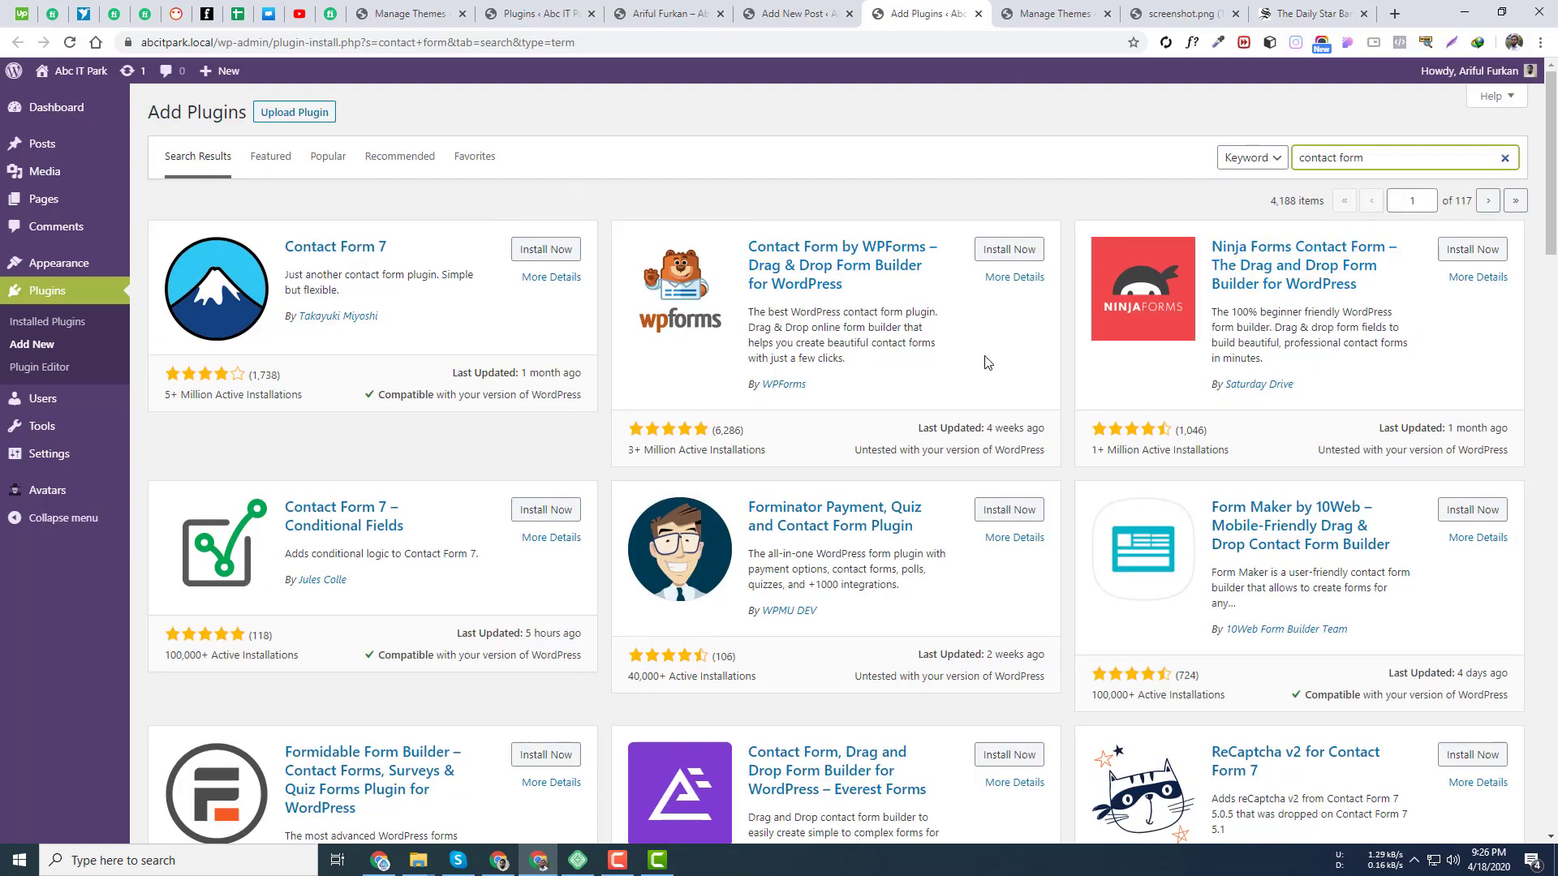
# - Review the details of Contact Form by WPForms, open its WordPress.org plugin page, and return to the search results
pyautogui.click(1016, 278)
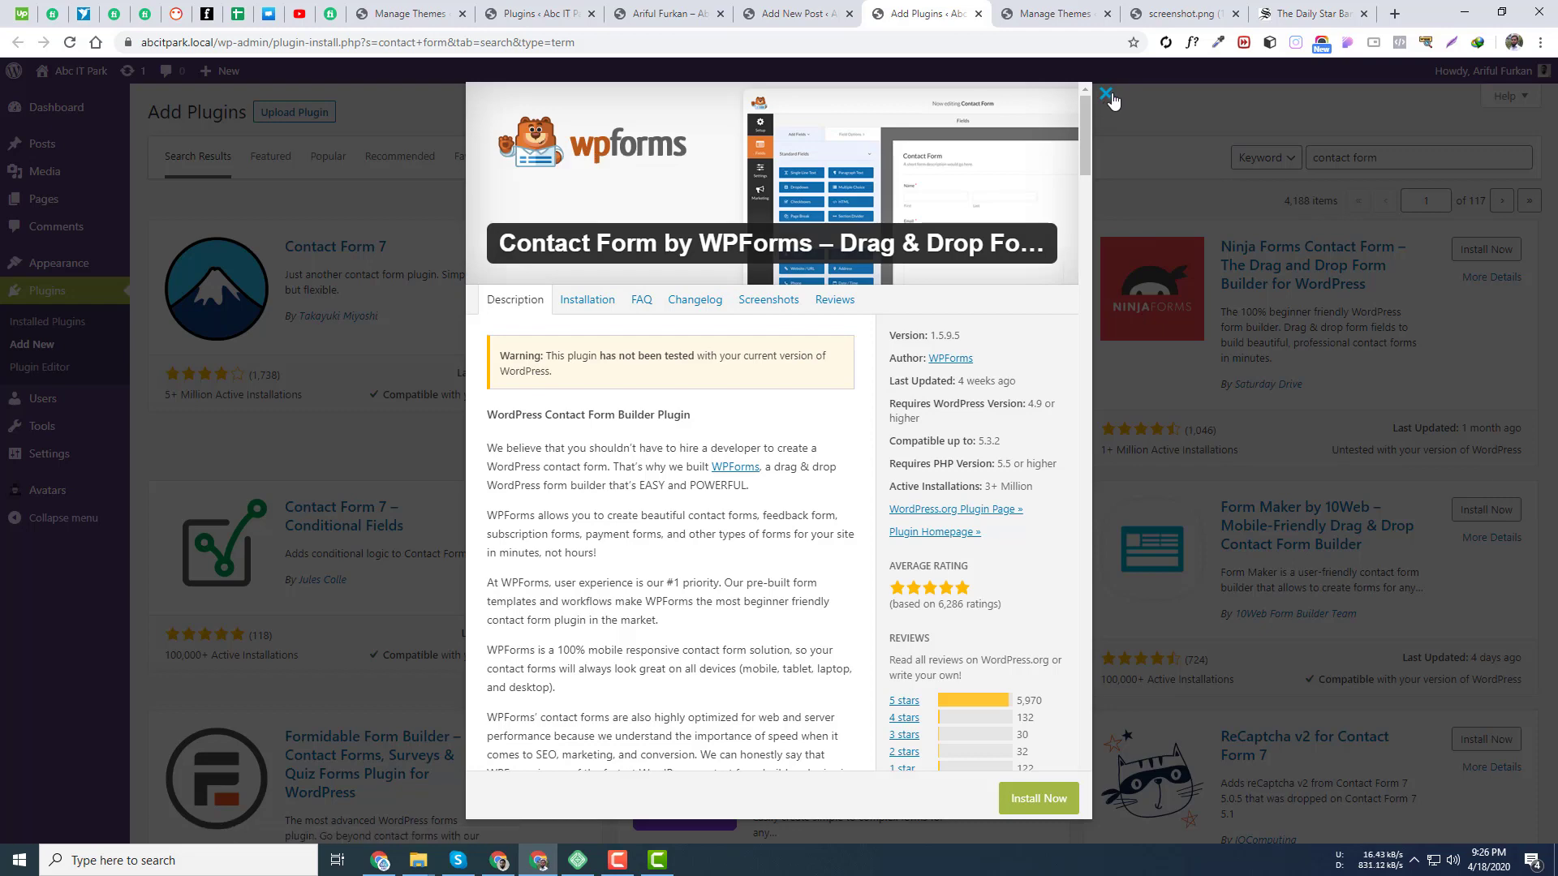
pyautogui.click(1105, 94)
pyautogui.click(1014, 277)
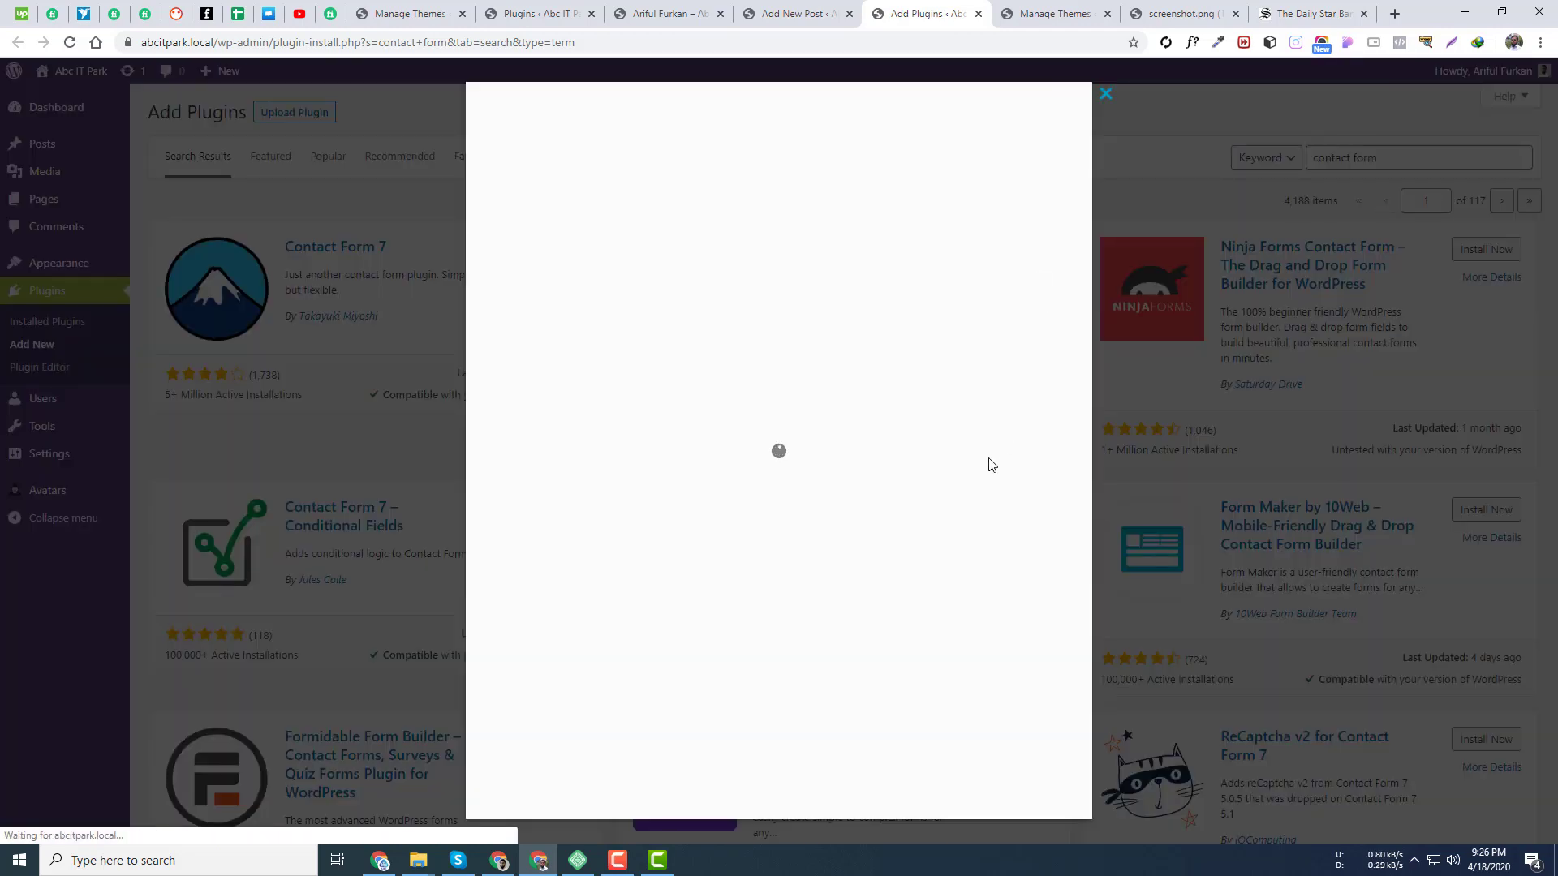
pyautogui.click(958, 510)
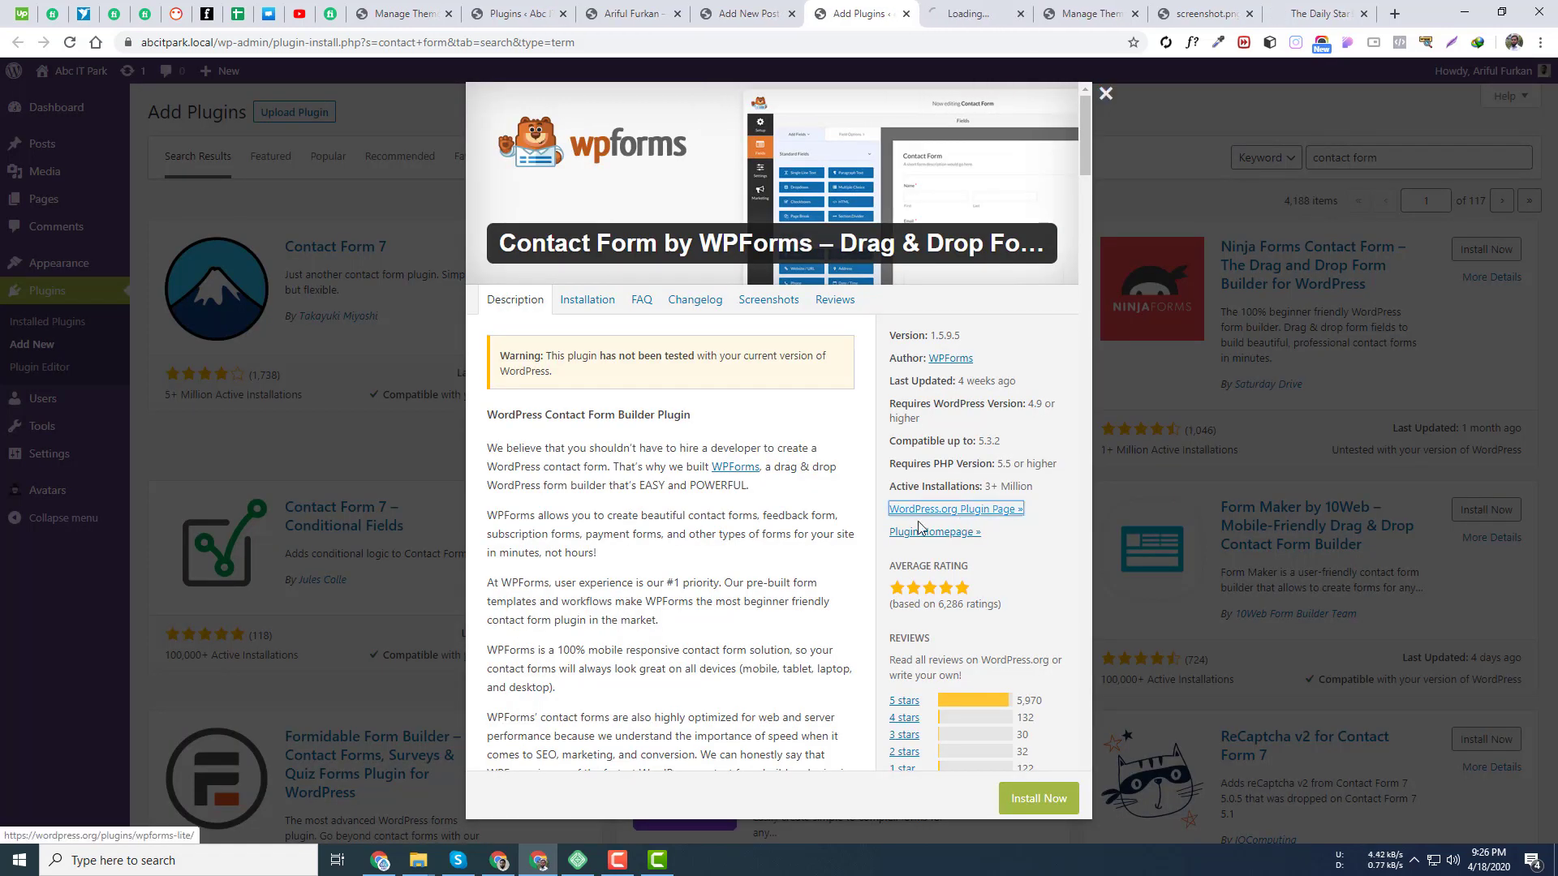
pyautogui.click(967, 12)
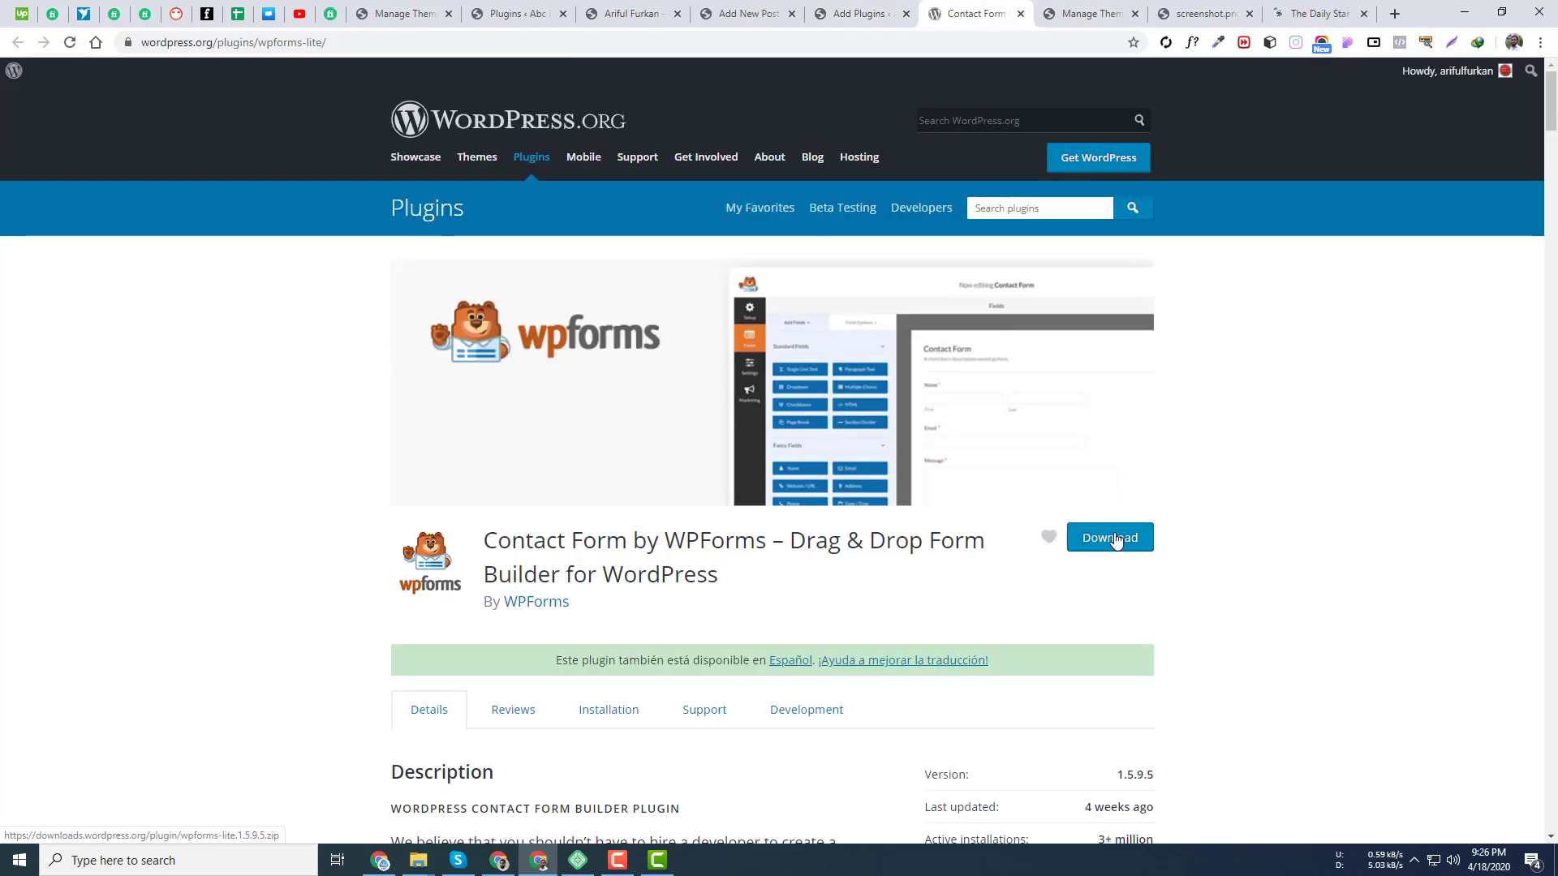
pyautogui.click(860, 13)
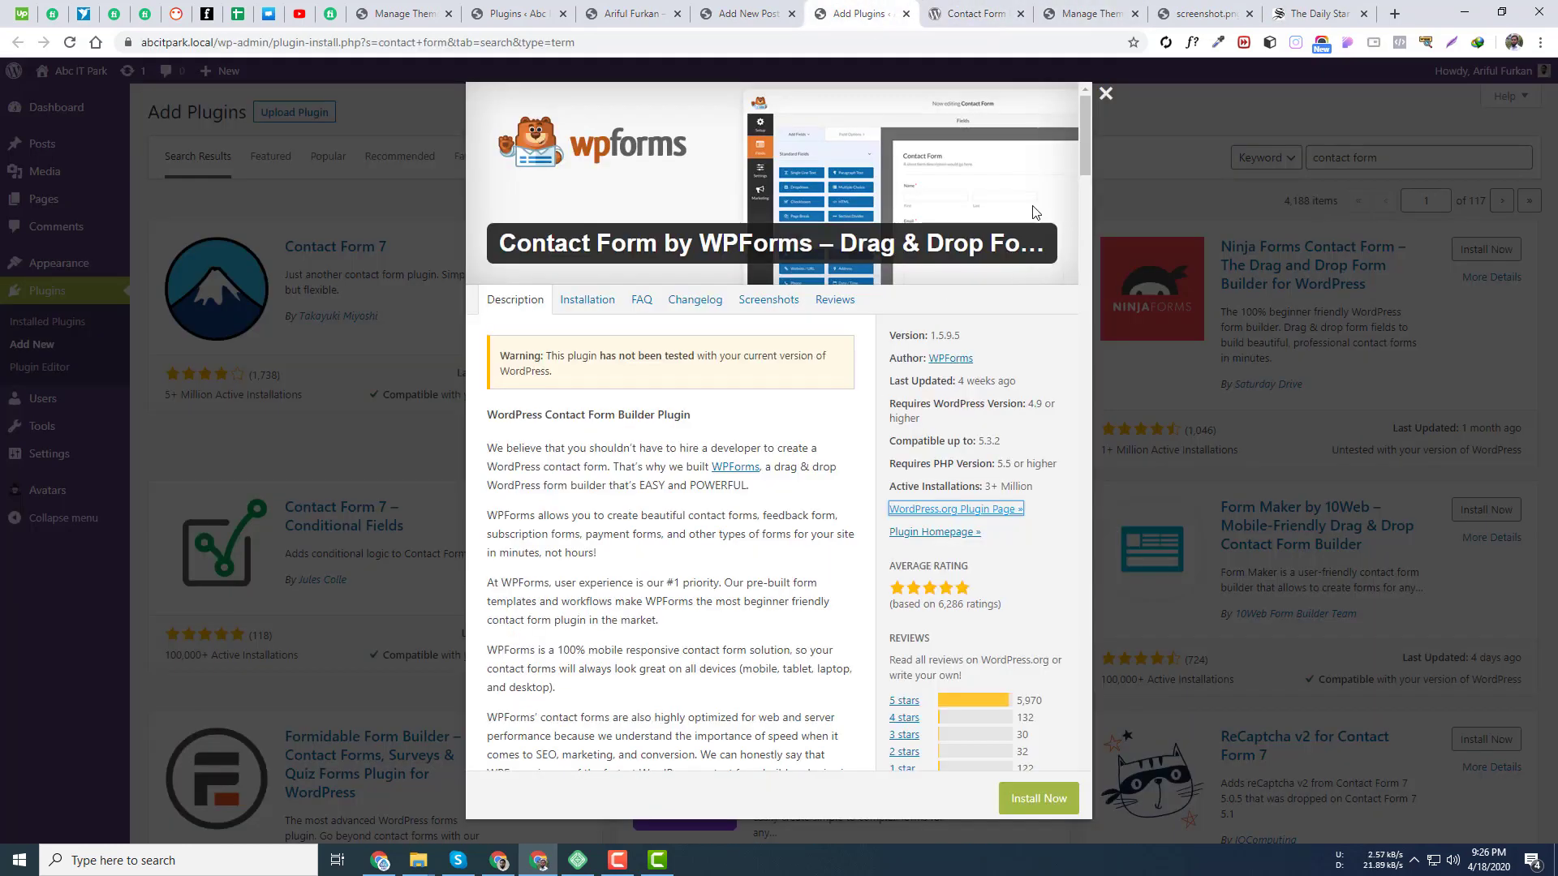
pyautogui.click(1104, 91)
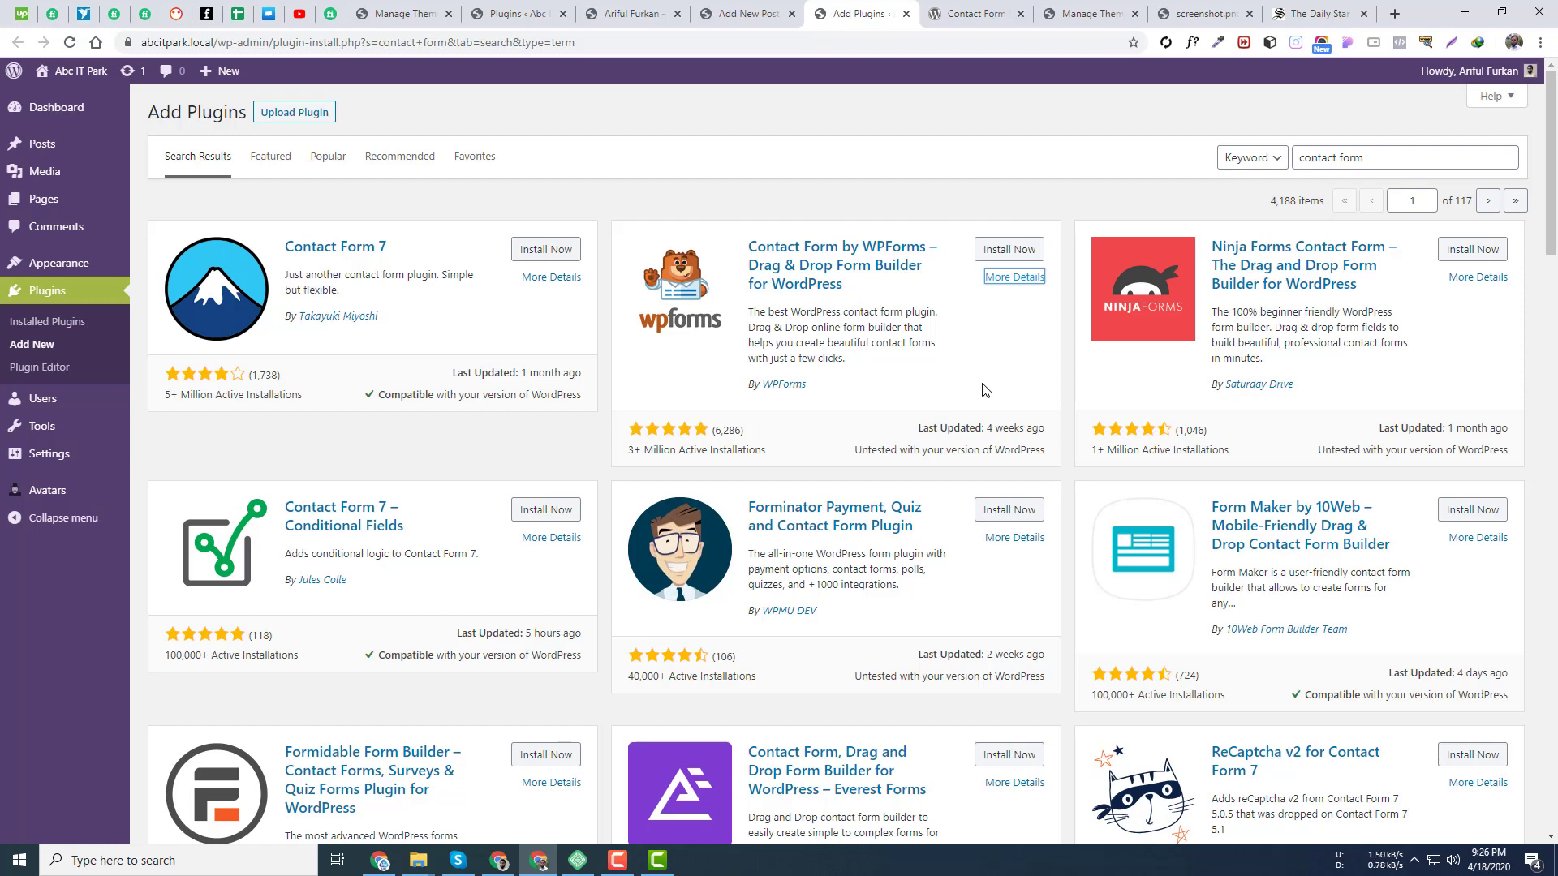
# - Browse further down the contact form search results, comparing the plugins' ratings, installations and compatibility
pyautogui.click(976, 14)
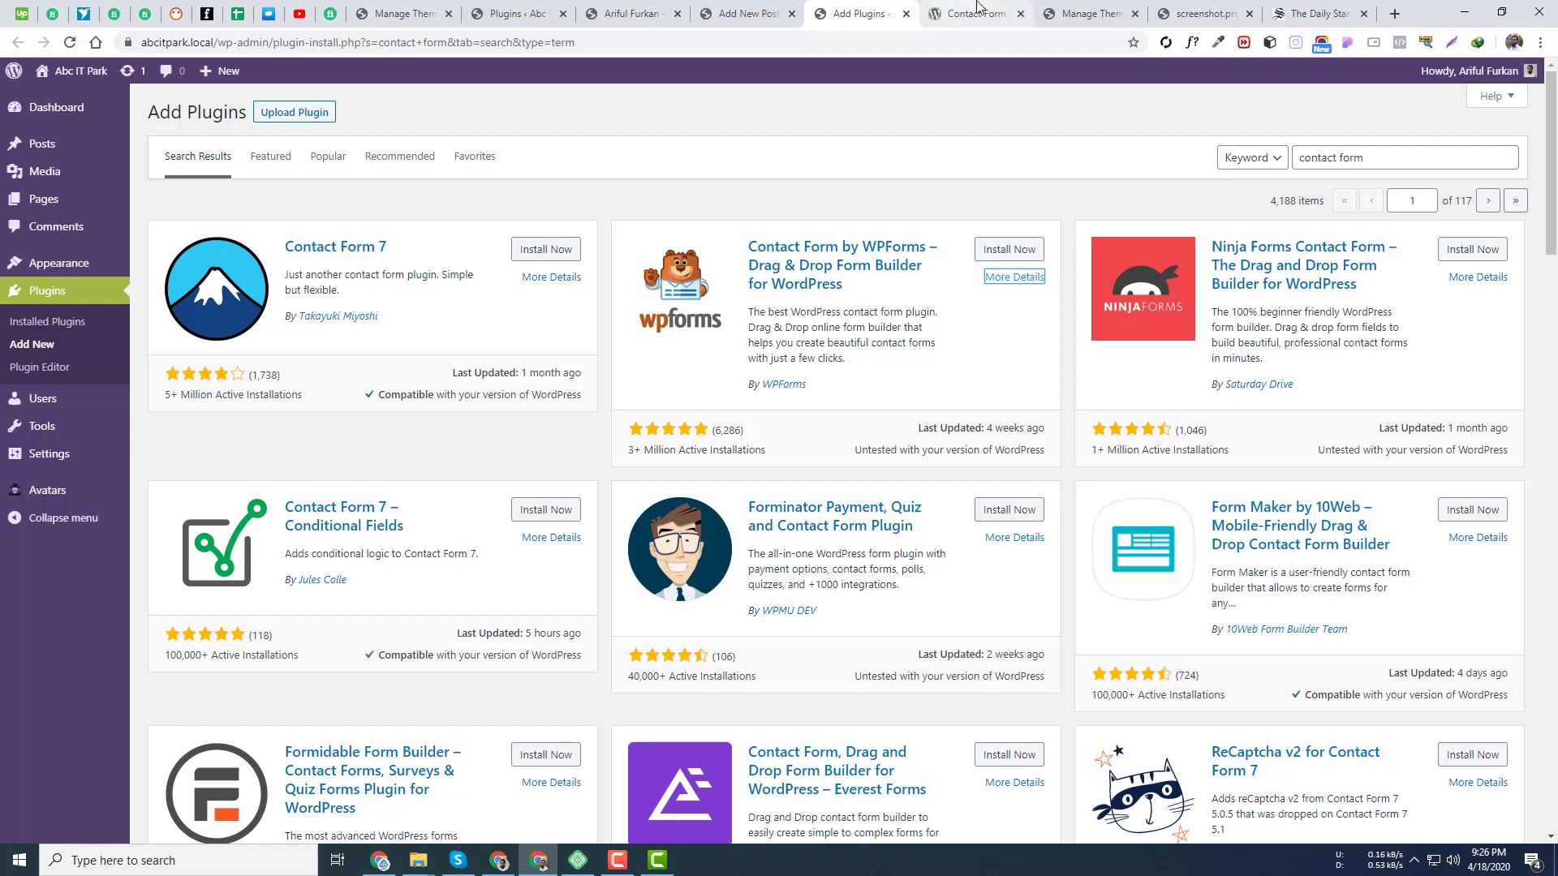
pyautogui.click(858, 14)
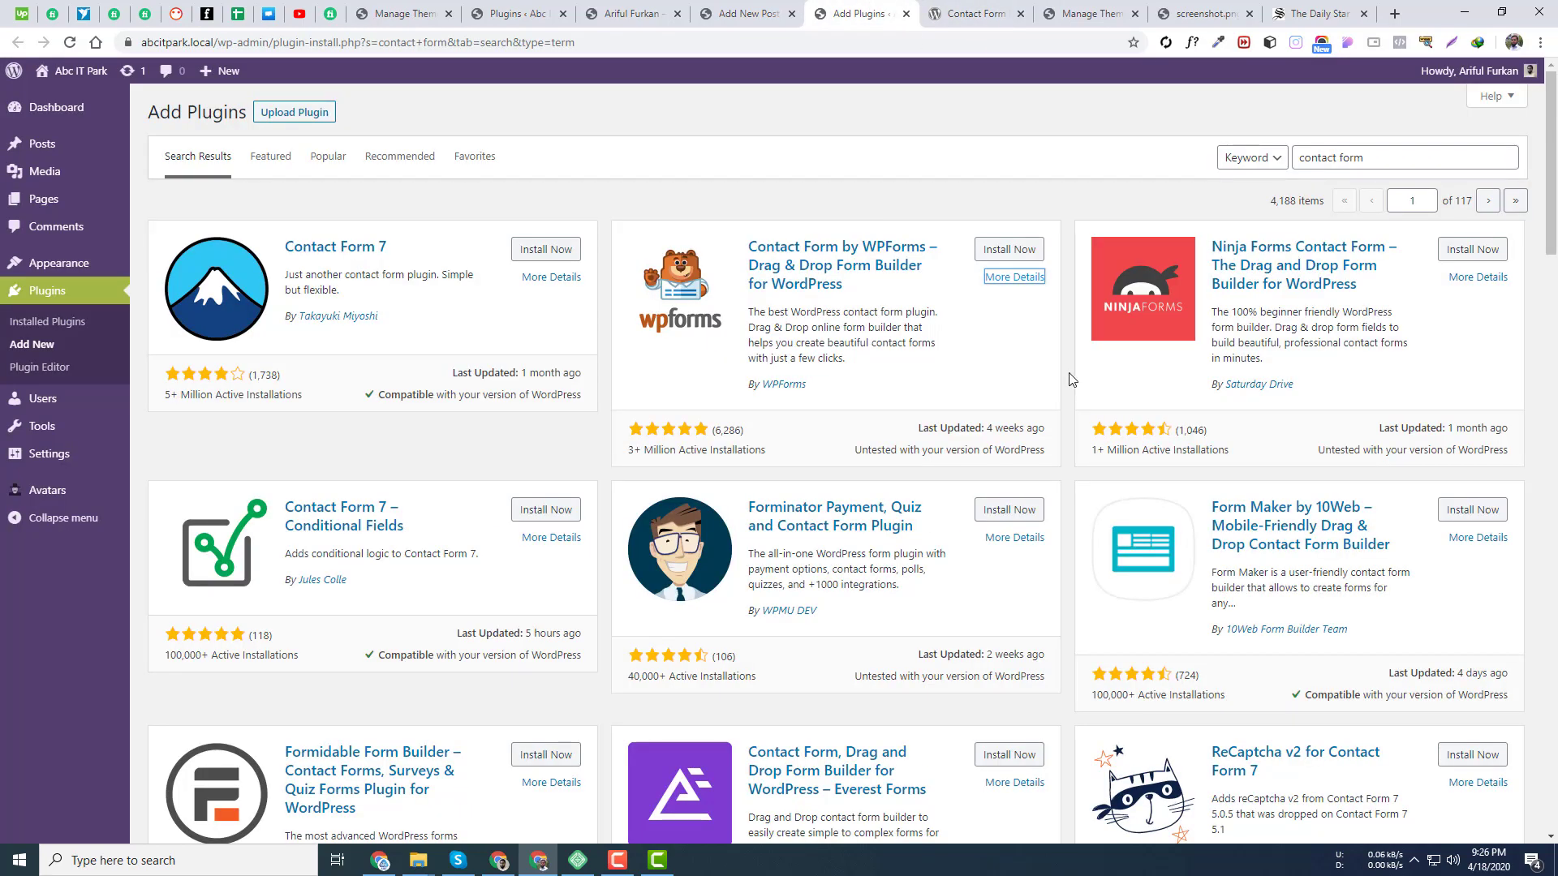
pyautogui.scroll(-15, 896, 318)
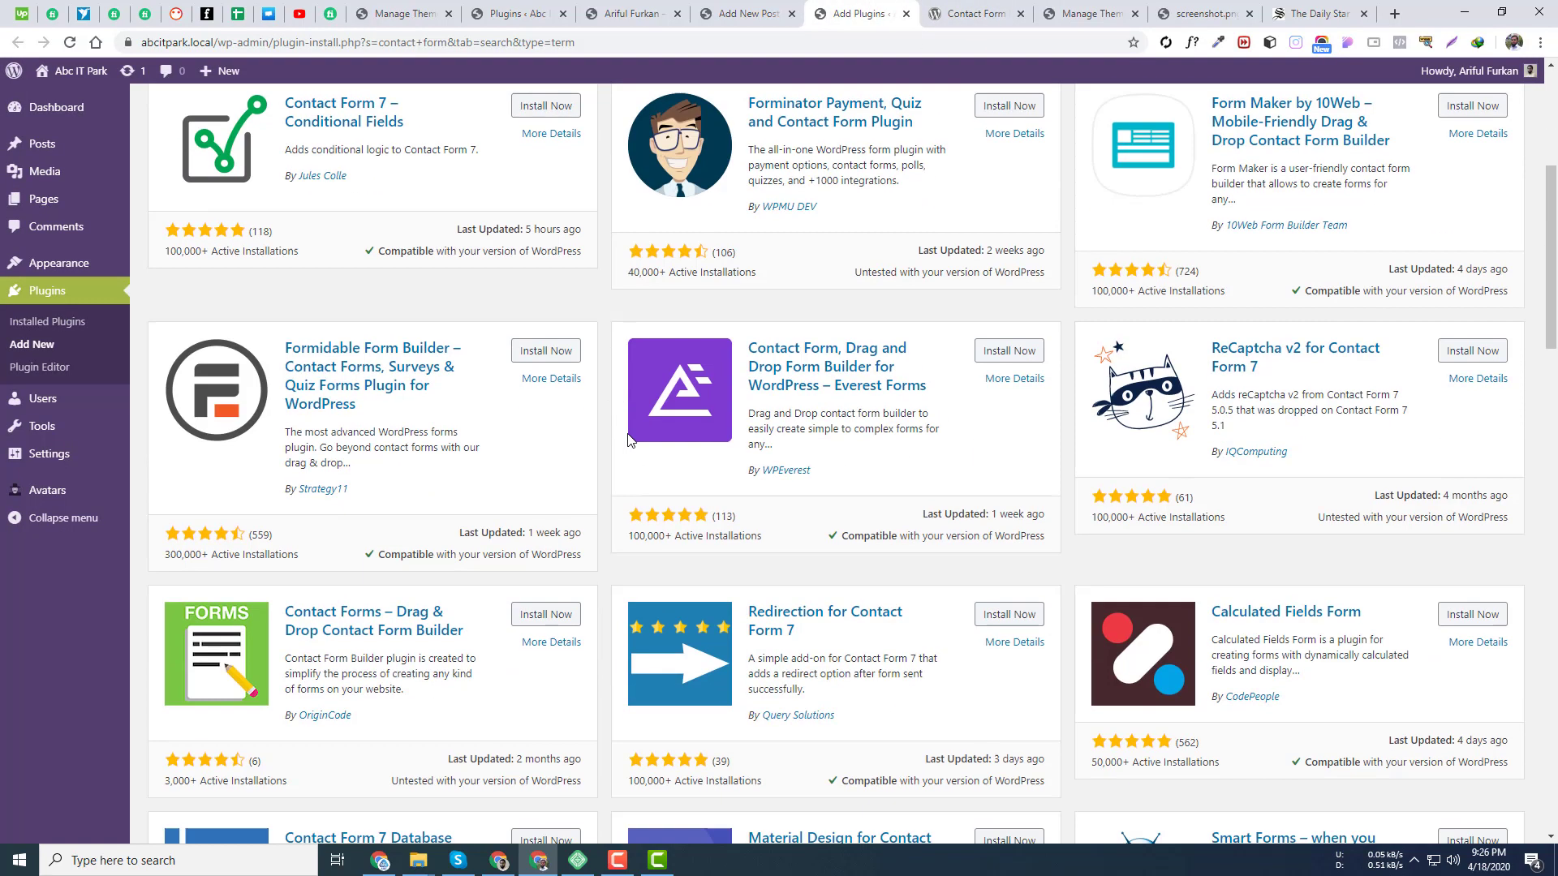
pyautogui.scroll(-10, 733, 427)
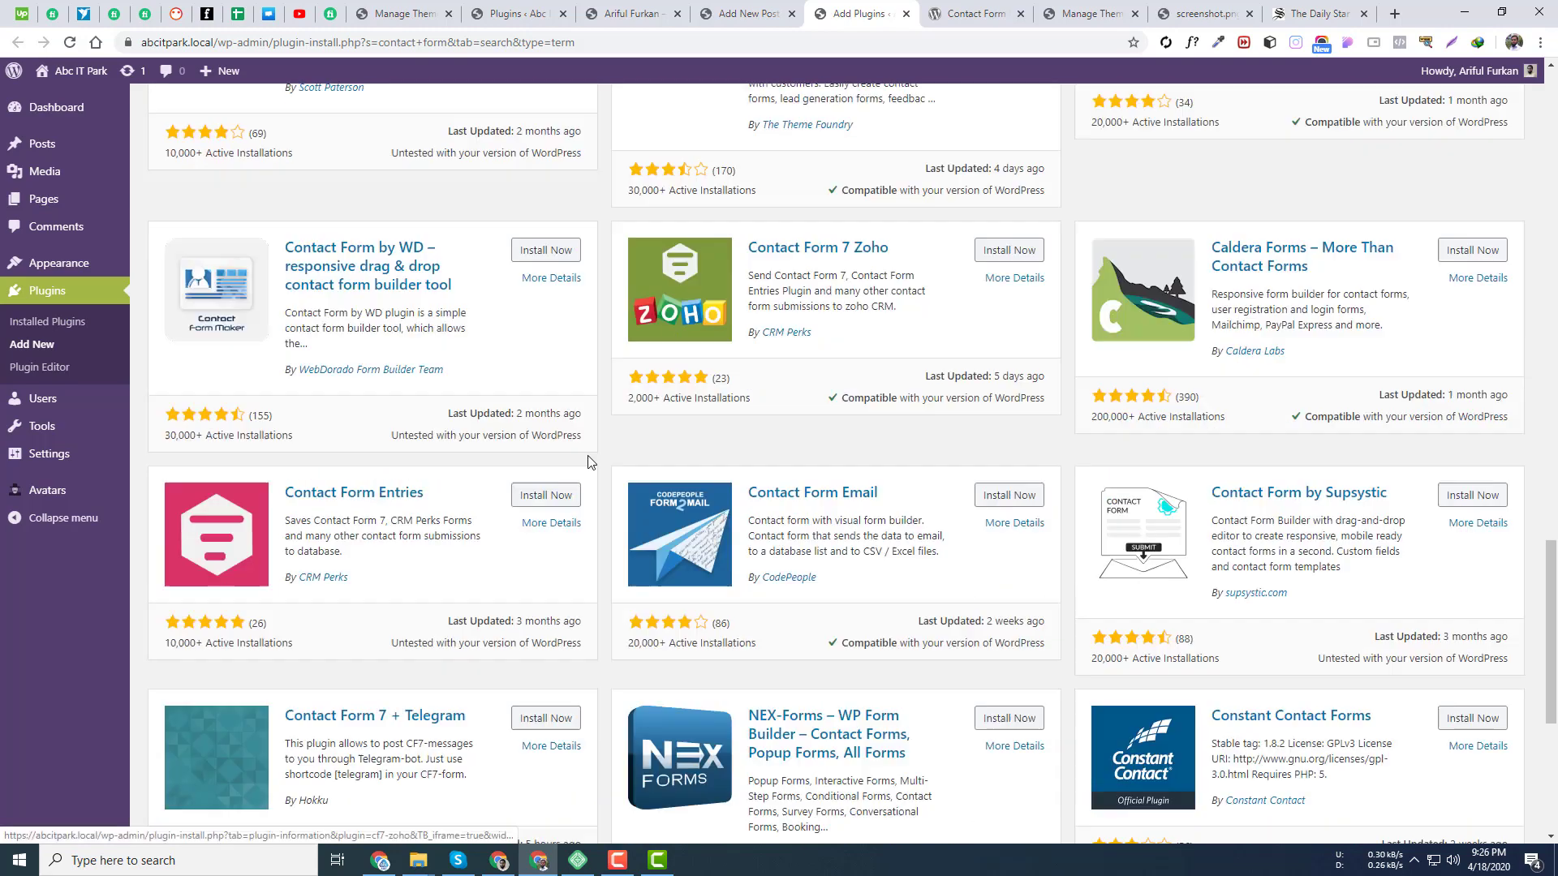
# - Open the Plugin Editor, accept the direct-editing warning, and examine the plugin name and code in classic-editor.php
pyautogui.click(39, 369)
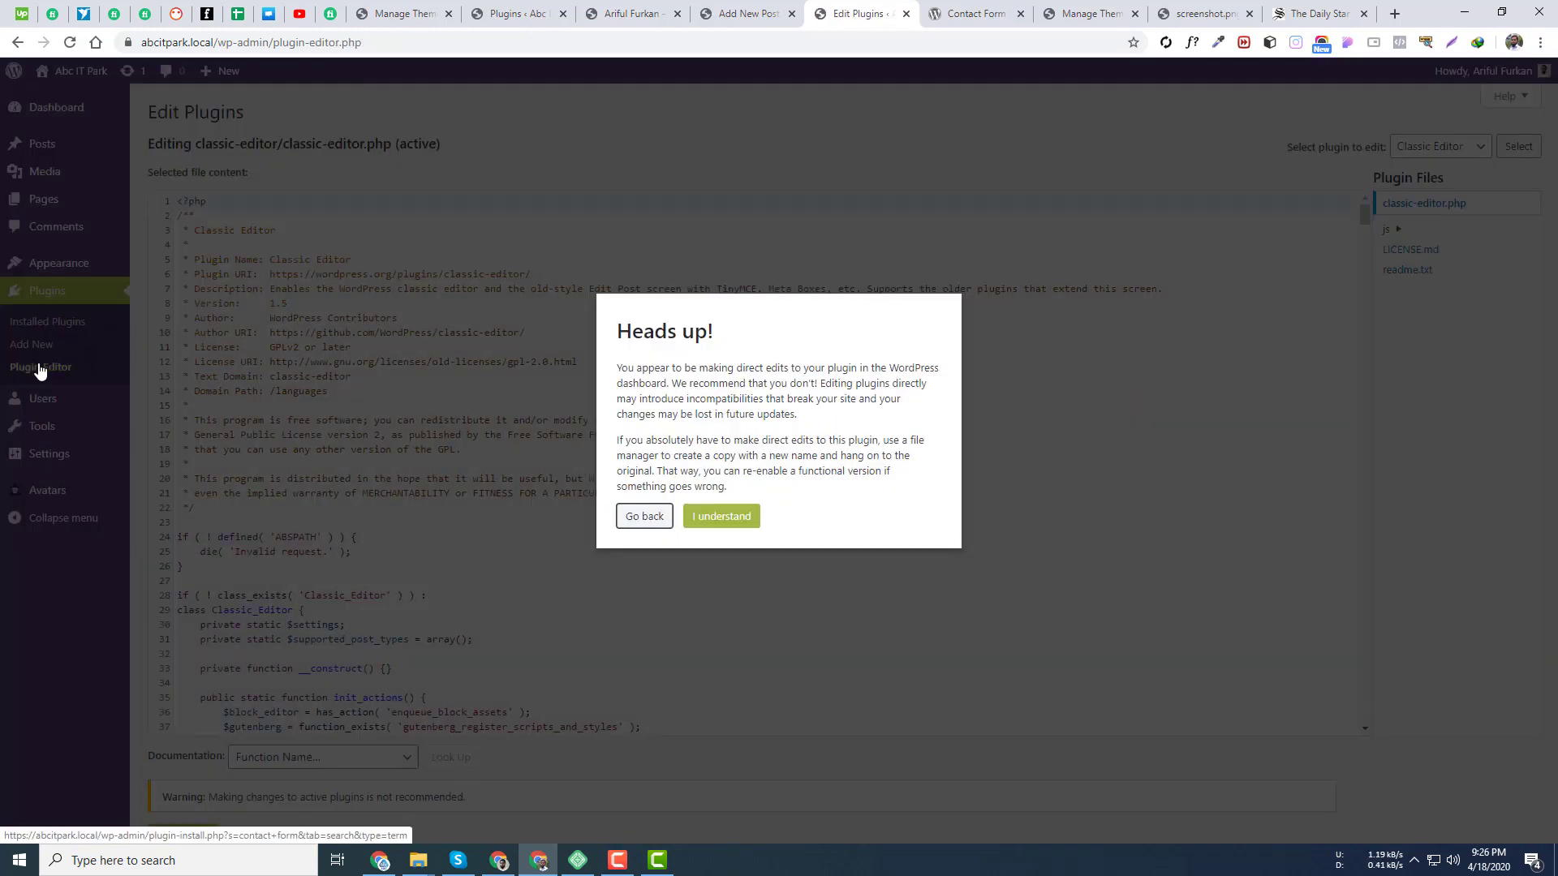
pyautogui.click(718, 520)
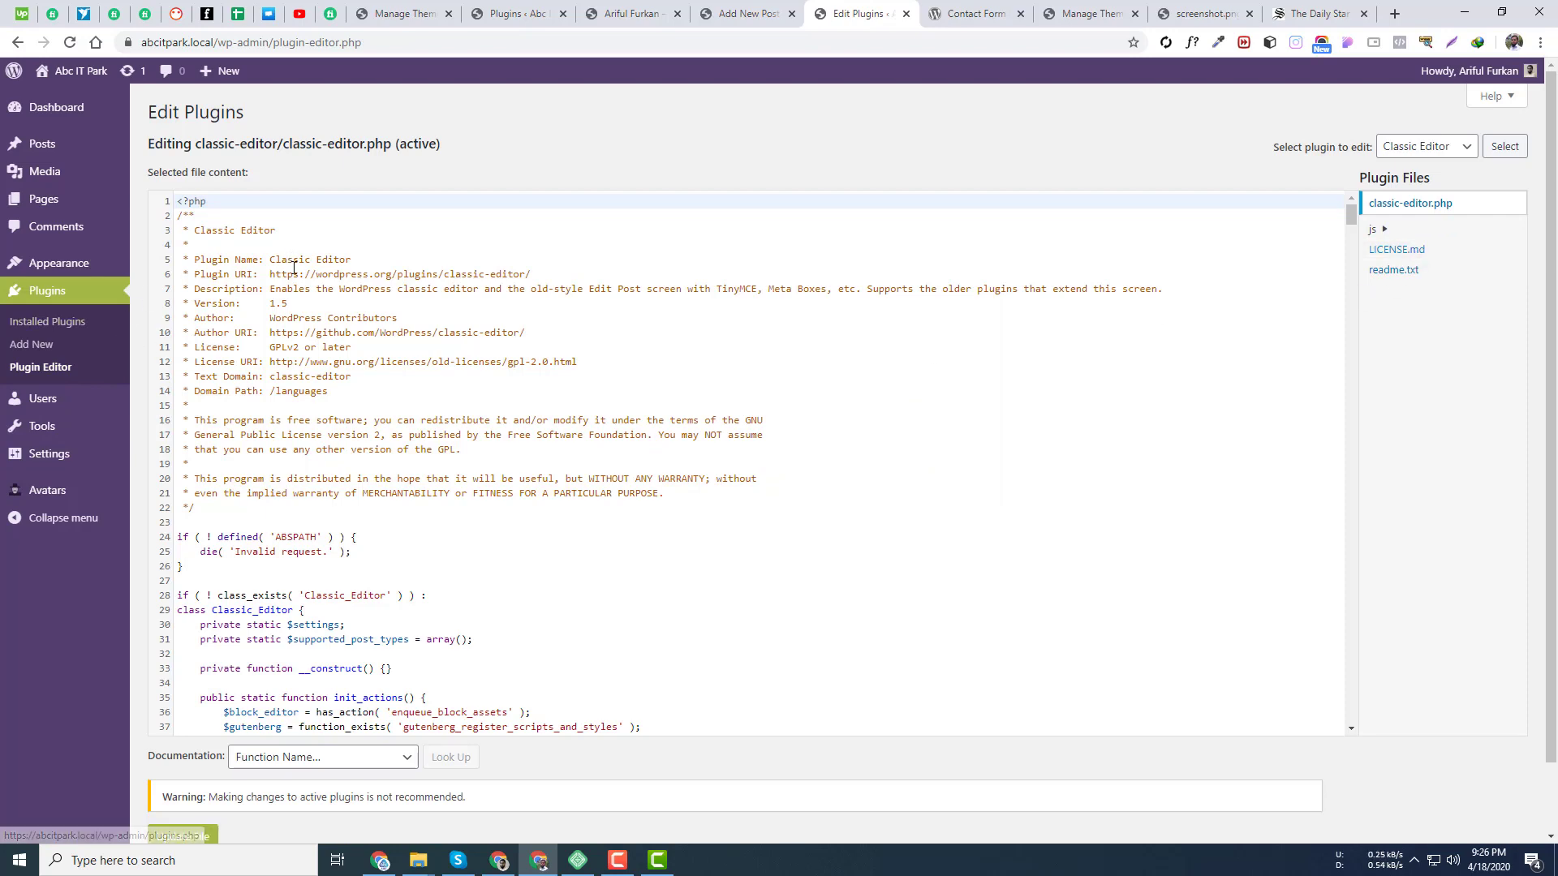
pyautogui.scroll(-5, 337, 398)
pyautogui.scroll(5, 337, 397)
pyautogui.moveTo(352, 260); pyautogui.dragTo(264, 258)
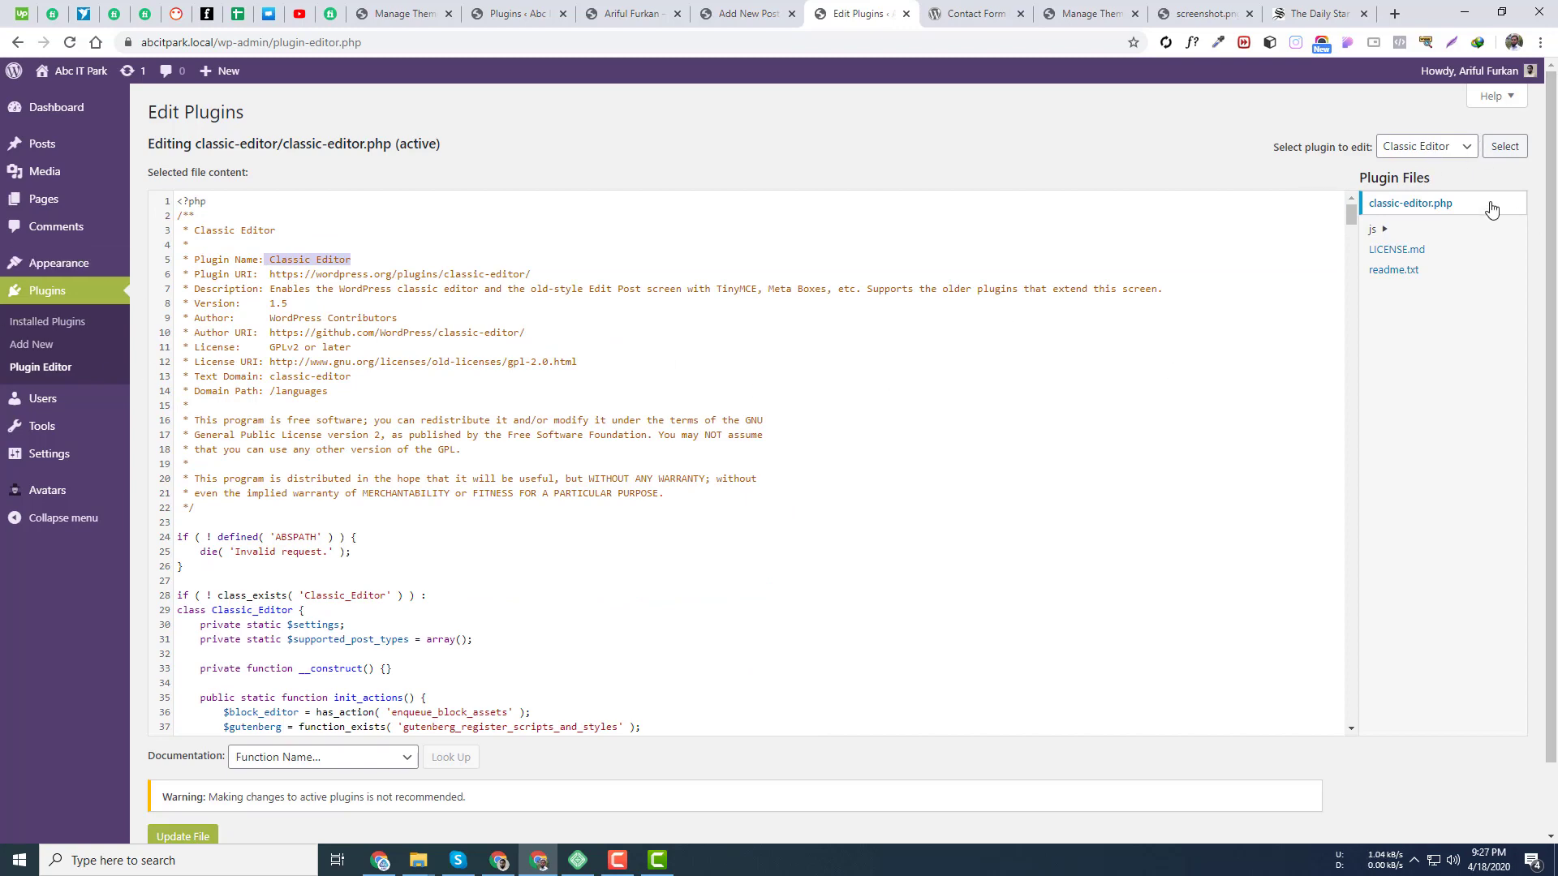
pyautogui.scroll(-10, 369, 585)
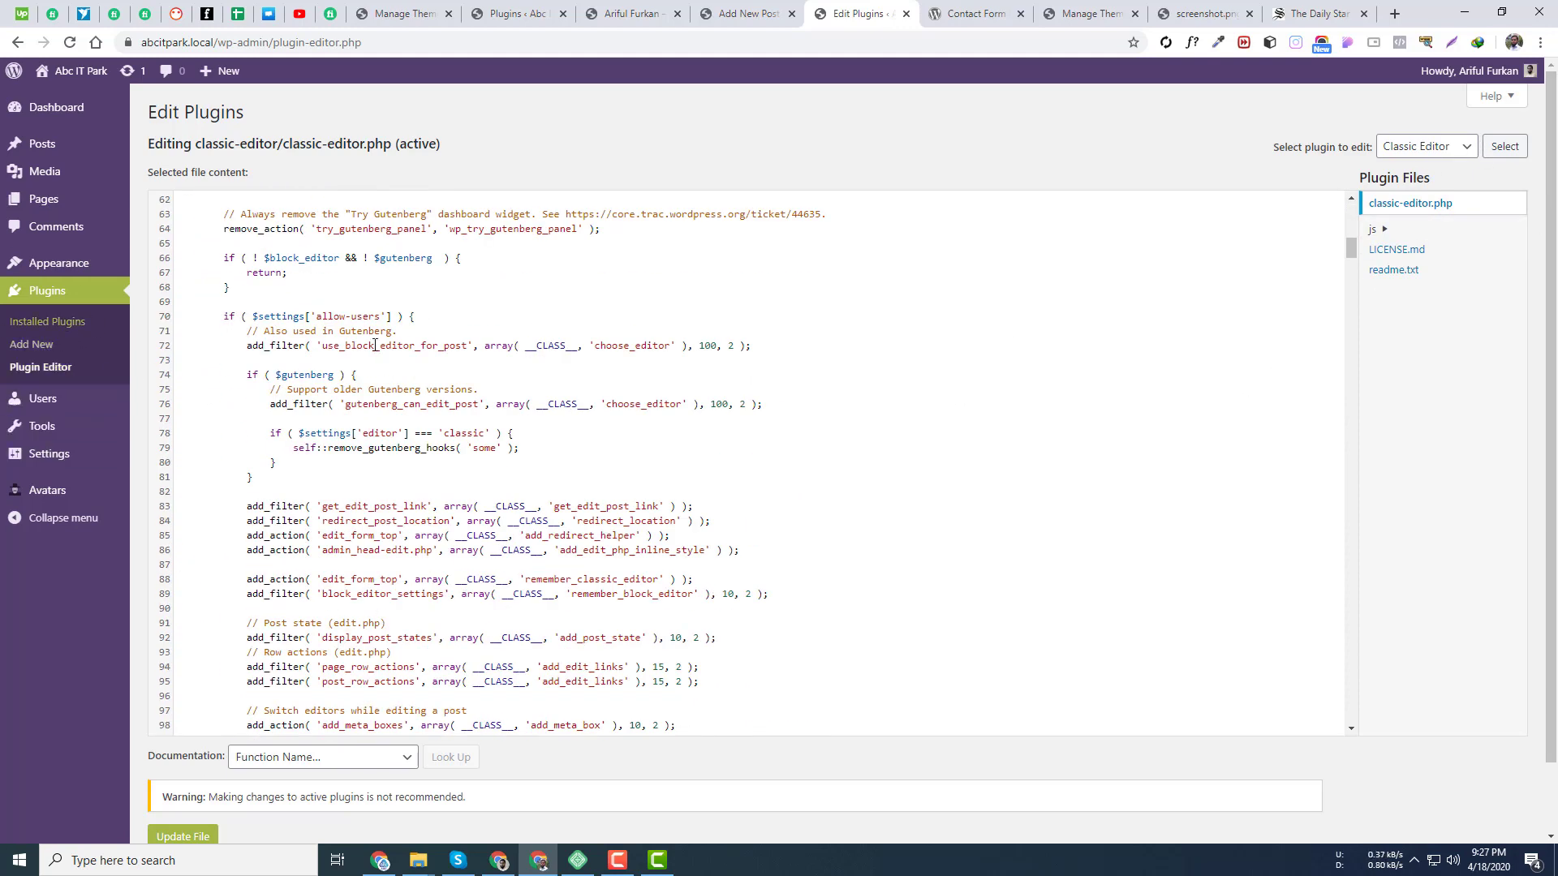
# - Load the WP User Avatar plugin for editing and look through its main file, wp-user-avatar.php
pyautogui.click(1441, 155)
pyautogui.click(1427, 184)
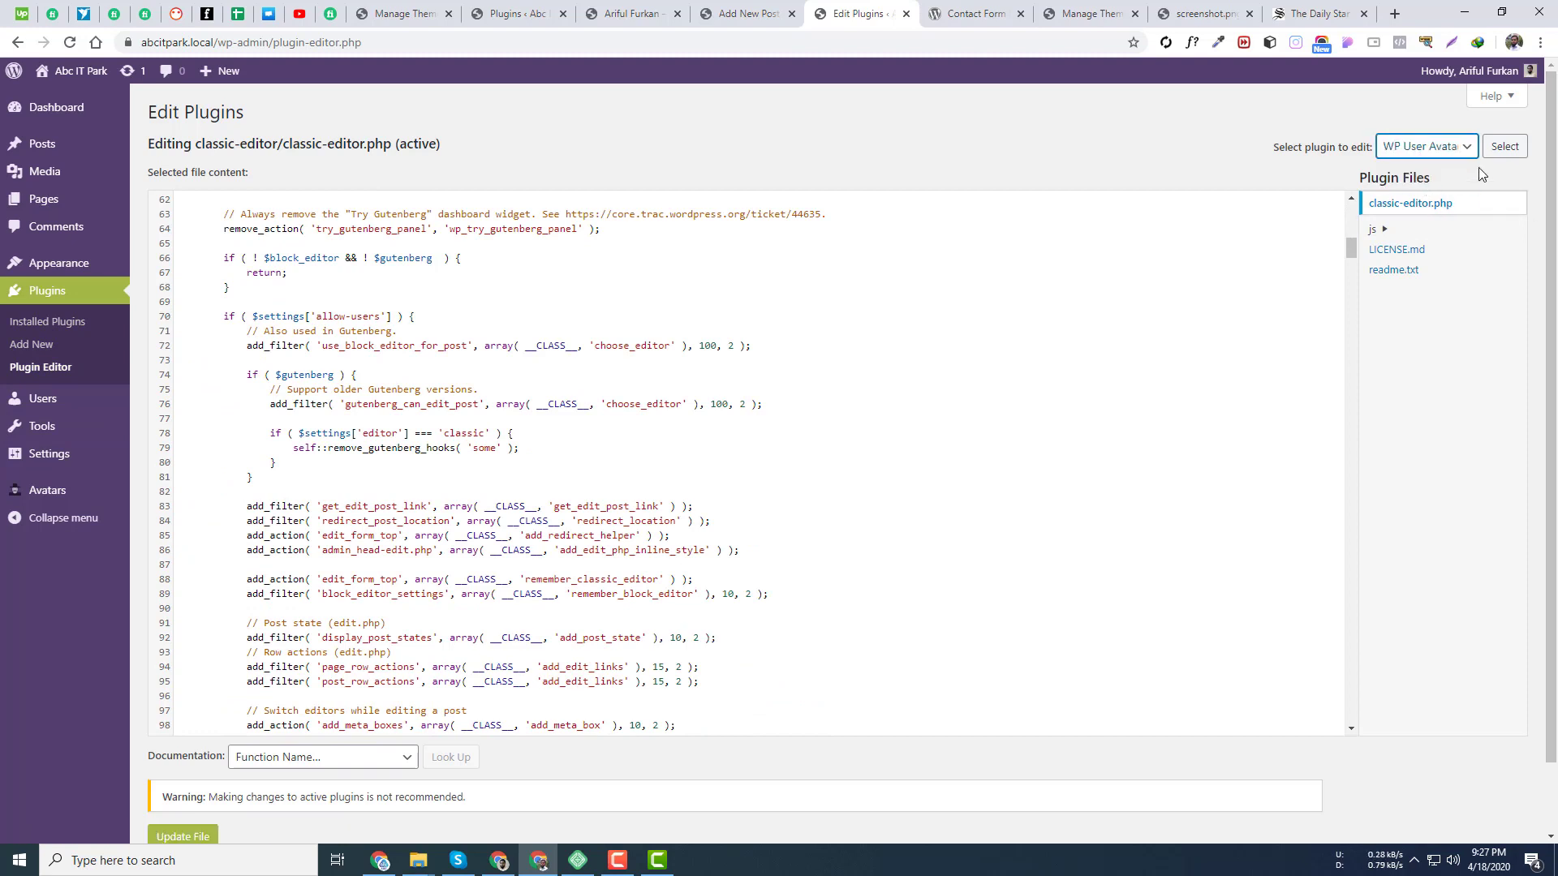
pyautogui.click(1502, 147)
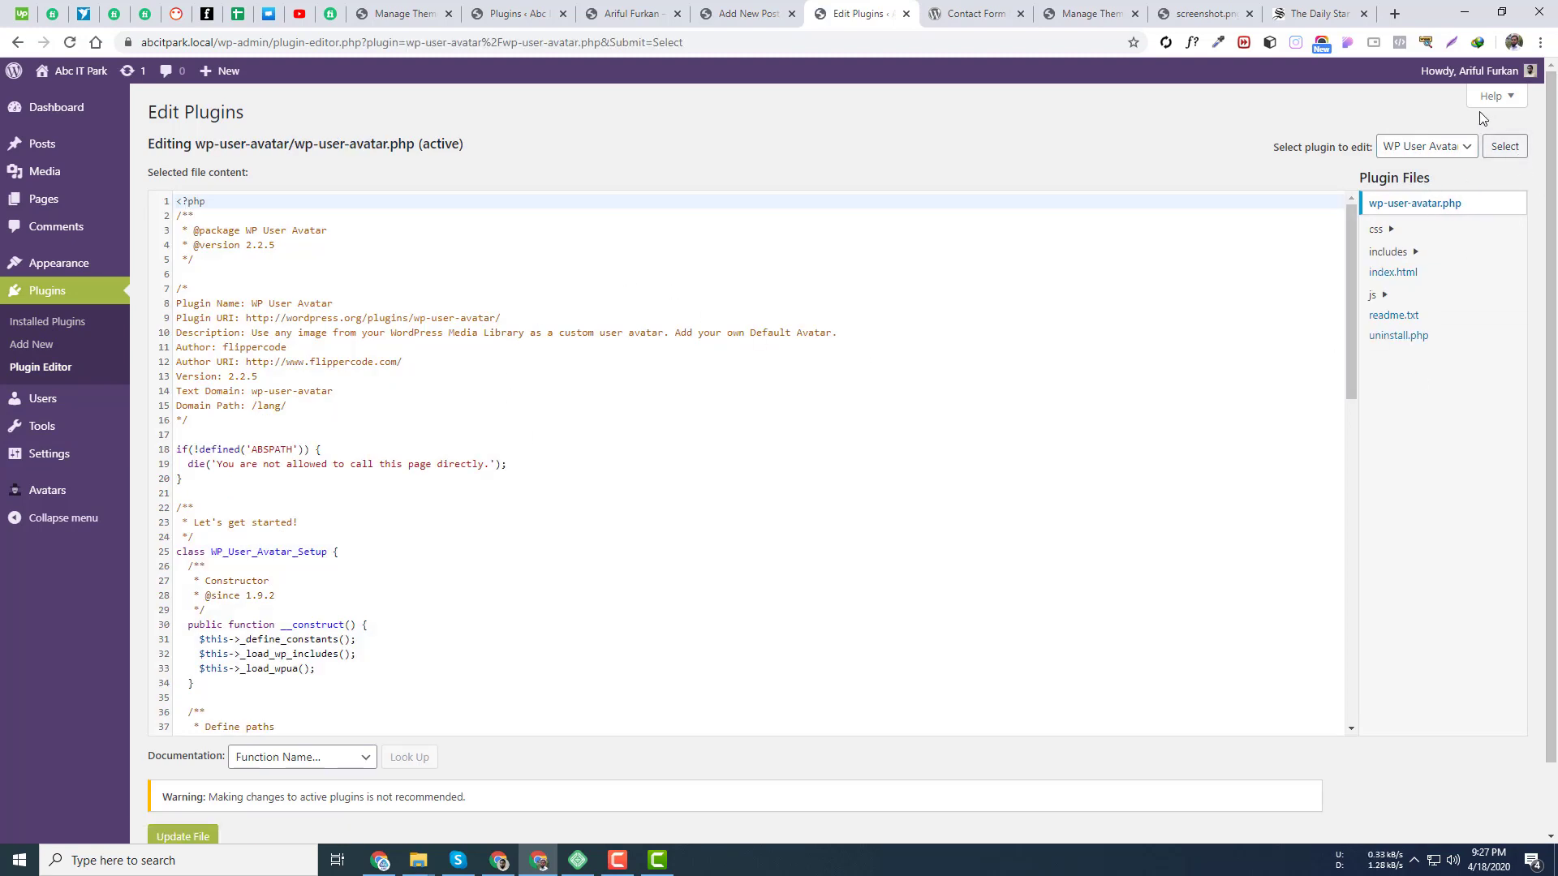
pyautogui.scroll(-5, 345, 573)
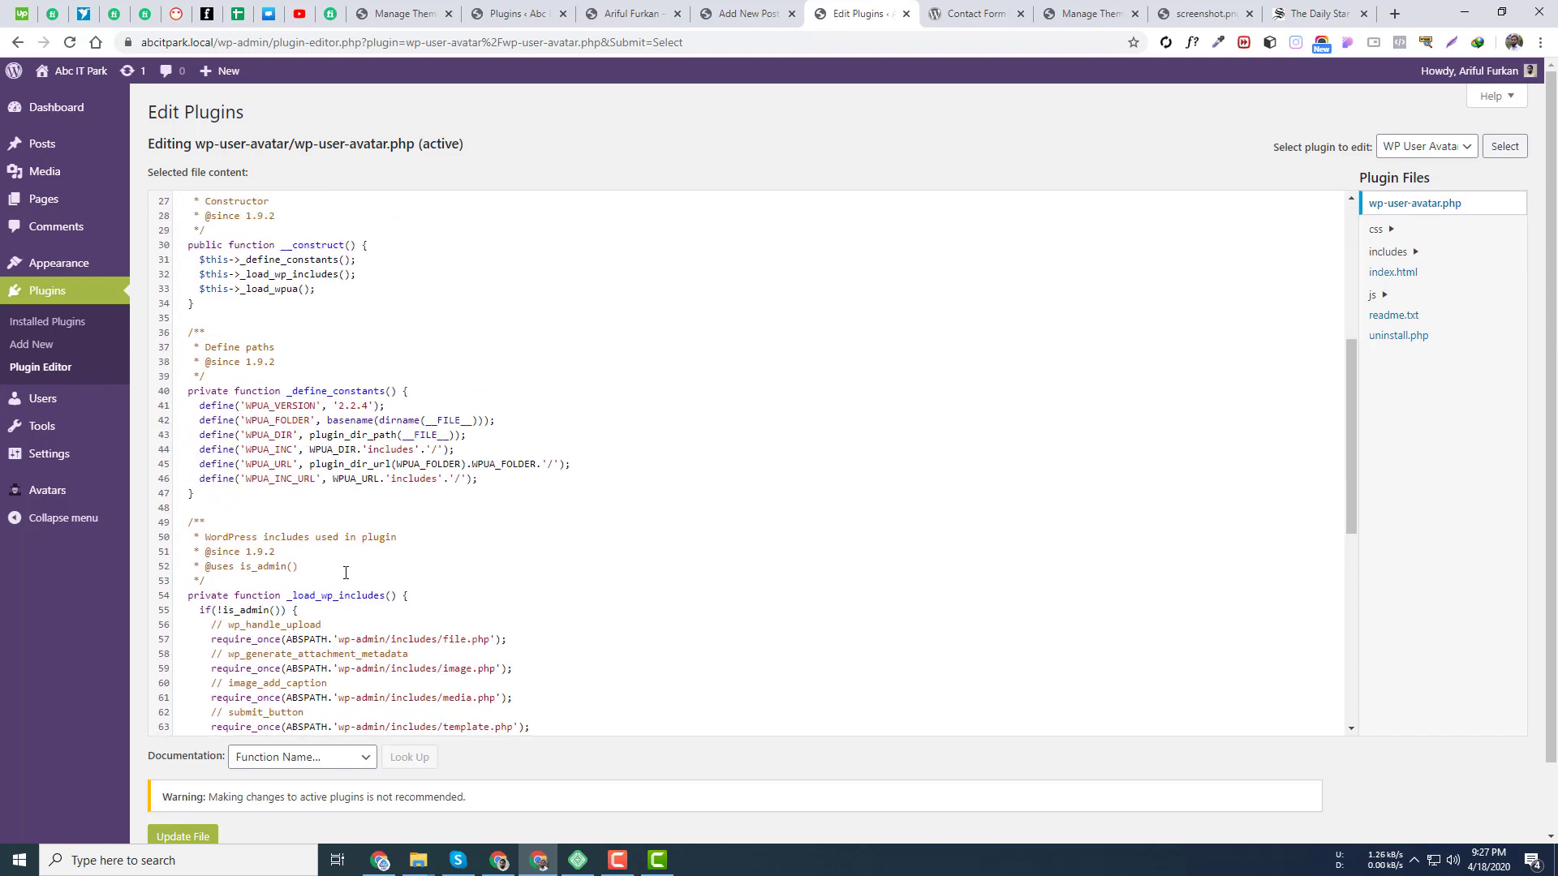
pyautogui.scroll(5, 390, 569)
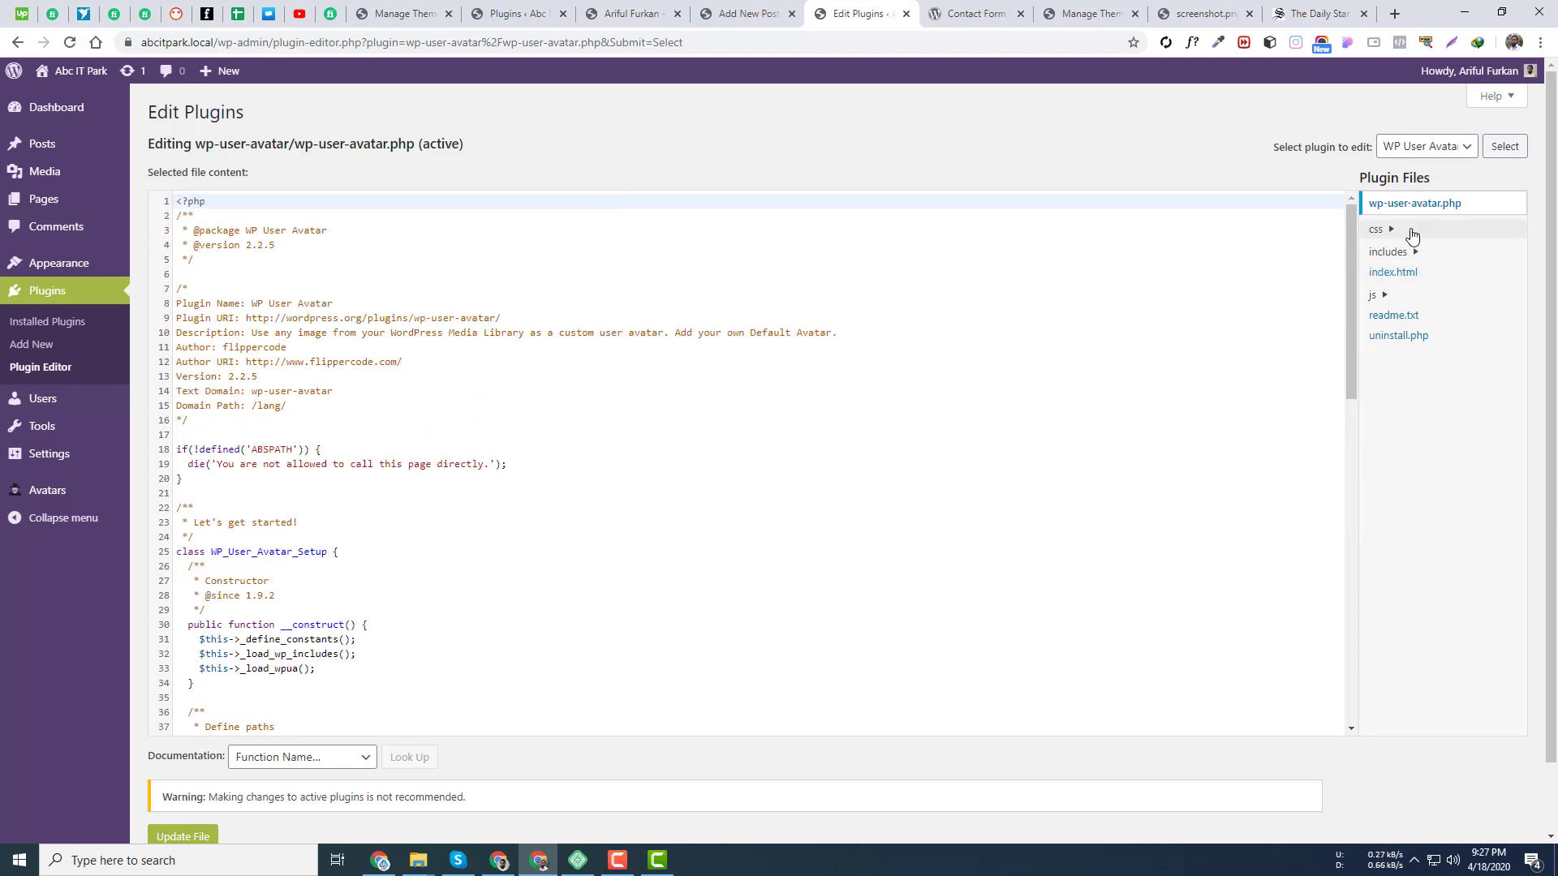
# - Inspect the css, includes and js folders of the WP User Avatar plugin files, collapsing each one again
pyautogui.click(1377, 231)
pyautogui.click(1404, 294)
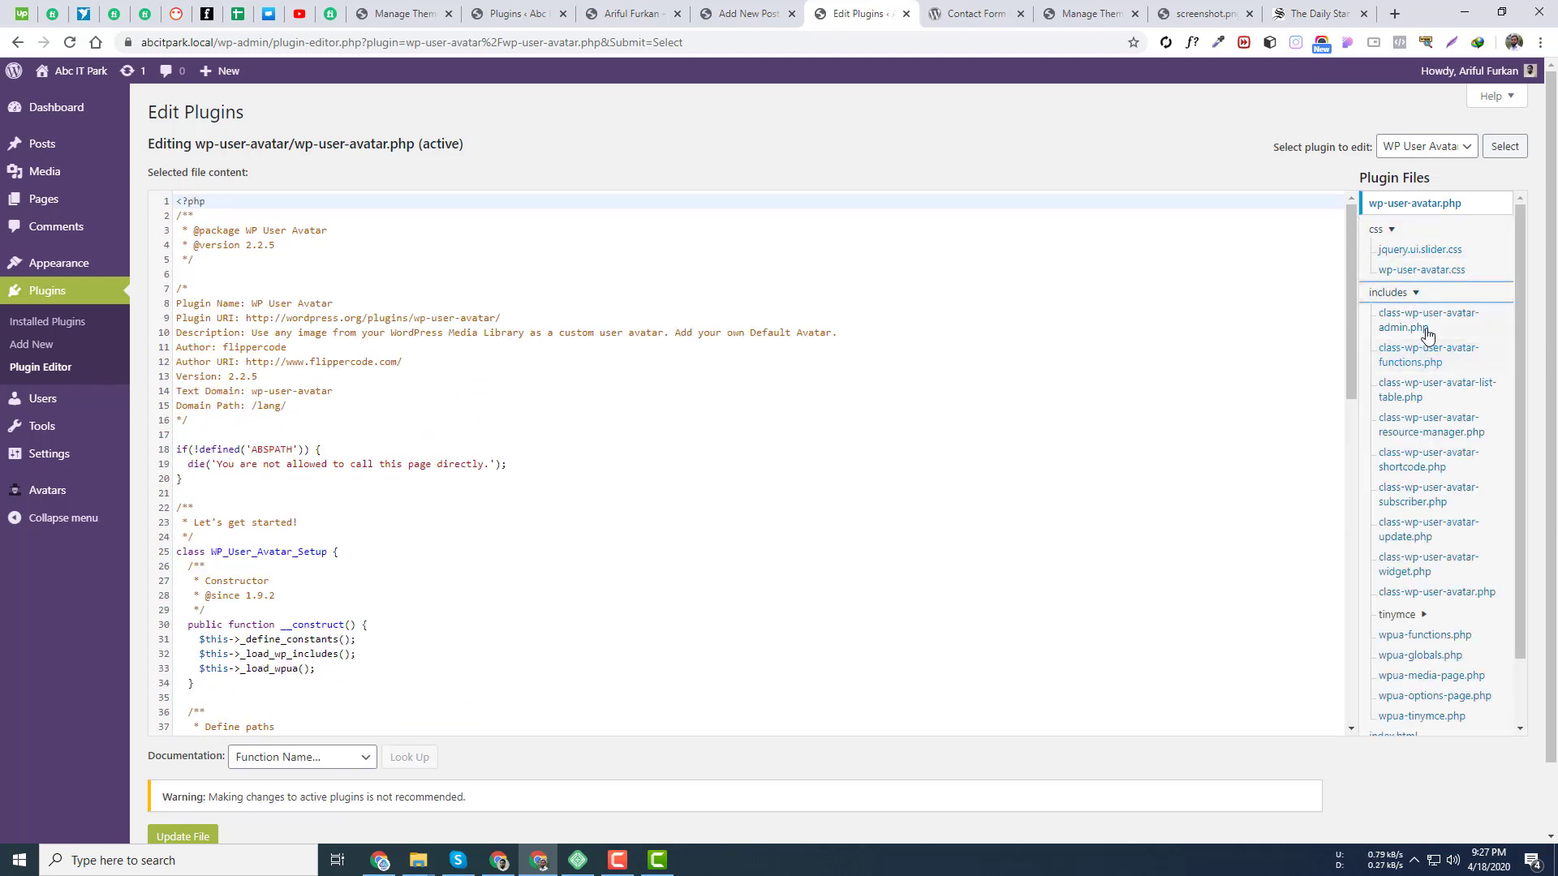
pyautogui.click(1400, 293)
pyautogui.click(1383, 229)
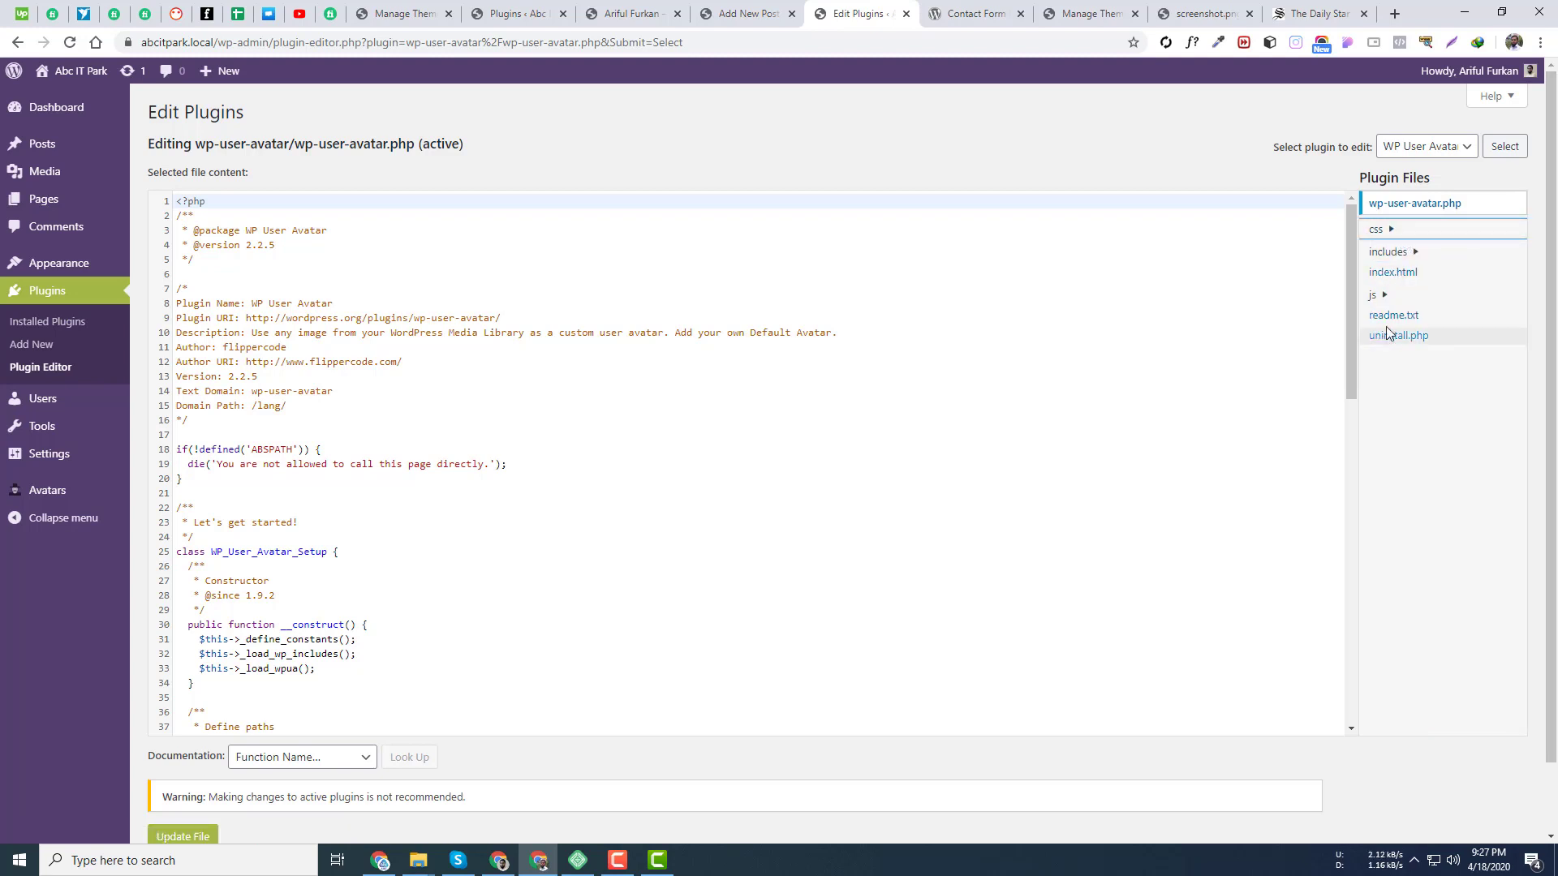
pyautogui.click(1385, 297)
pyautogui.click(1384, 298)
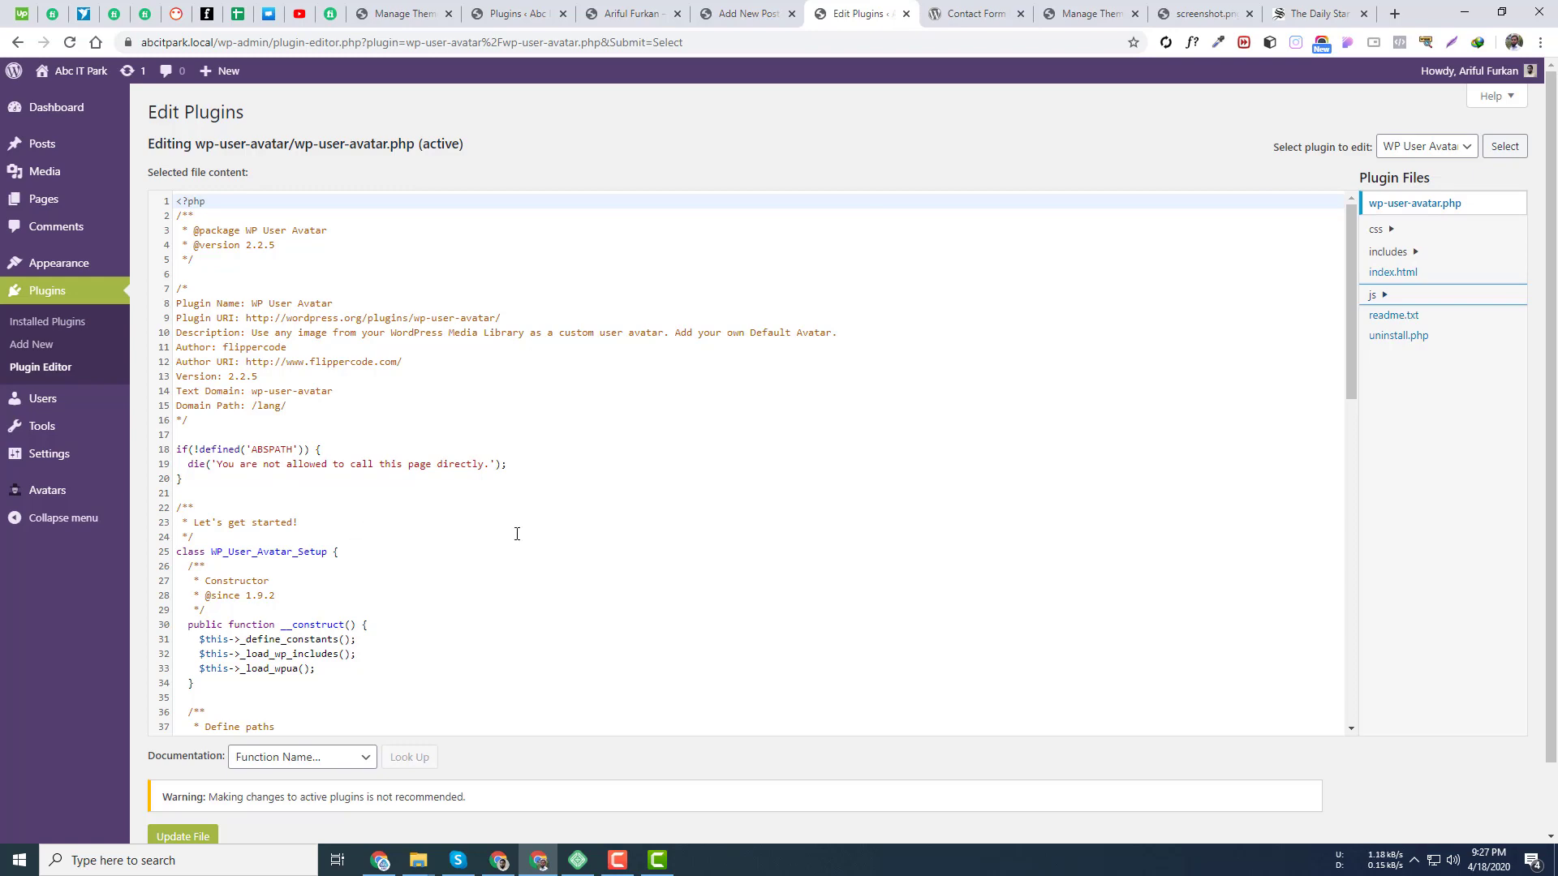
# - Switch to Local and show the abcitpark site's folder in File Explorer
pyautogui.click(579, 859)
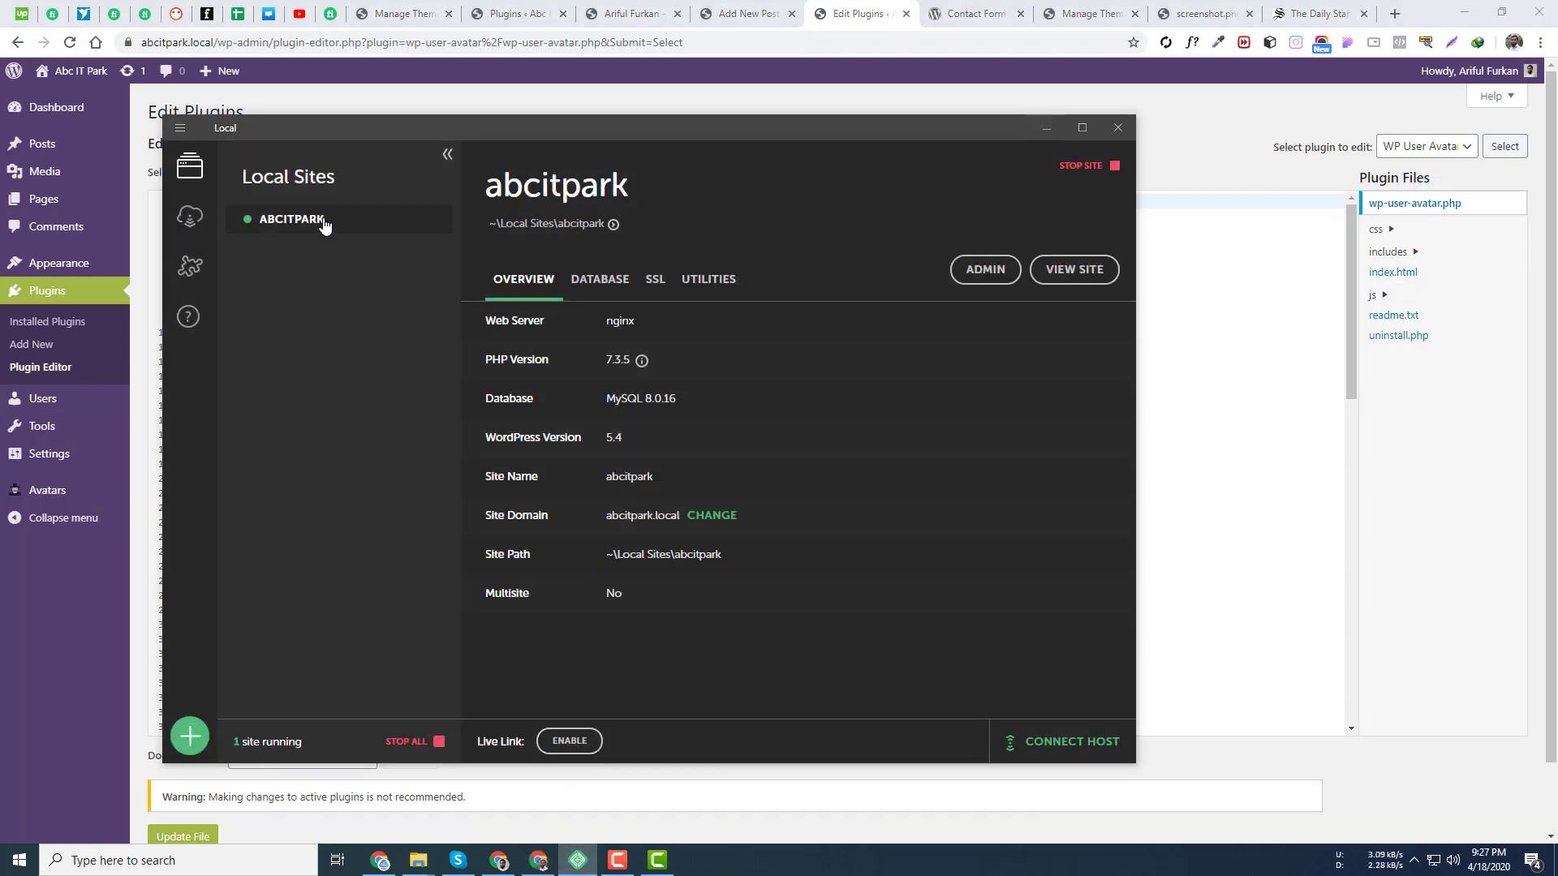
pyautogui.rightClick(324, 225)
pyautogui.click(372, 274)
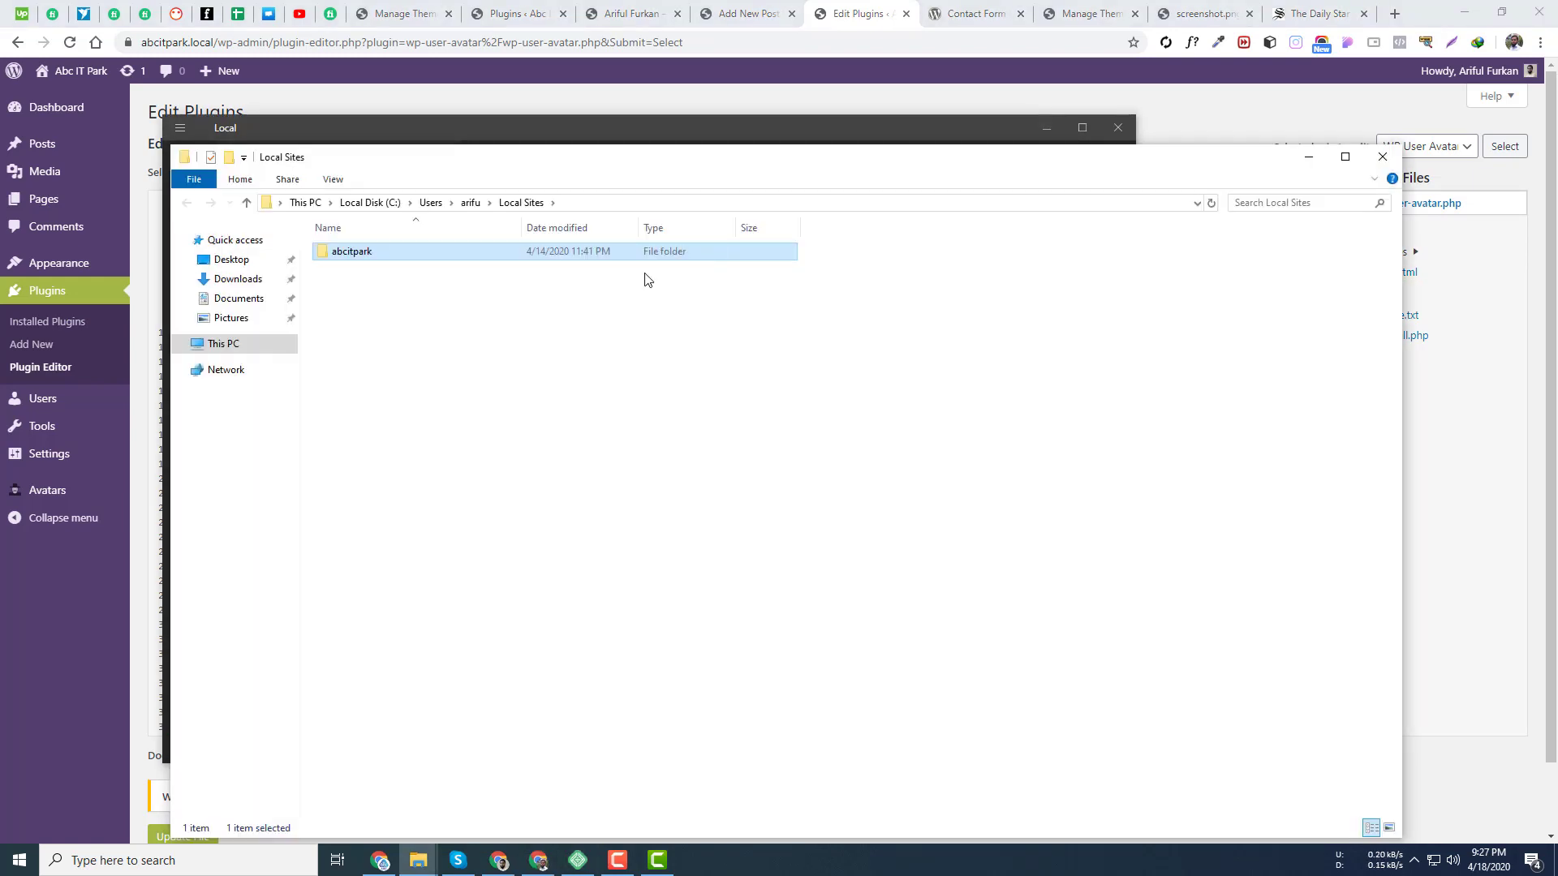
# - Browse from the abcitpark folder through app, public, wp-content and plugins to the files inside wp-user-avatar
pyautogui.doubleClick(421, 254)
pyautogui.doubleClick(420, 254)
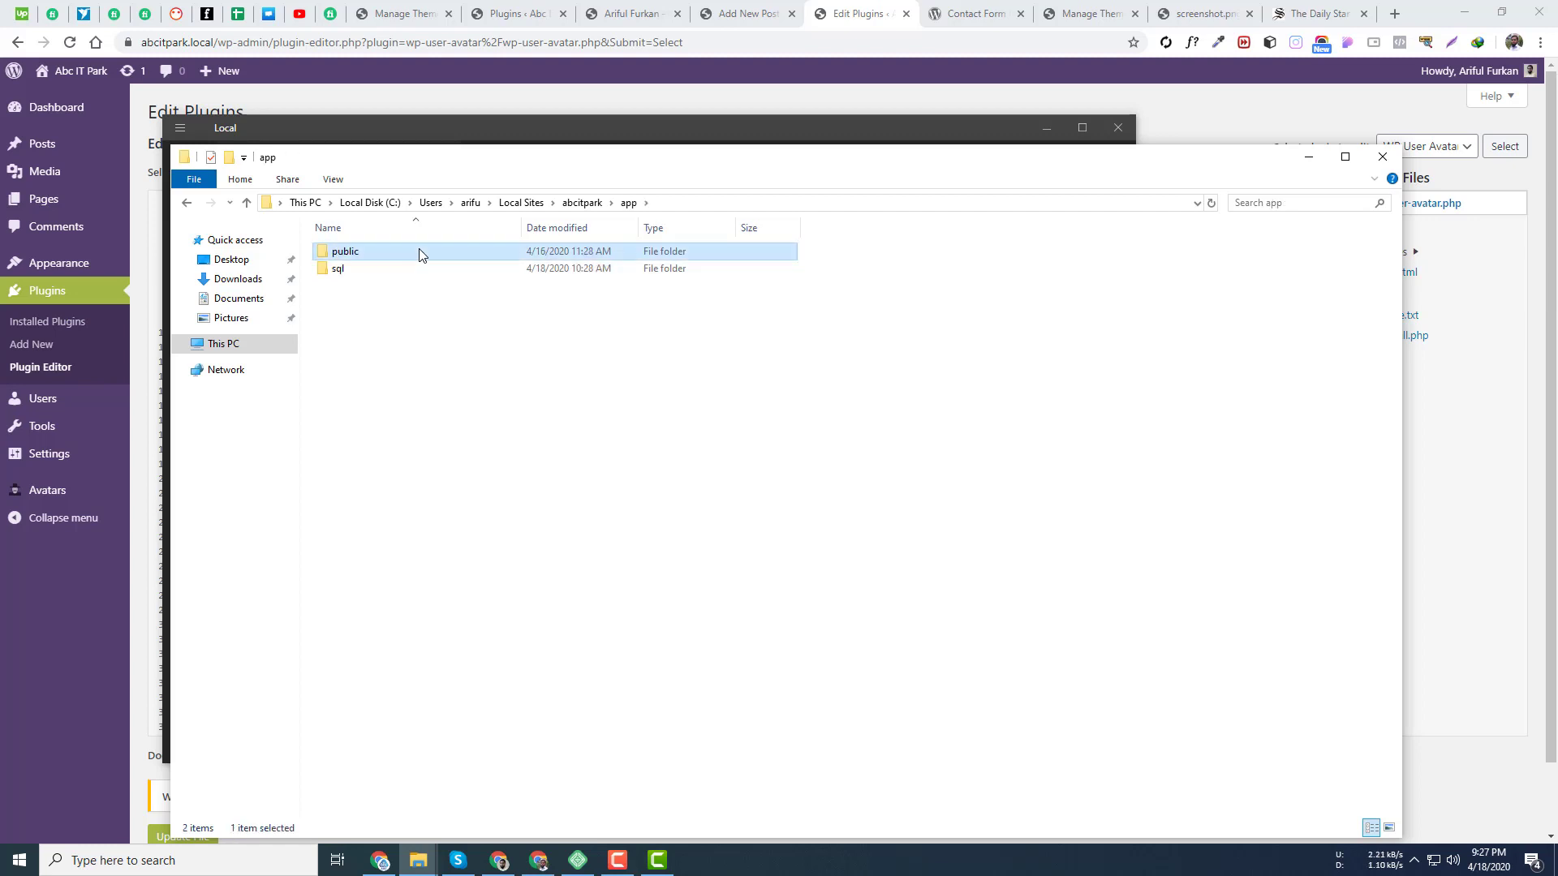
pyautogui.doubleClick(420, 254)
pyautogui.doubleClick(386, 269)
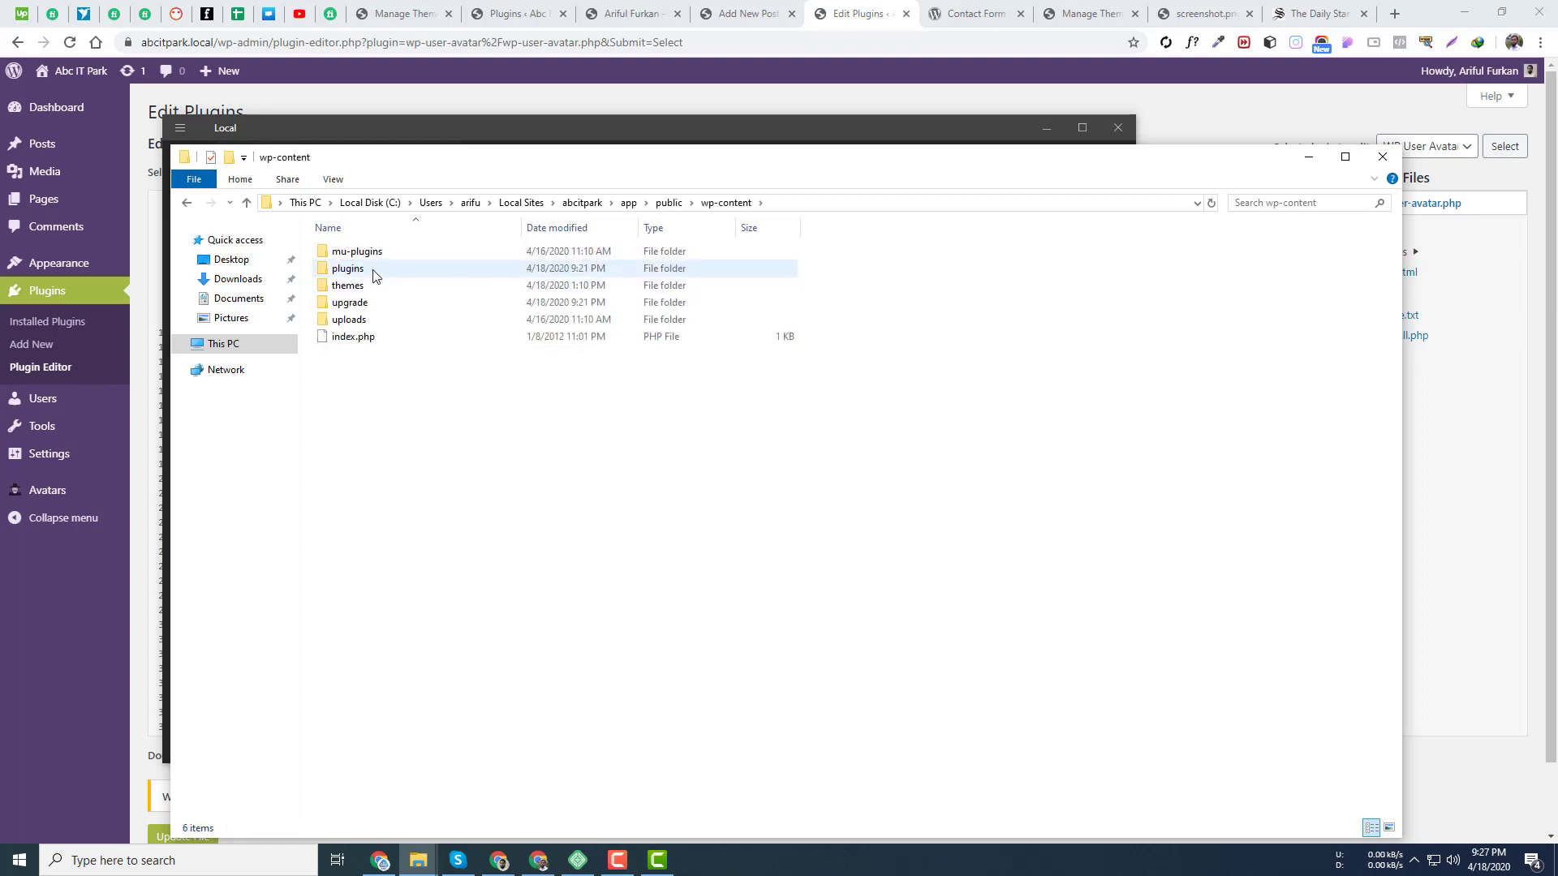
pyautogui.doubleClick(373, 269)
pyautogui.doubleClick(362, 270)
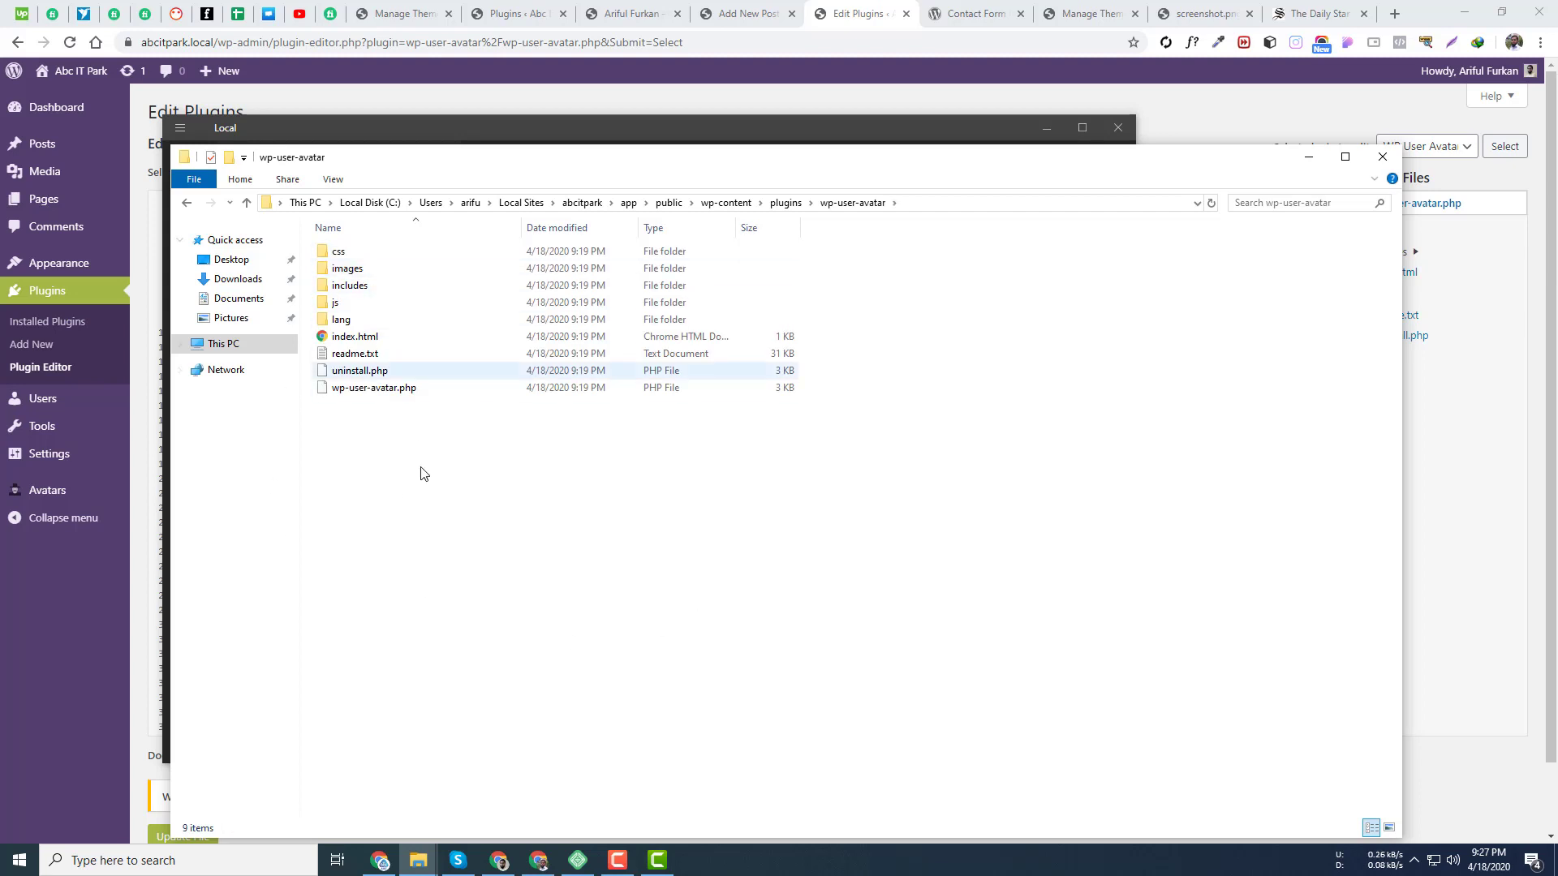
# - Check the site's plugins and themes folders, and return to the WP User Avatar code in the browser
pyautogui.click(186, 202)
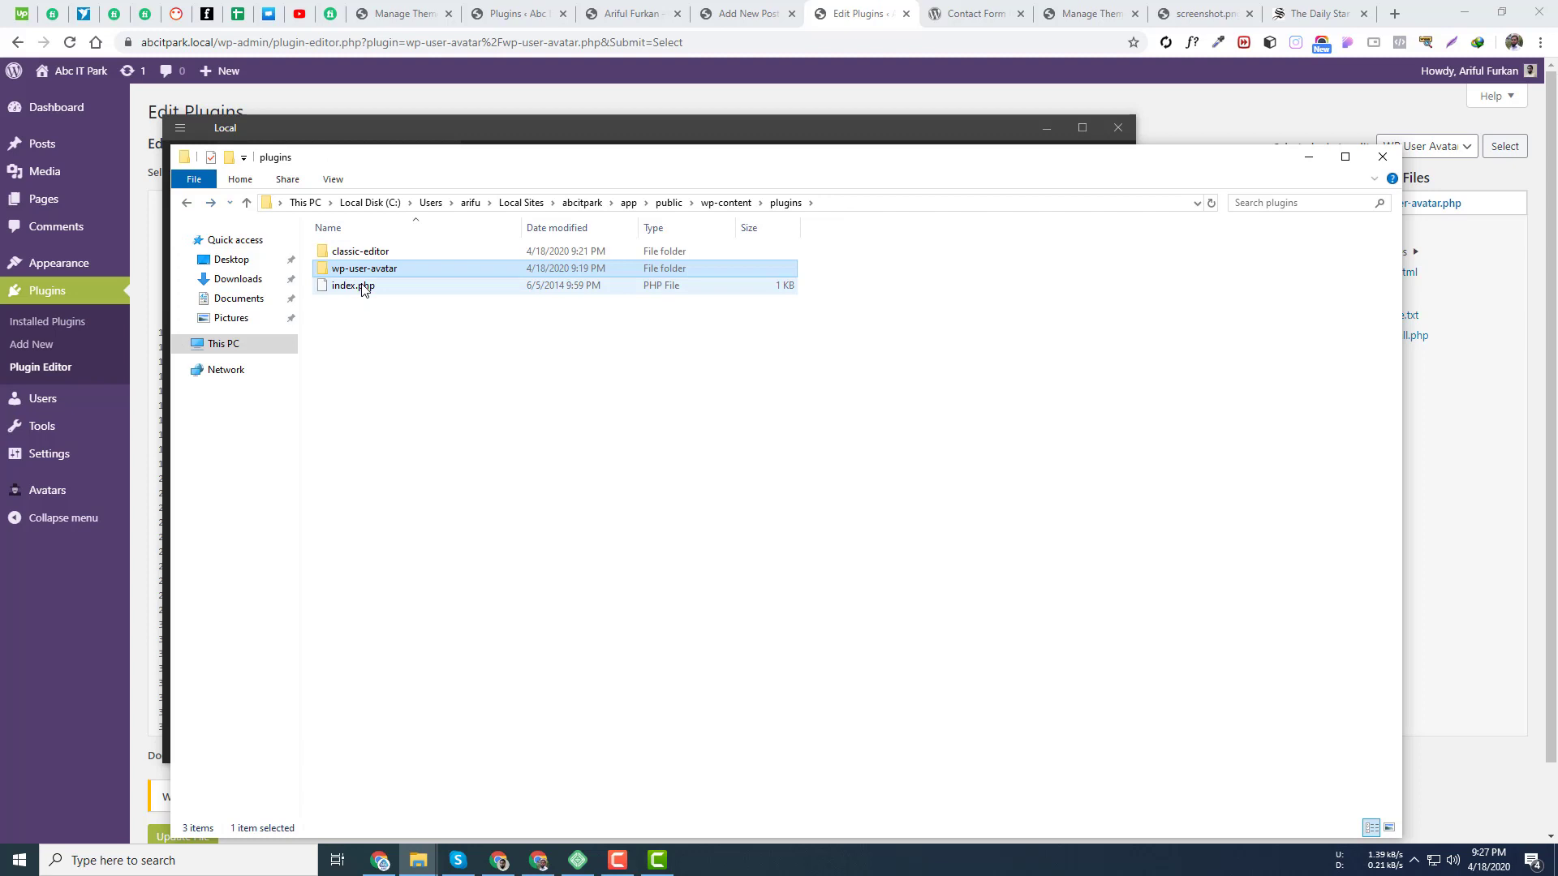
pyautogui.click(186, 202)
pyautogui.doubleClick(350, 286)
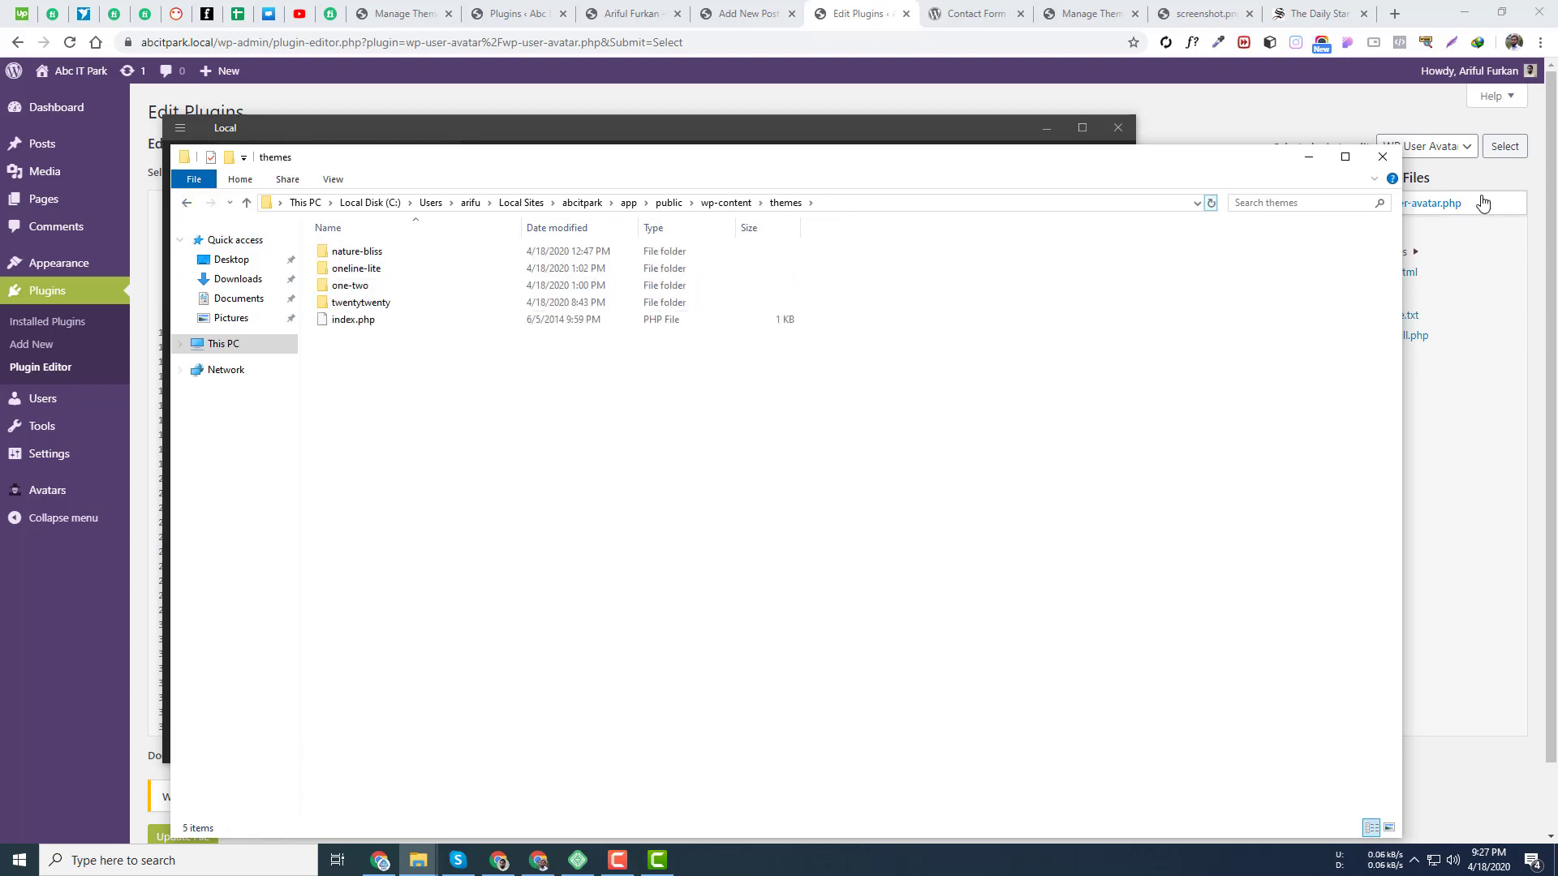
pyautogui.click(1382, 159)
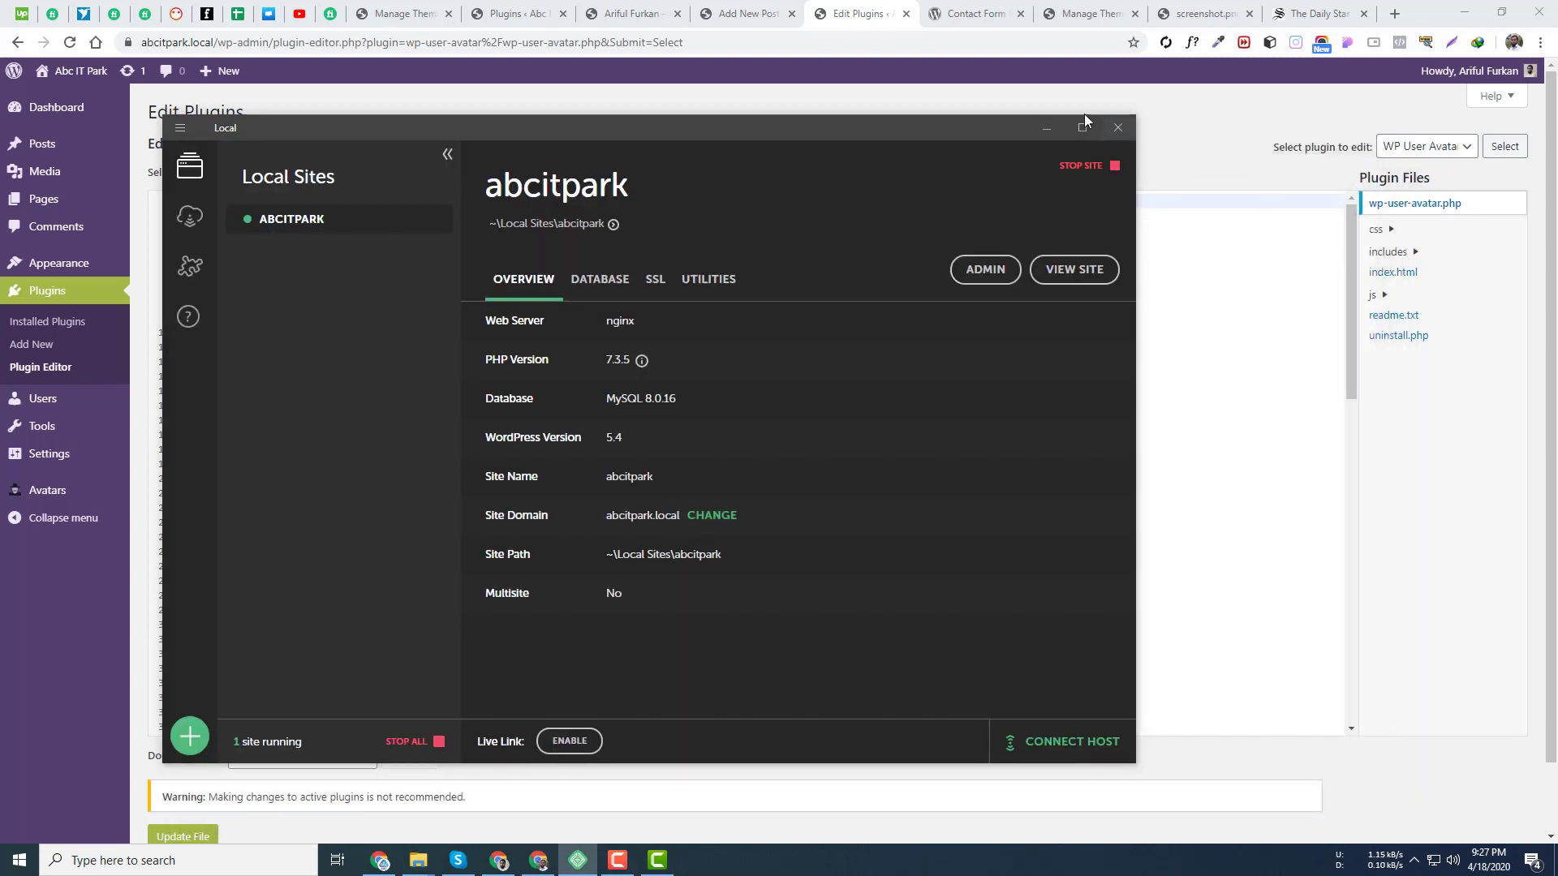
pyautogui.click(1046, 127)
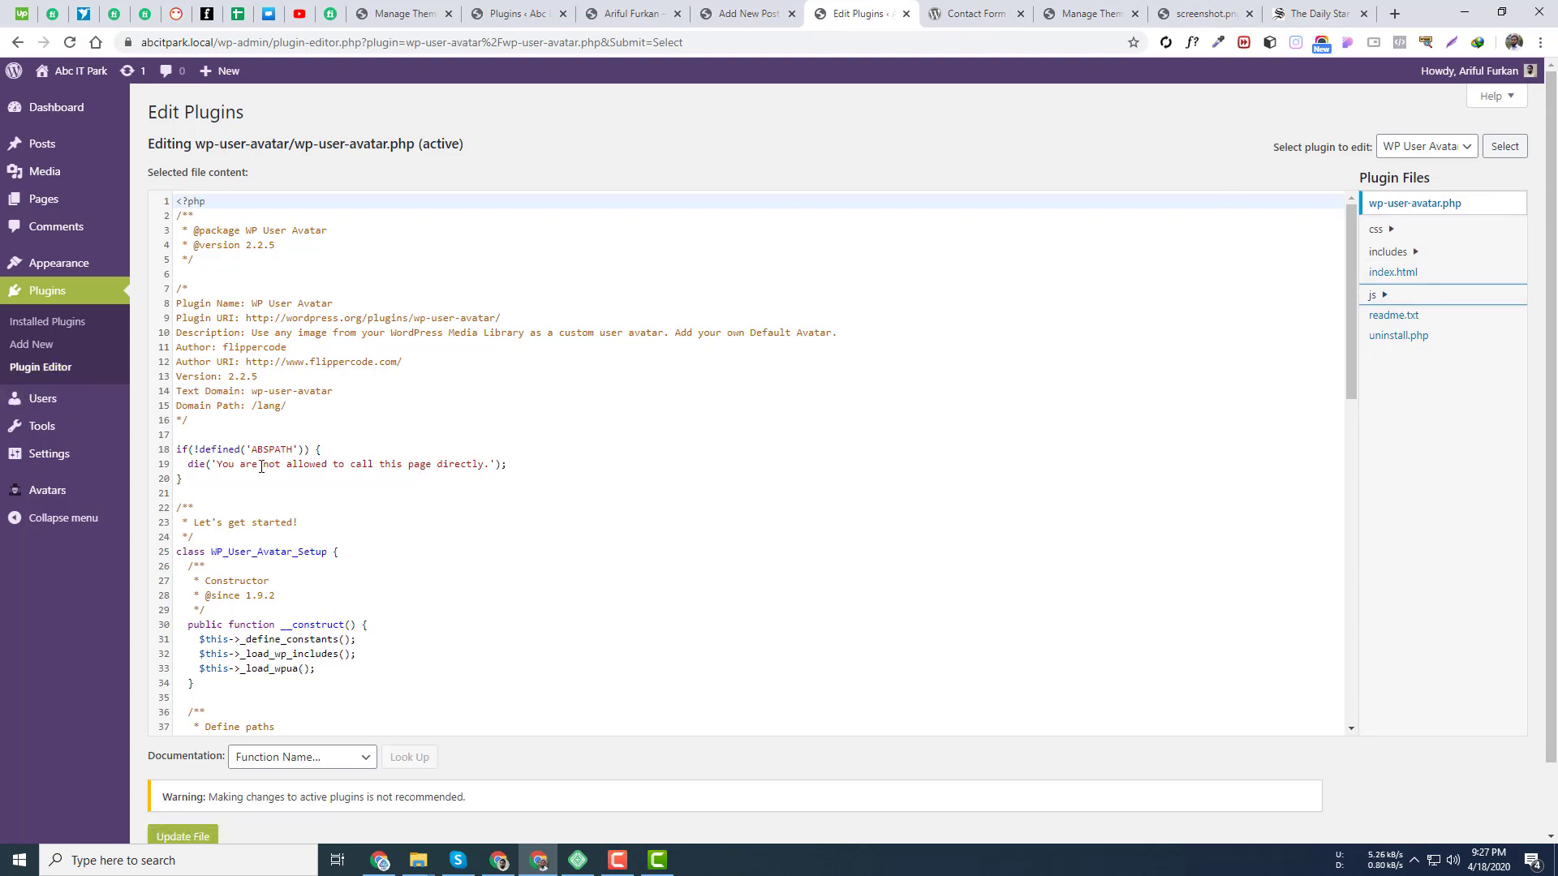
pyautogui.scroll(-4, 614, 492)
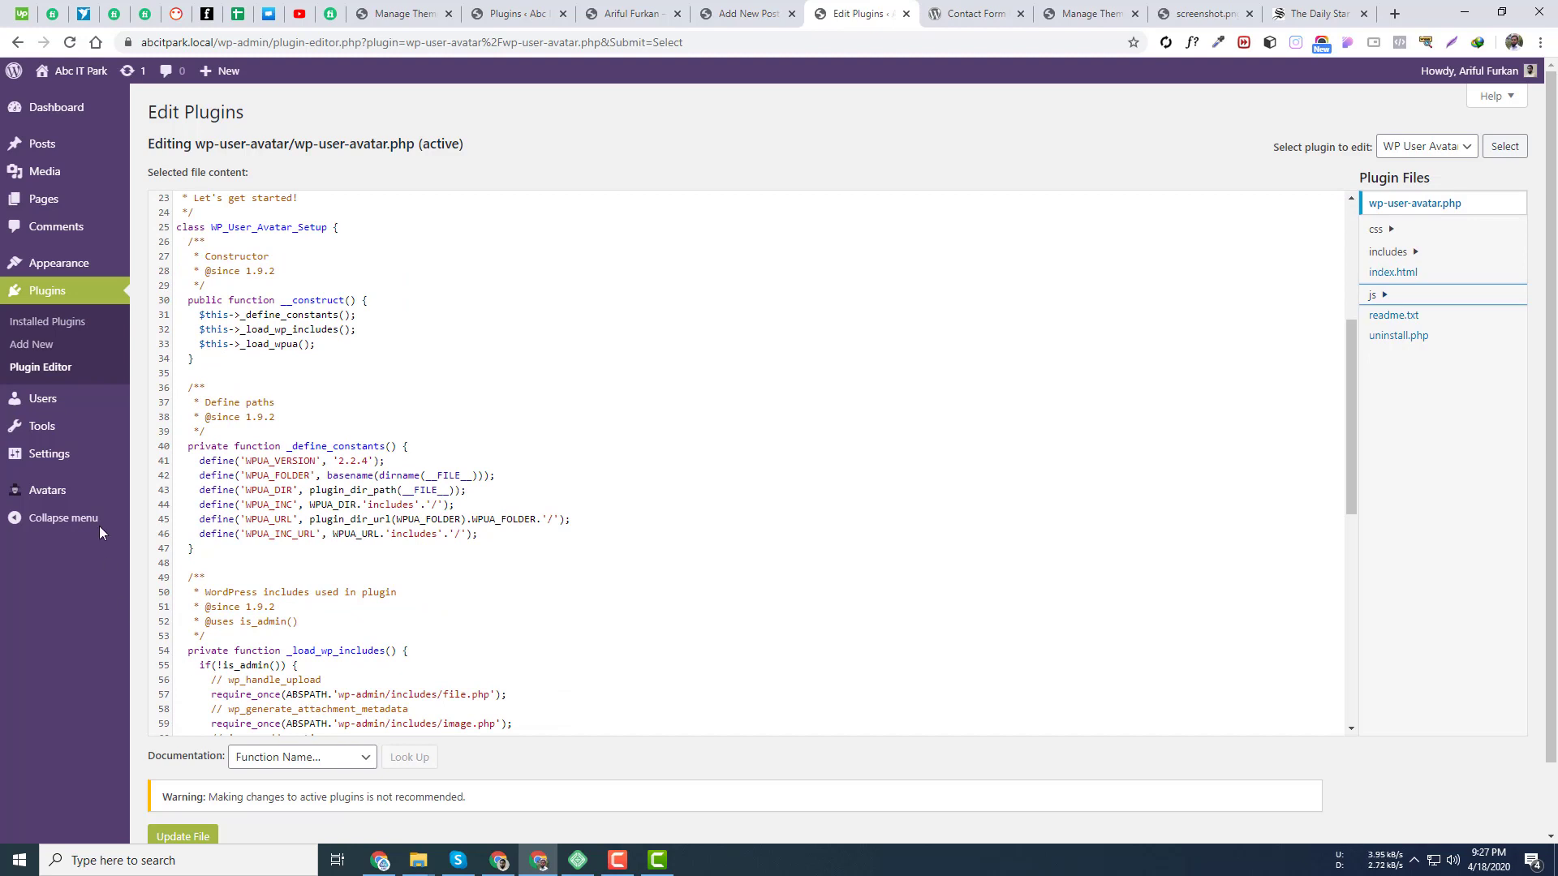